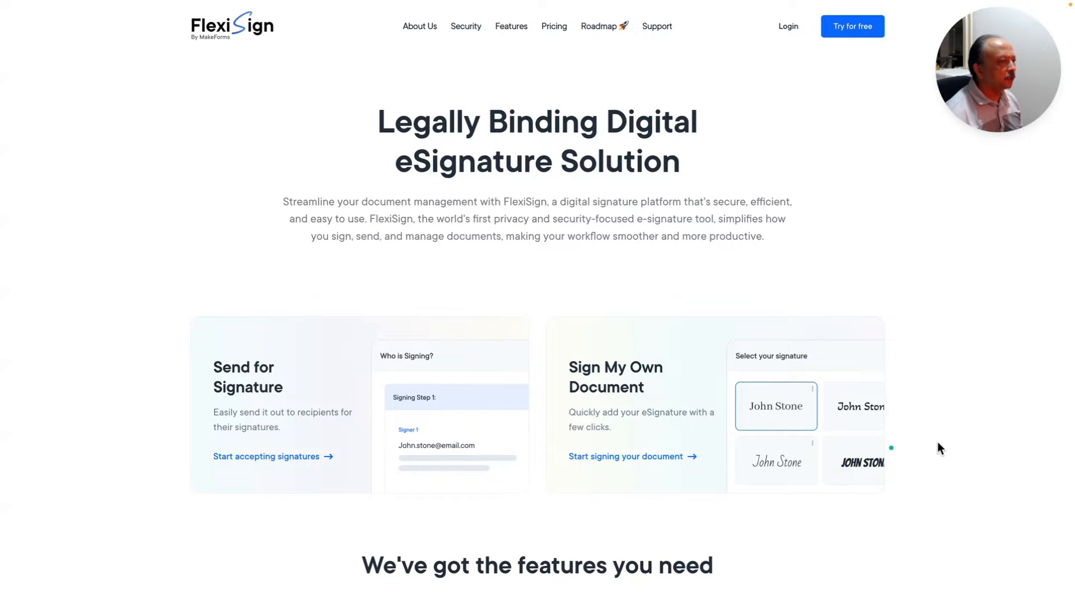
# - Scroll past the e-signature feature cards to the 'Your Document, Your Region' data storage section
pyautogui.scroll(-1, 944, 445)
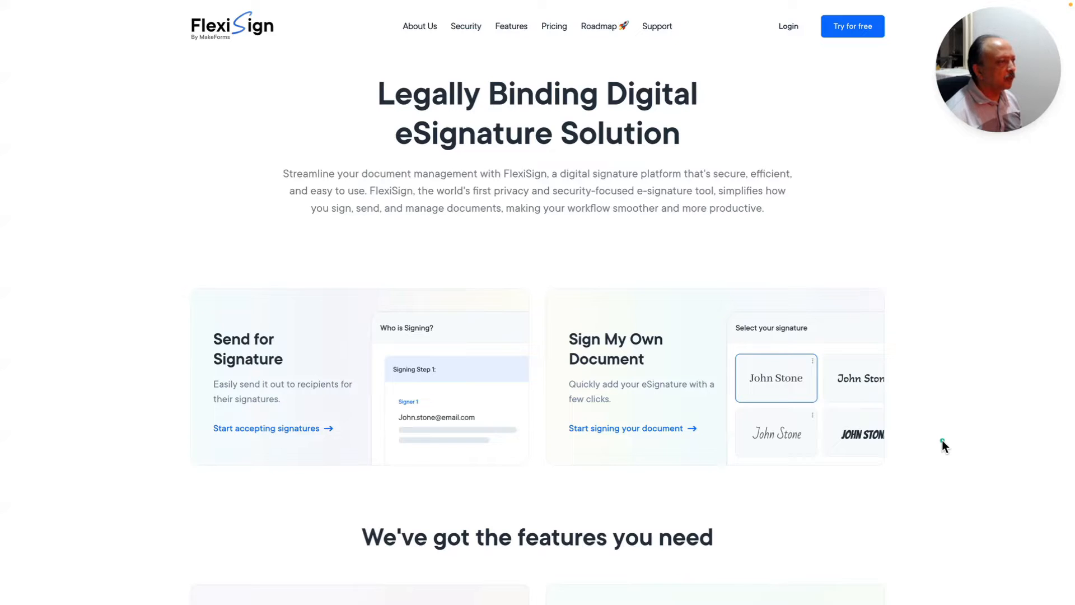
pyautogui.scroll(-6, 944, 445)
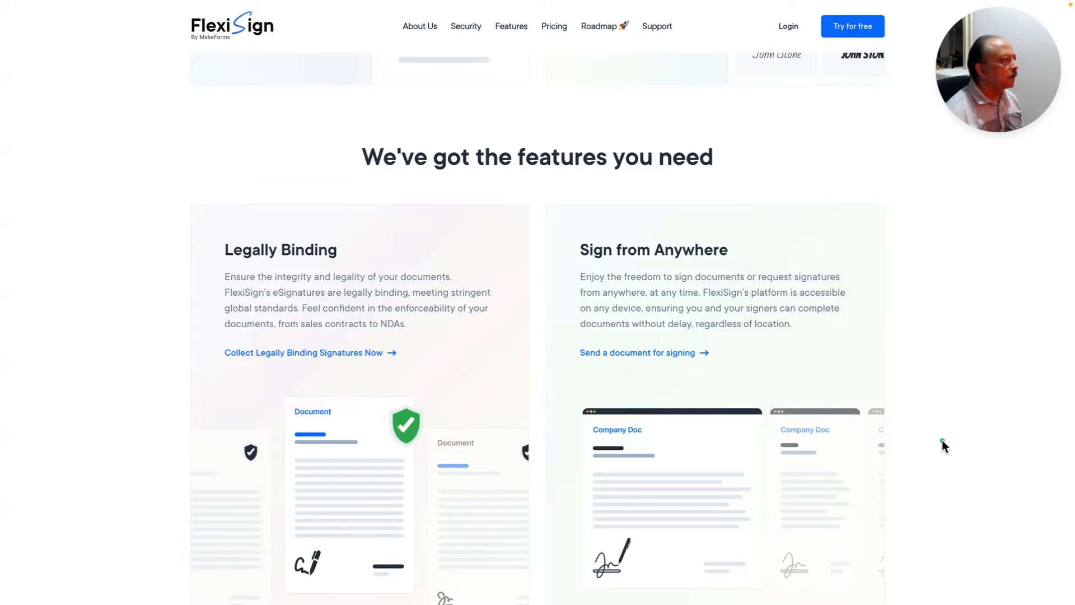
pyautogui.scroll(-2, 944, 446)
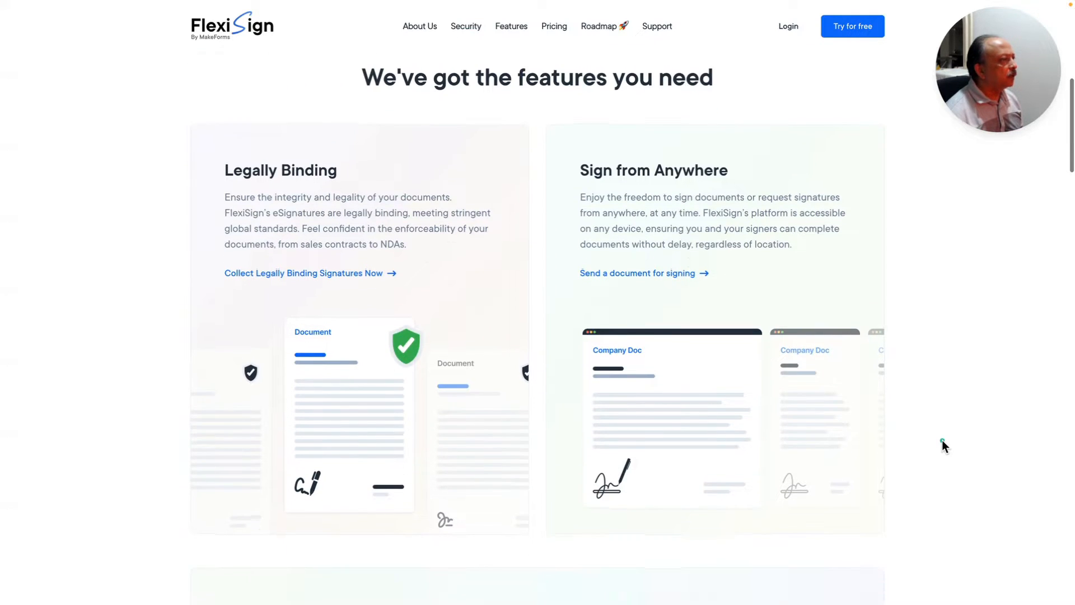
pyautogui.scroll(-1, 944, 446)
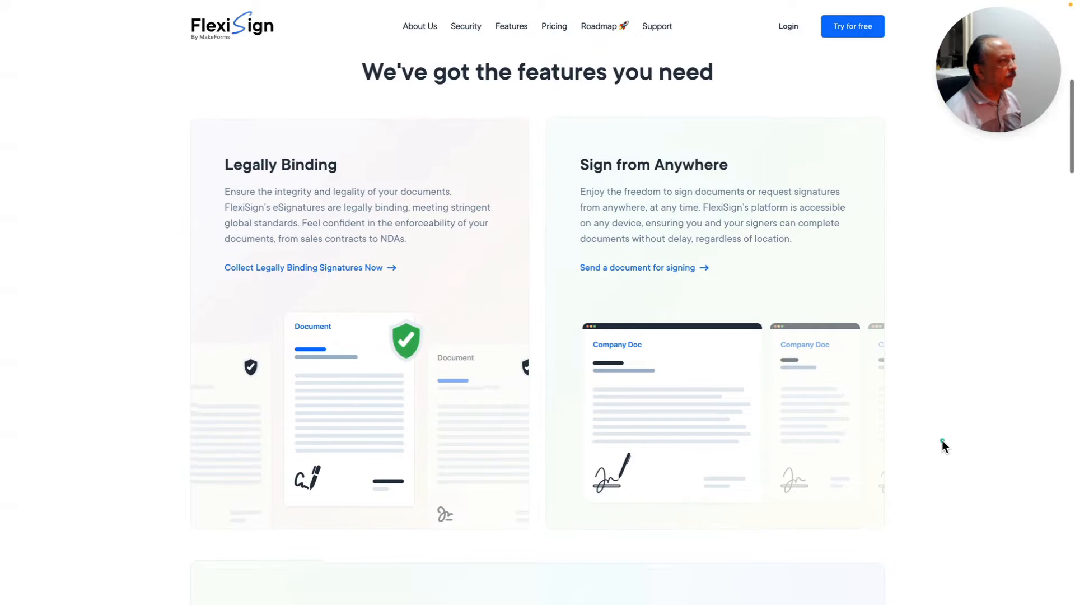
pyautogui.scroll(-2, 944, 445)
pyautogui.scroll(-4, 945, 446)
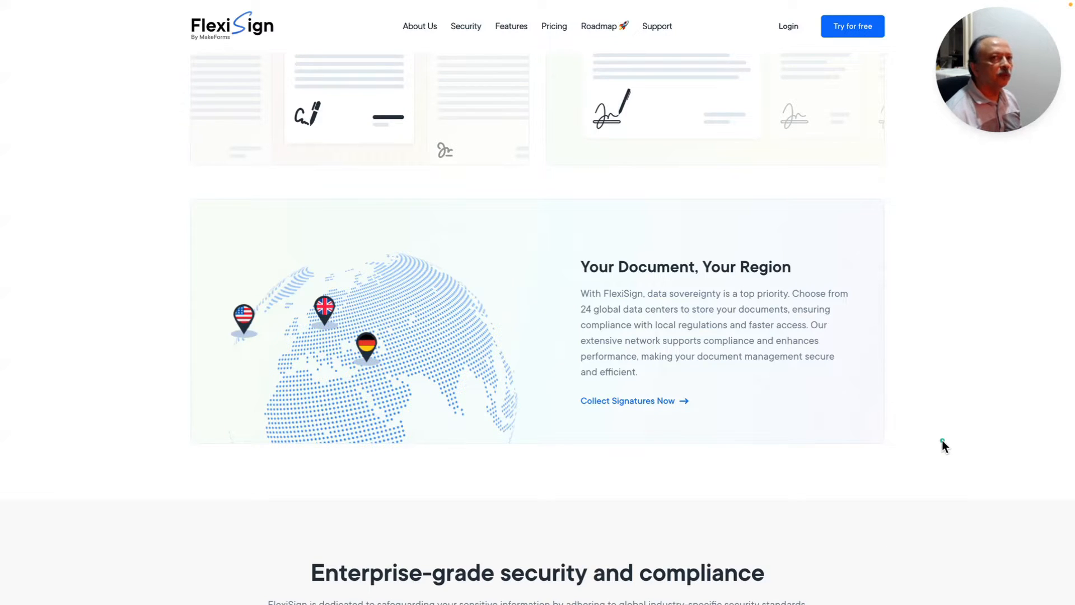
pyautogui.scroll(-6, 942, 440)
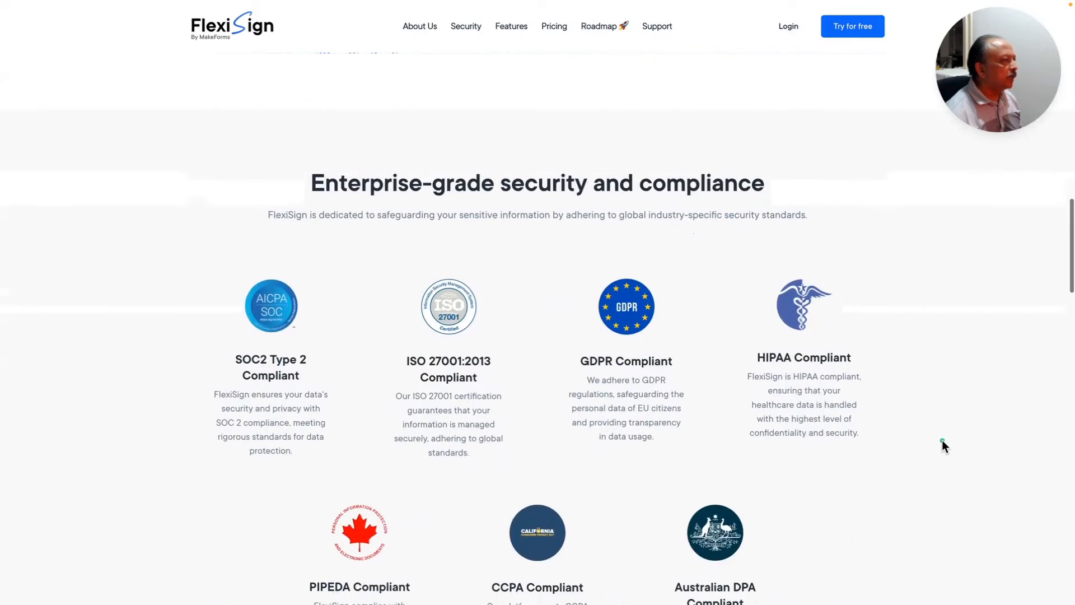
# - Scroll past the SOC2 and GDPR compliance badges to 'What Are Electronic Signatures Used For?'
pyautogui.scroll(-1, 942, 439)
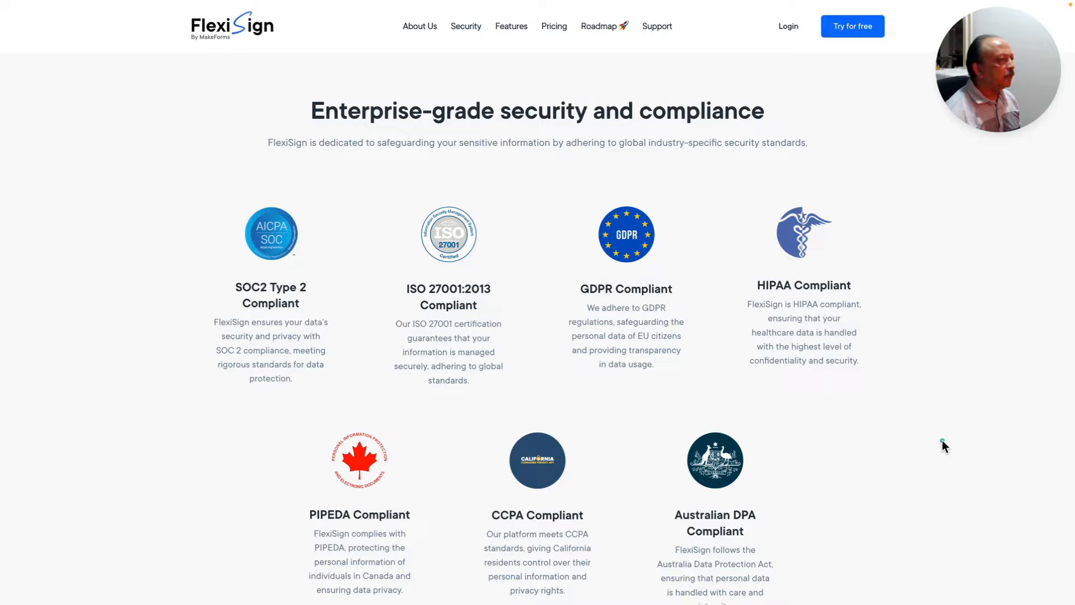
pyautogui.scroll(-2, 942, 441)
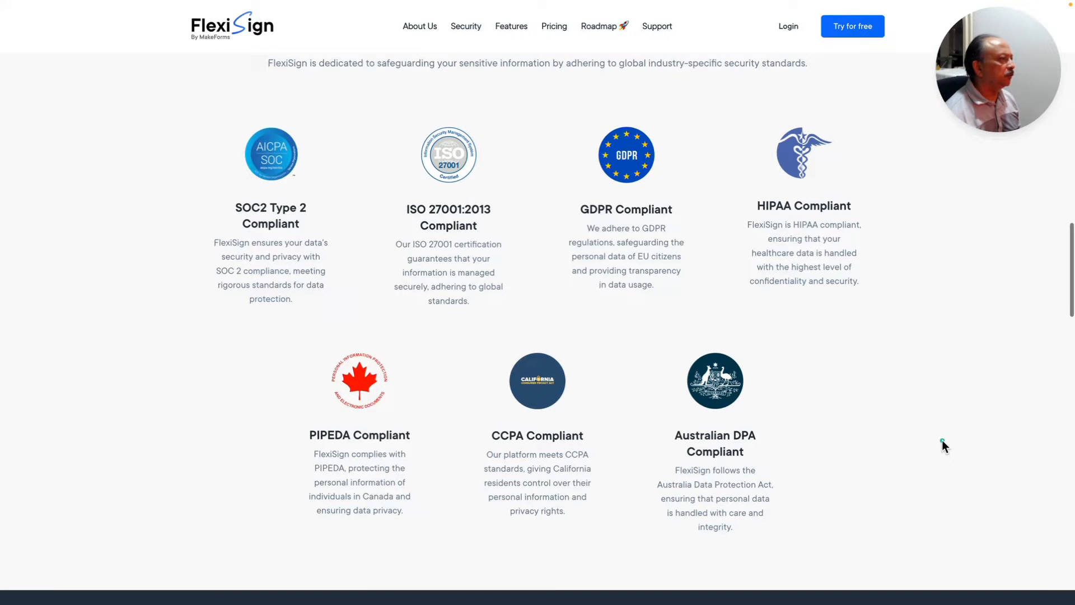
pyautogui.scroll(-2, 944, 446)
pyautogui.scroll(-4, 942, 439)
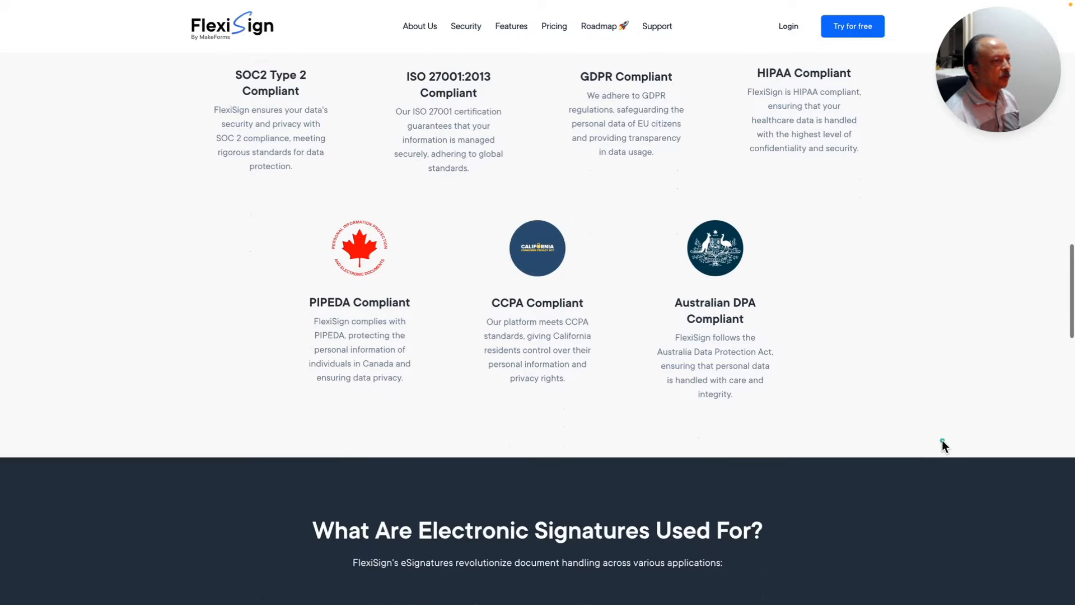
pyautogui.scroll(-4, 942, 441)
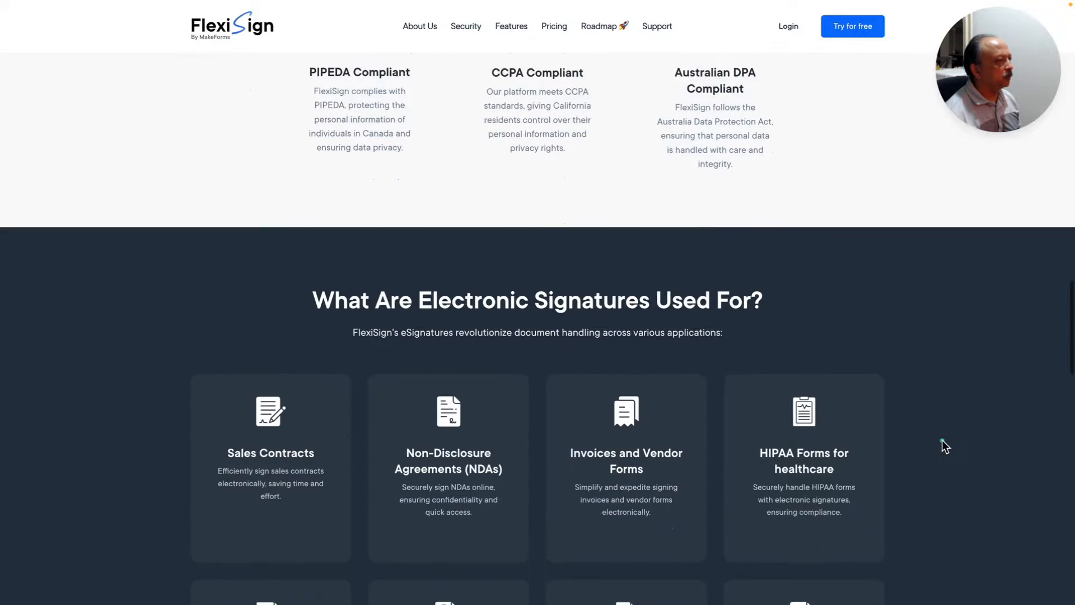
# - Scroll down through the use-case cards to the homepage footer
pyautogui.scroll(-1, 942, 440)
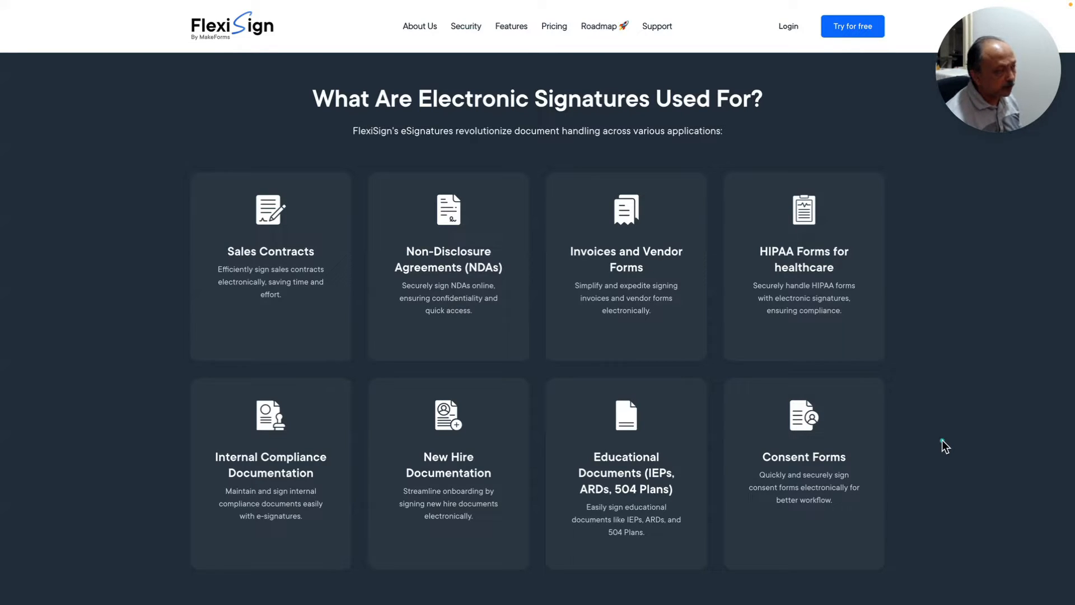
pyautogui.scroll(-1, 942, 440)
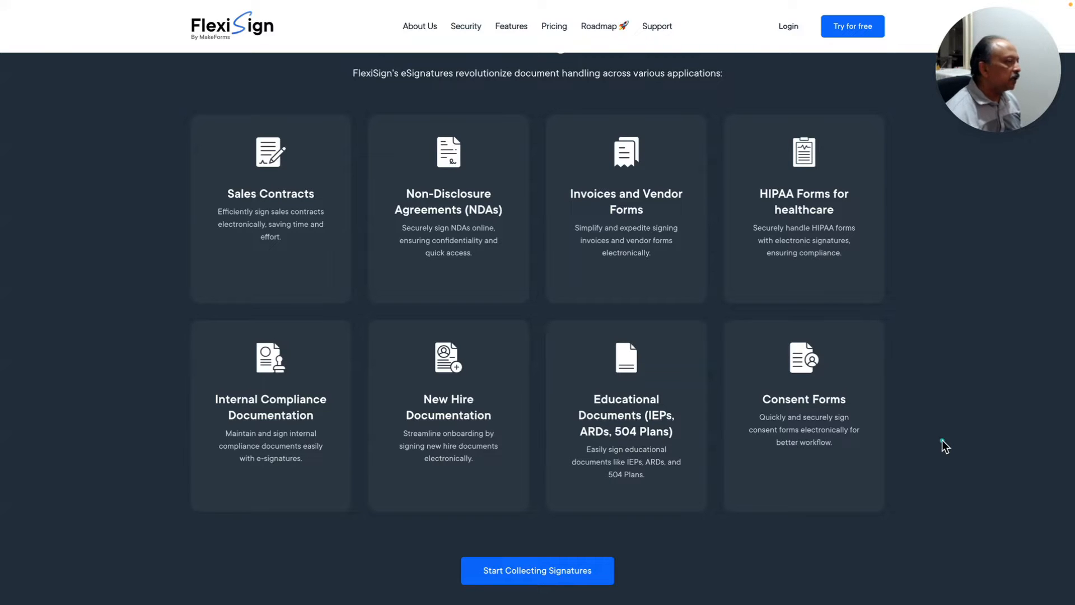
pyautogui.scroll(-5, 943, 442)
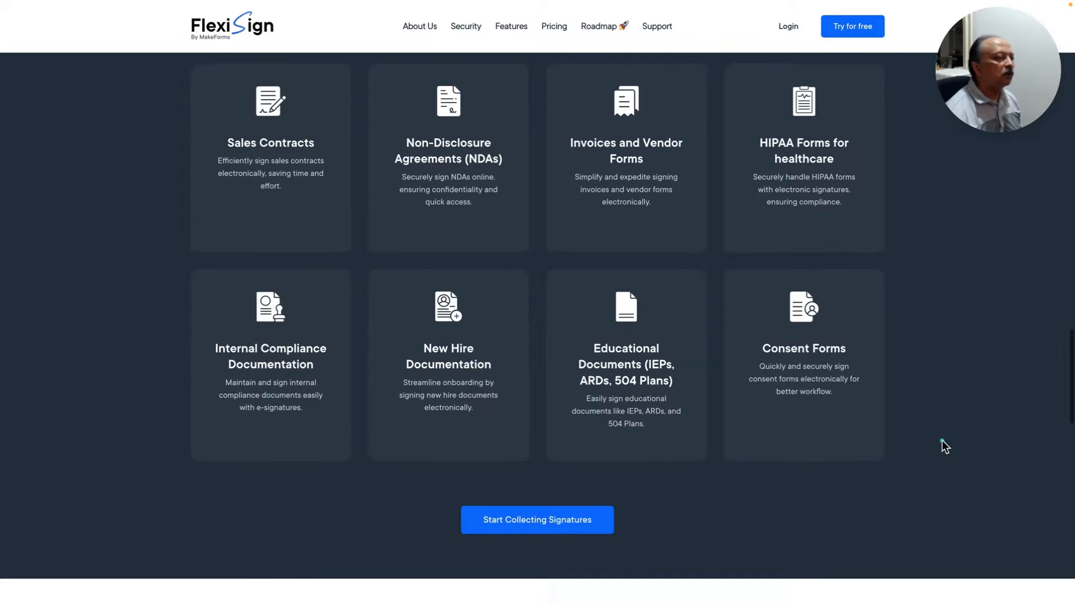
pyautogui.scroll(-4, 944, 446)
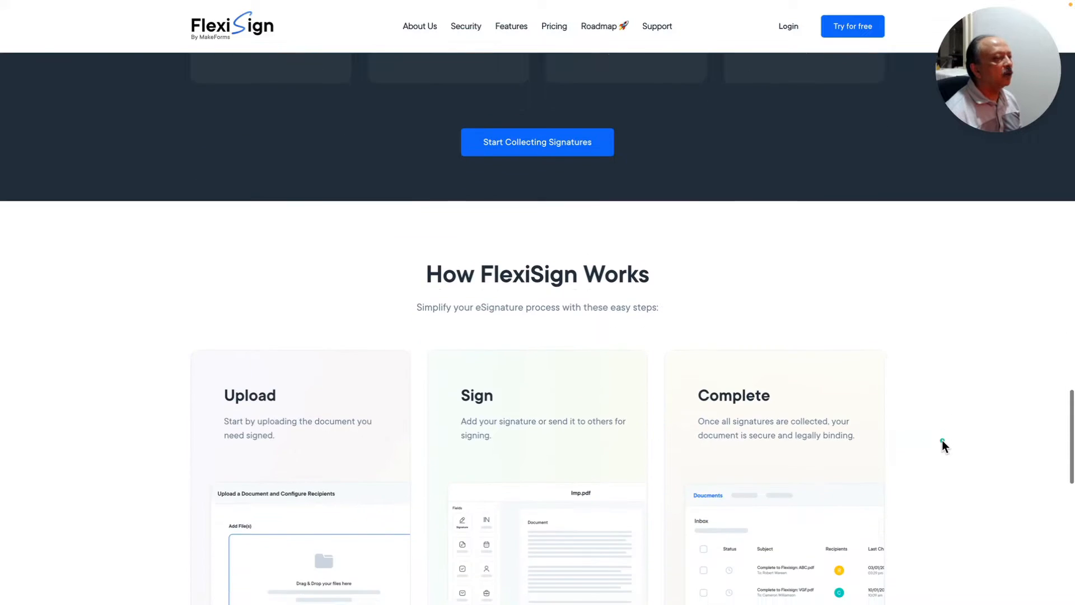
pyautogui.scroll(-1, 944, 445)
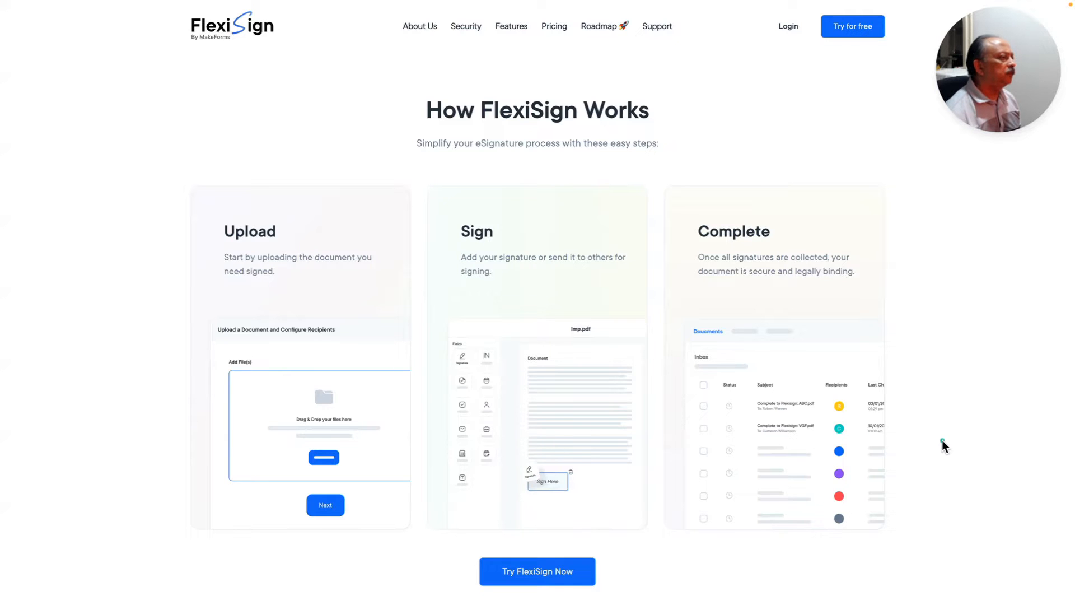
pyautogui.scroll(-8, 943, 441)
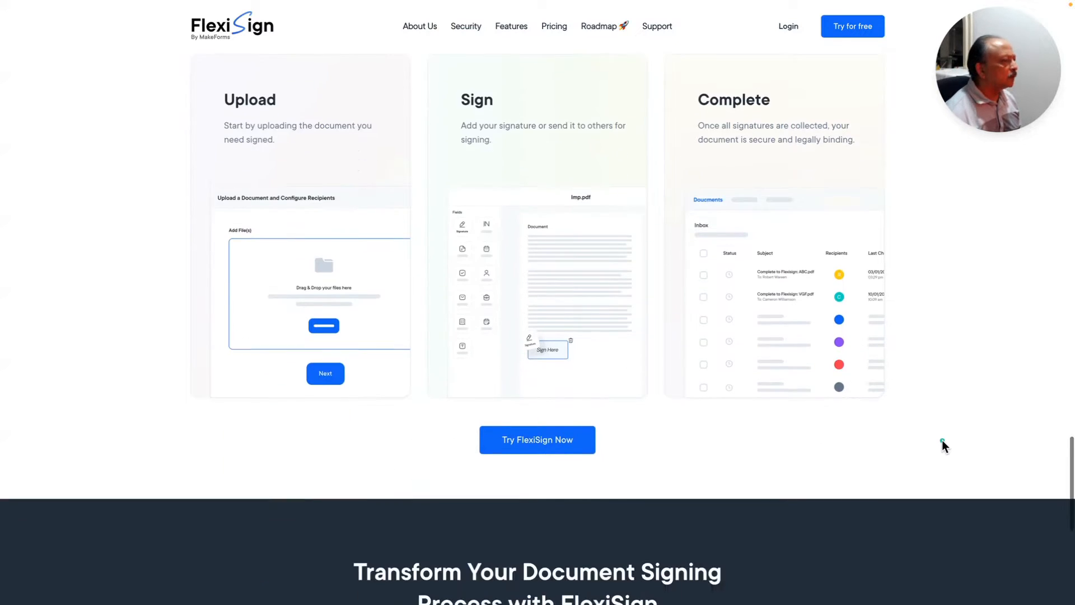
pyautogui.scroll(-2, 943, 441)
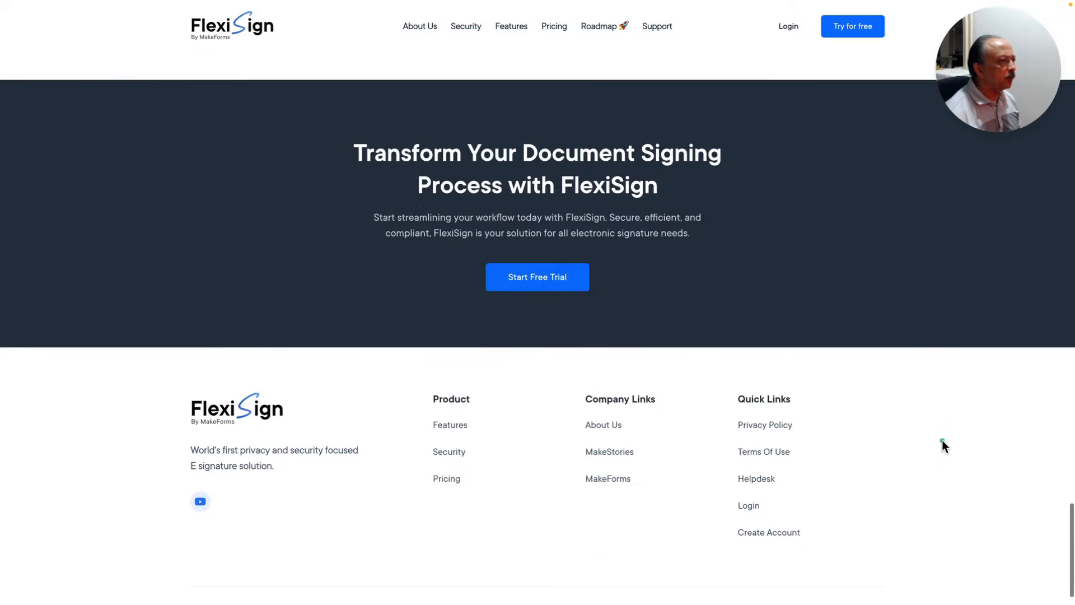
# - Scroll back up to 'How FlexiSign Works', then go to the Features page
pyautogui.scroll(6, 942, 441)
pyautogui.scroll(2, 943, 440)
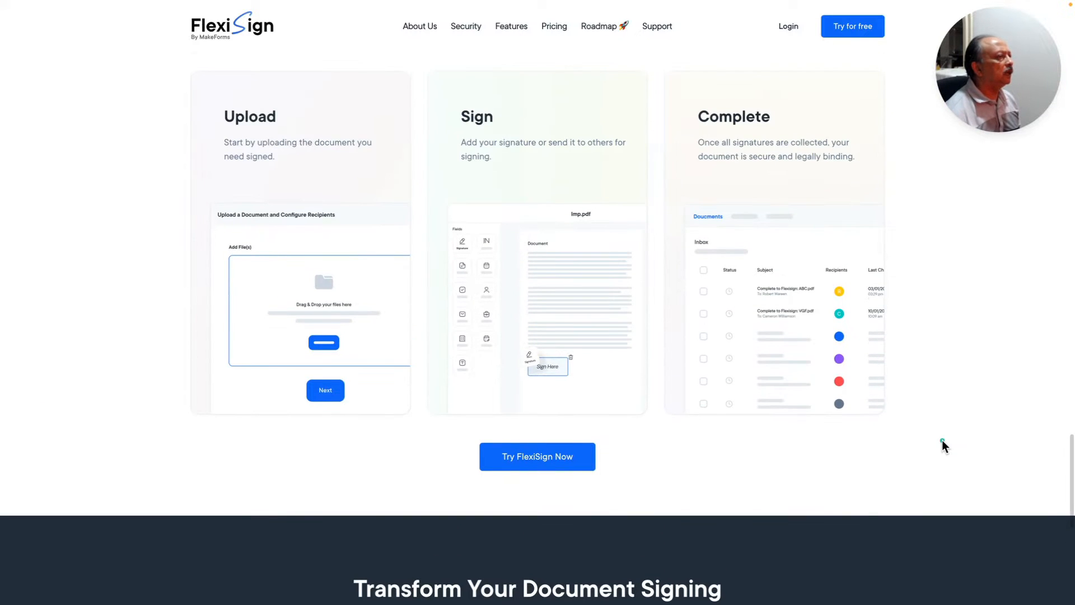
pyautogui.scroll(1, 942, 447)
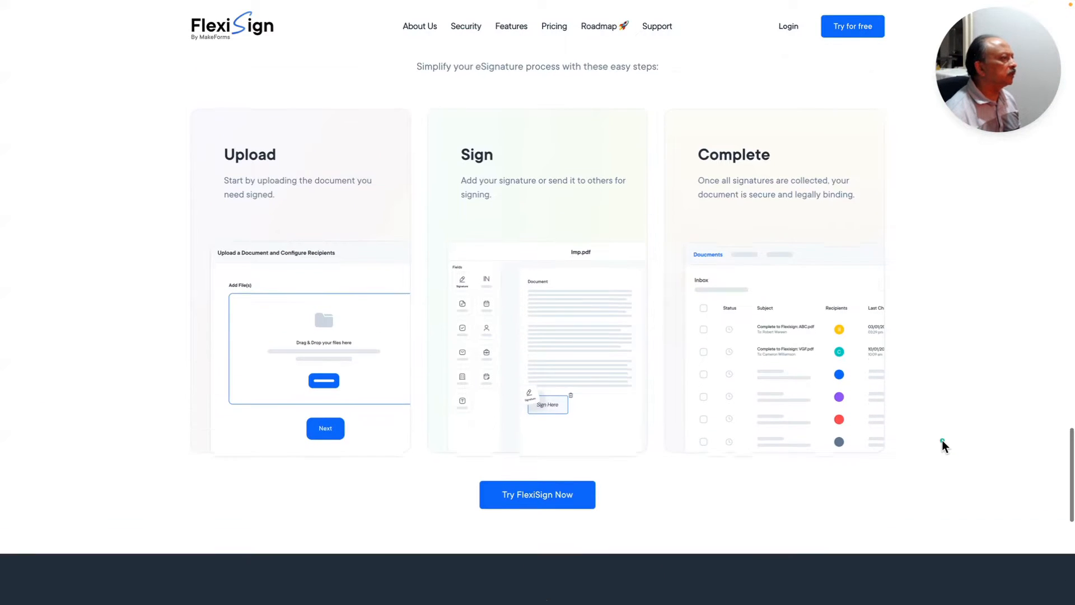
pyautogui.scroll(4, 943, 447)
pyautogui.scroll(1, 943, 447)
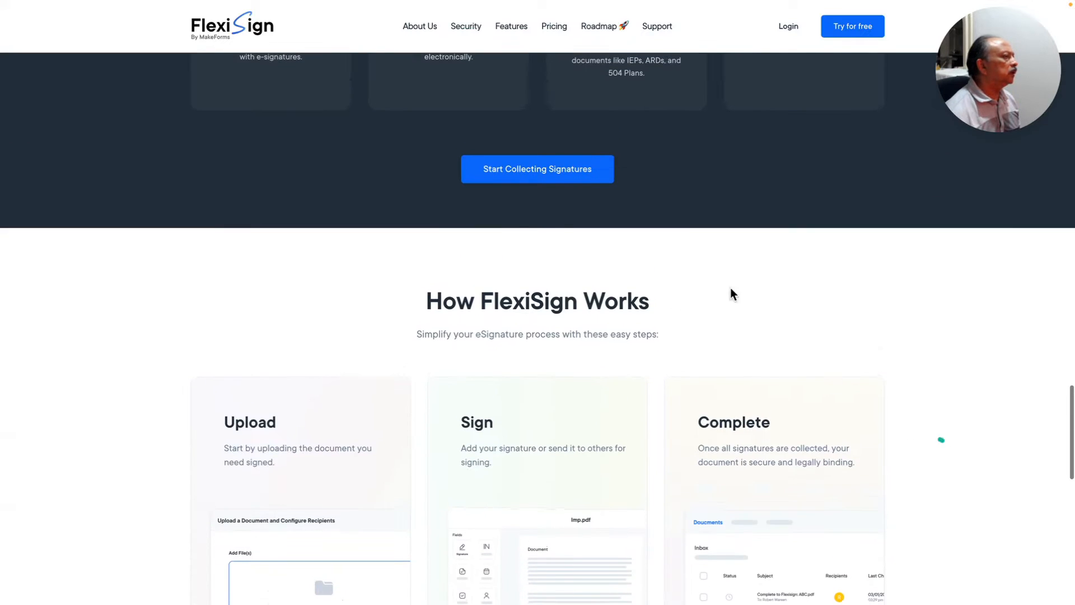
pyautogui.click(508, 28)
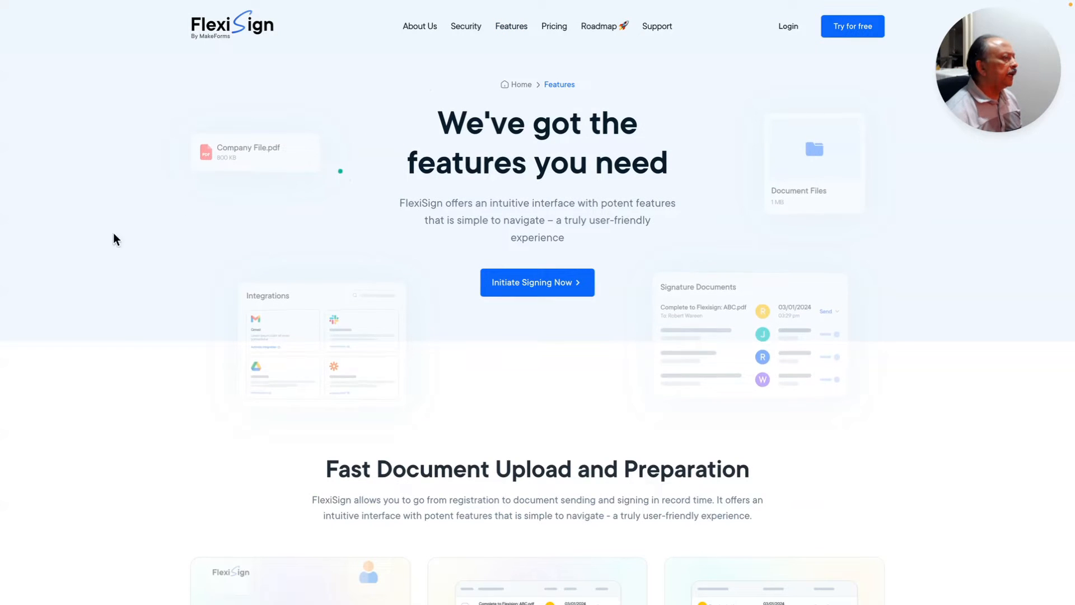
# - Scroll the Features page past the Fast Document Upload and file-format cards
pyautogui.scroll(-3, 102, 255)
pyautogui.scroll(-4, 102, 253)
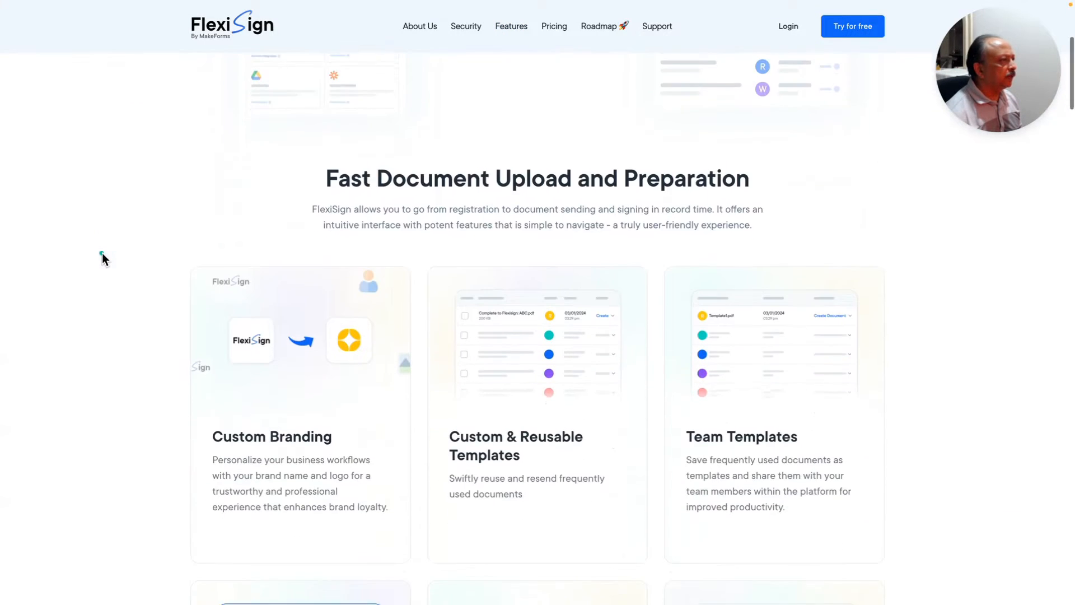
pyautogui.scroll(-2, 102, 253)
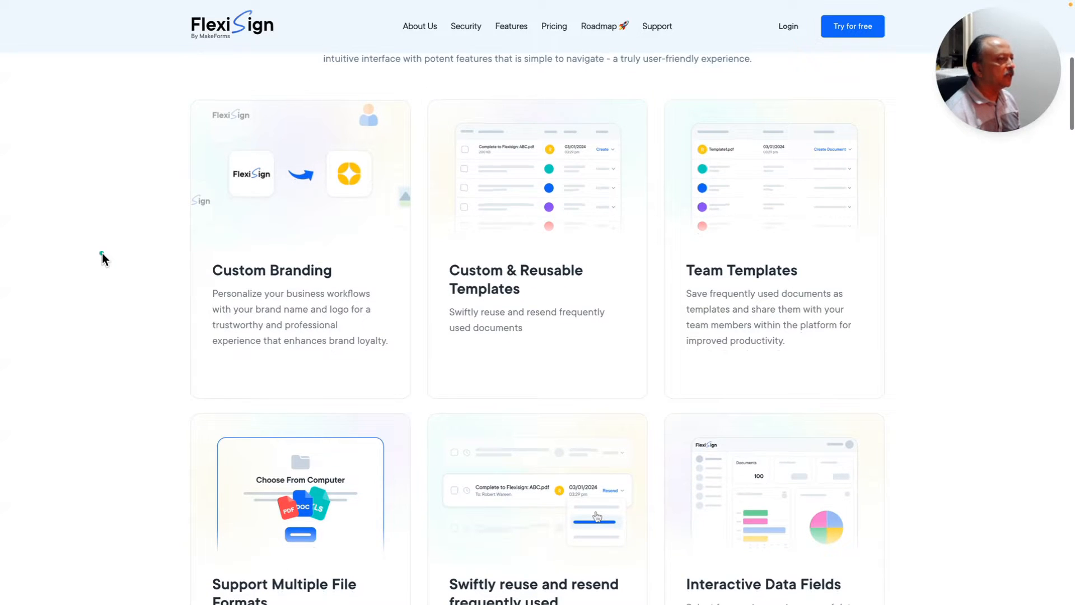
pyautogui.scroll(-2, 102, 253)
pyautogui.scroll(-2, 102, 253)
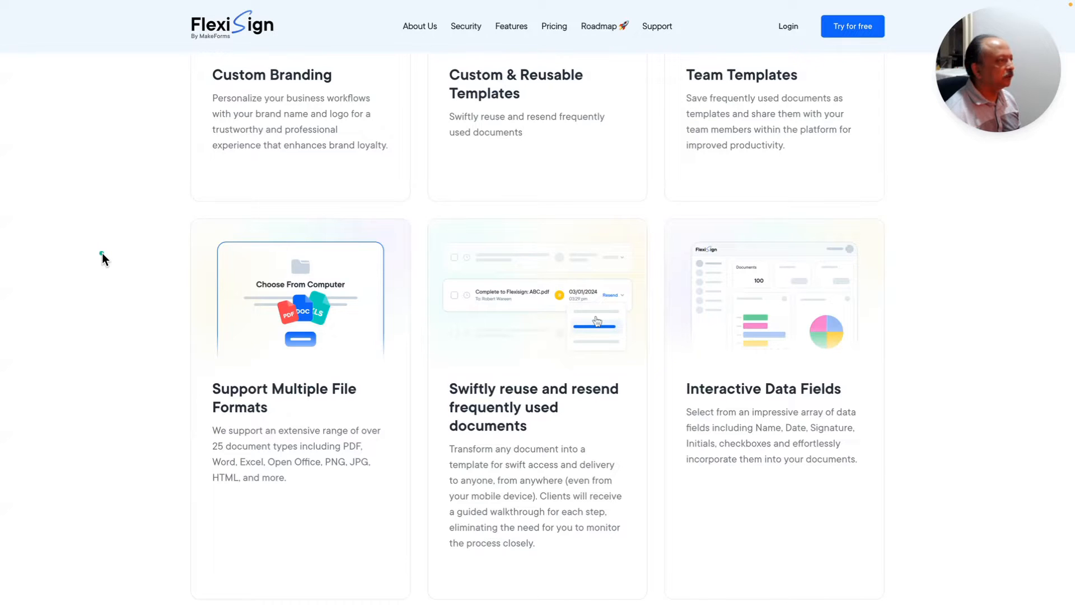
pyautogui.scroll(-2, 102, 253)
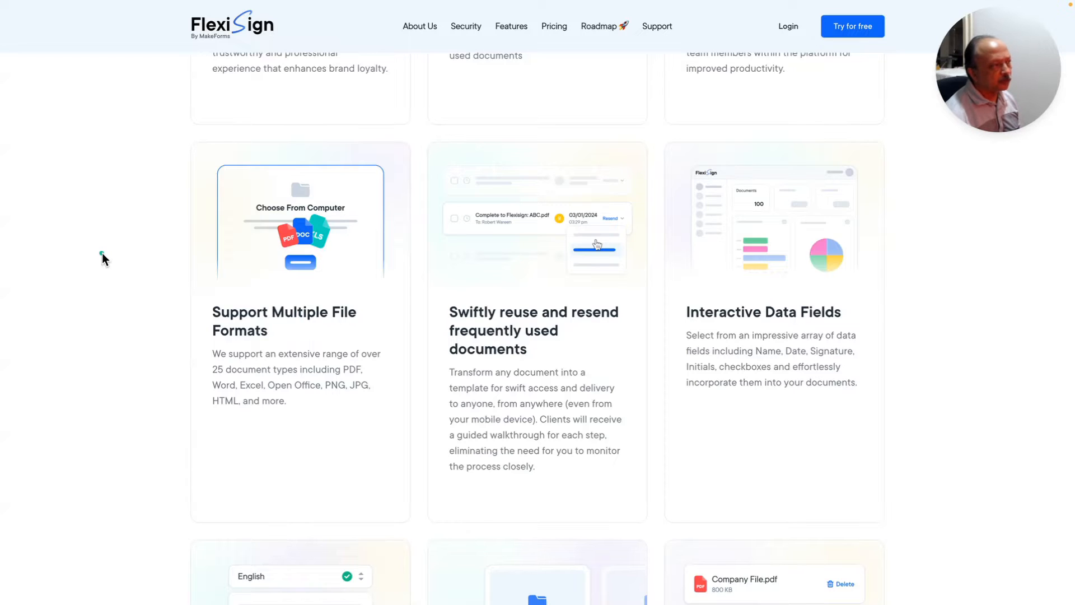
# - Continue past the data-field cards to Multilingual Support, Multiple Document Bundles and Attachments
pyautogui.moveTo(326, 262)
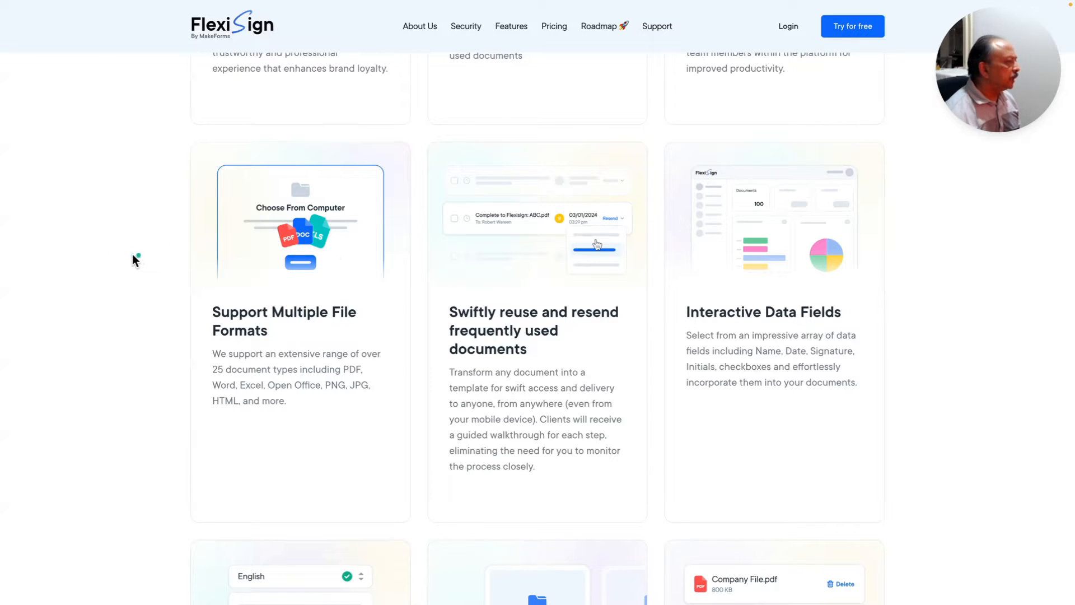
pyautogui.scroll(-1, 129, 254)
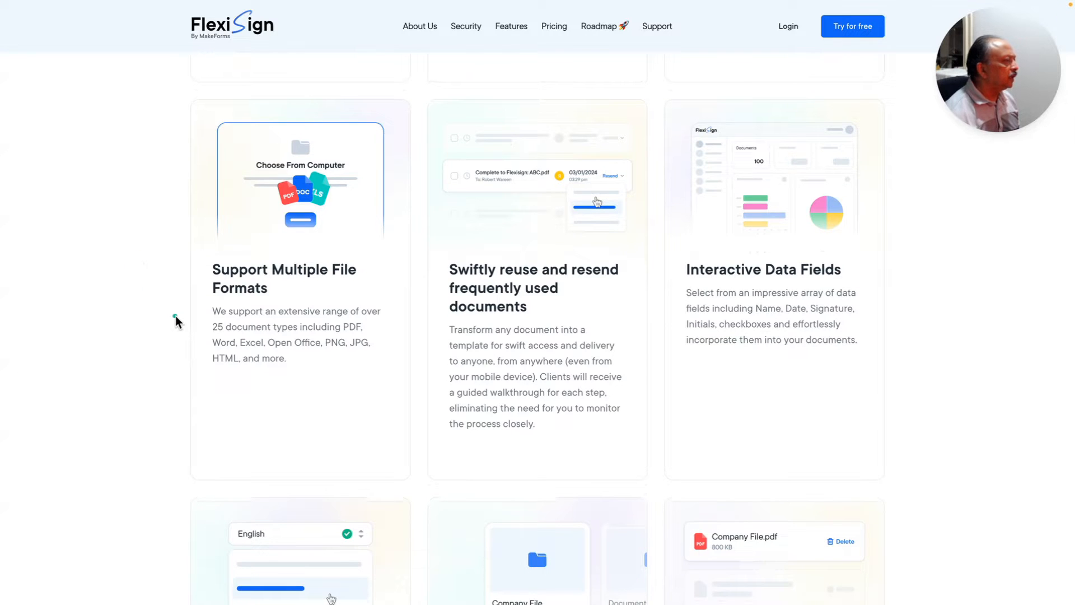
pyautogui.scroll(-1, 176, 320)
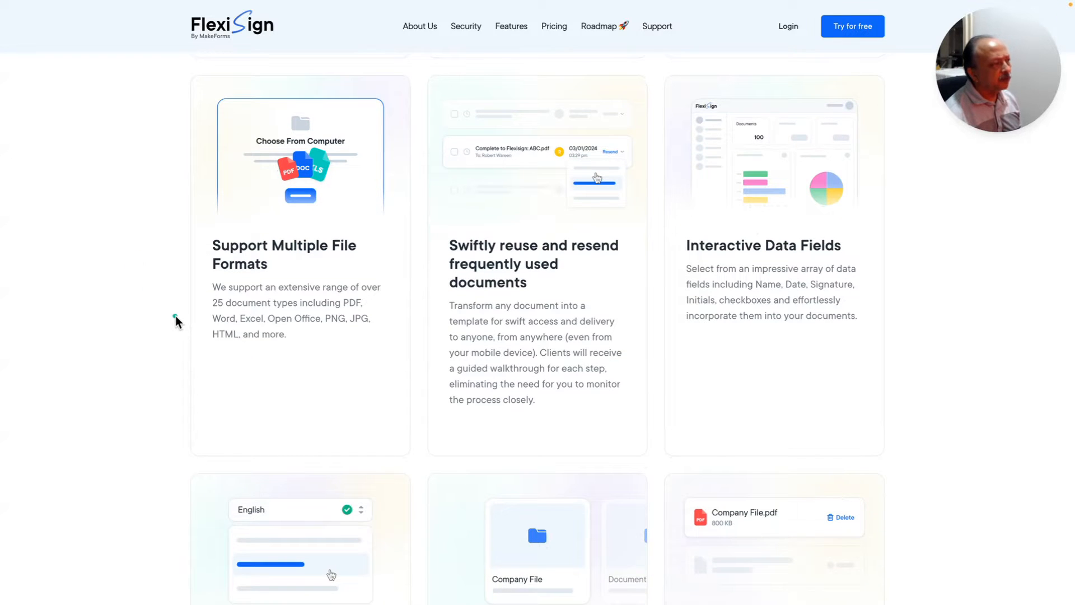
pyautogui.scroll(-1, 176, 317)
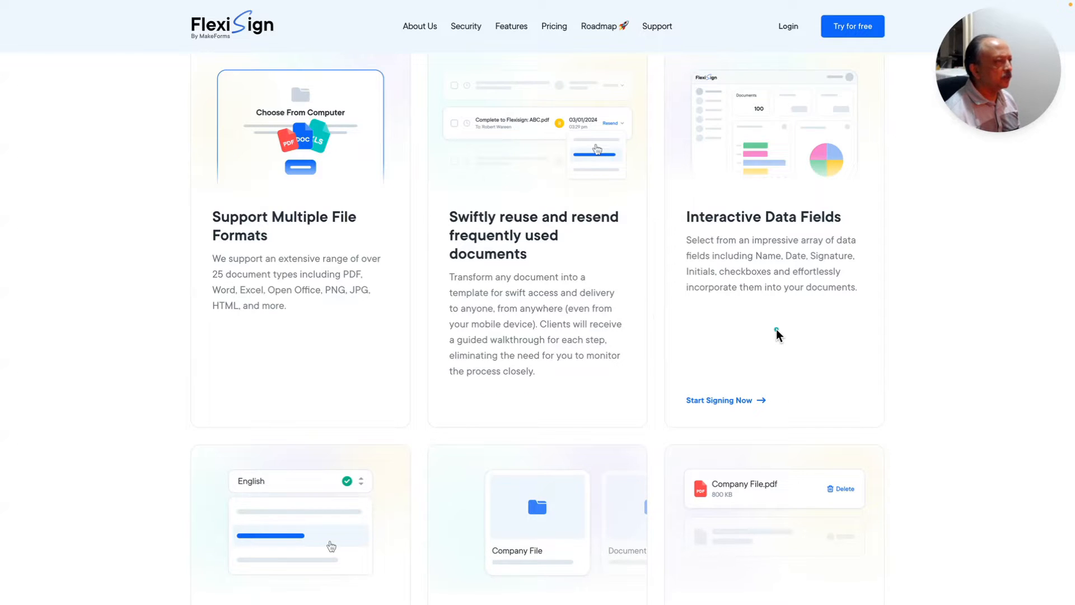
pyautogui.scroll(-1, 776, 328)
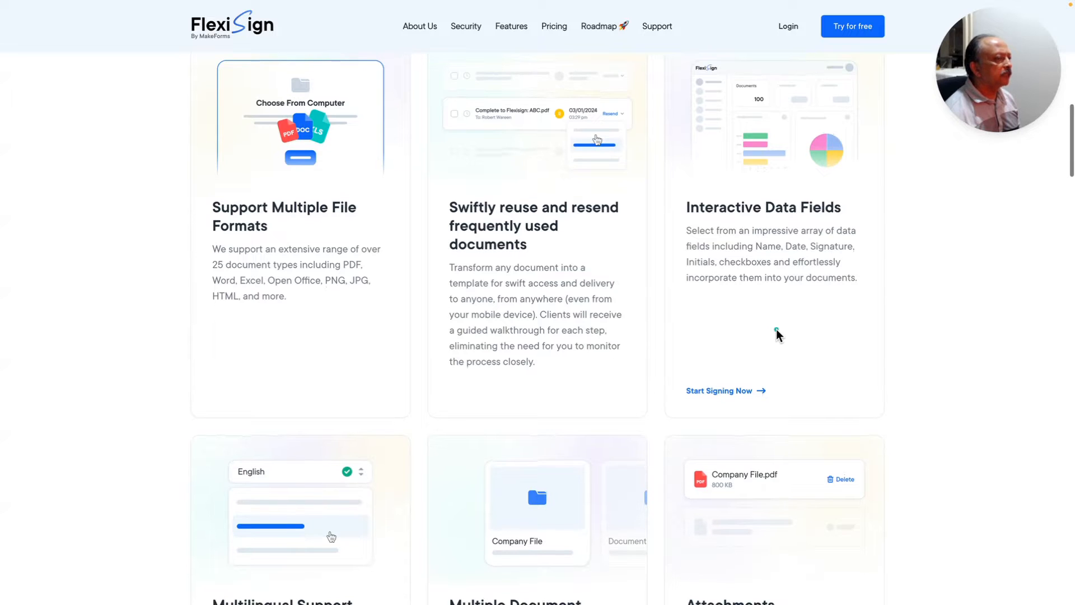
pyautogui.scroll(-2, 776, 329)
pyautogui.scroll(-5, 776, 328)
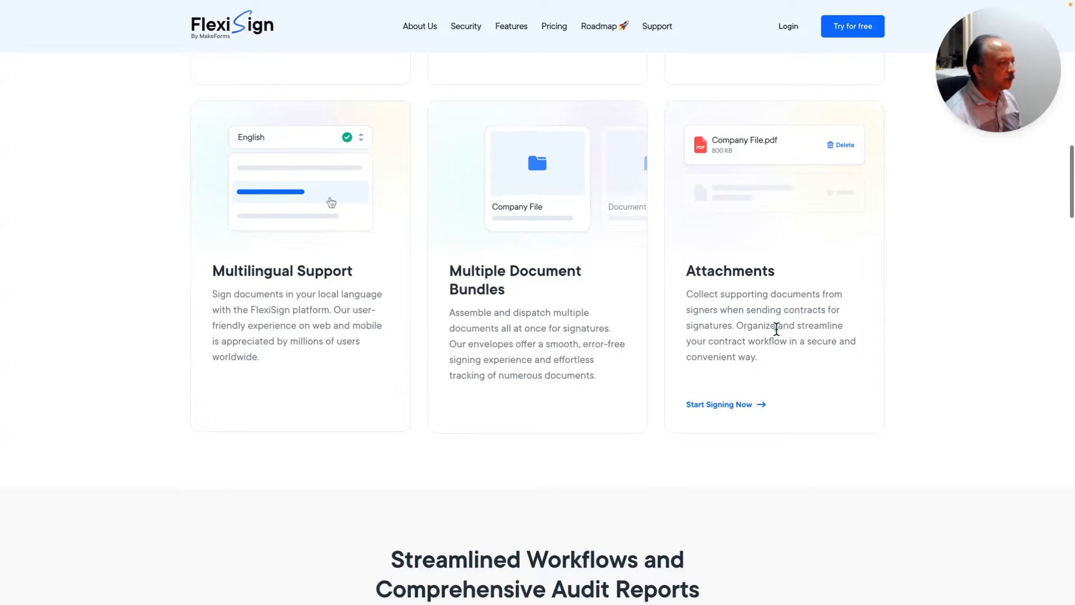
pyautogui.scroll(-1, 776, 328)
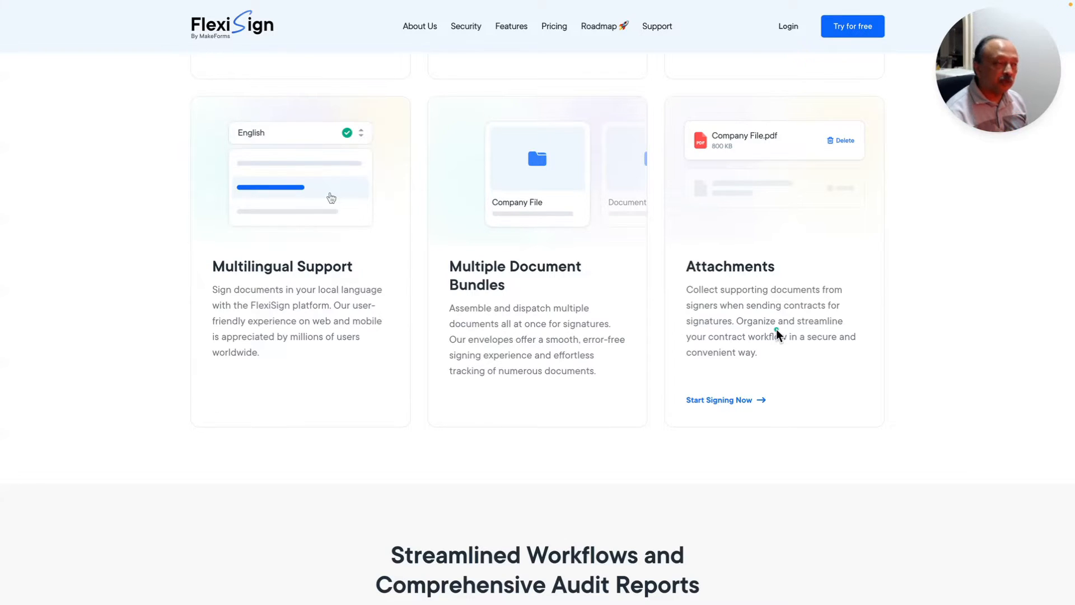
pyautogui.scroll(-5, 776, 329)
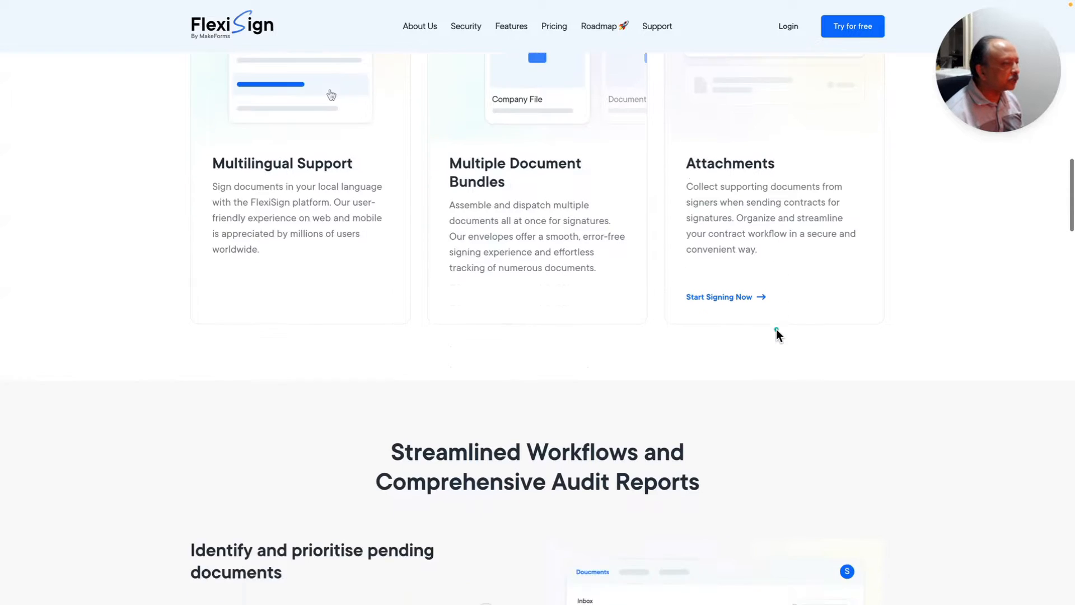
pyautogui.scroll(-3, 776, 328)
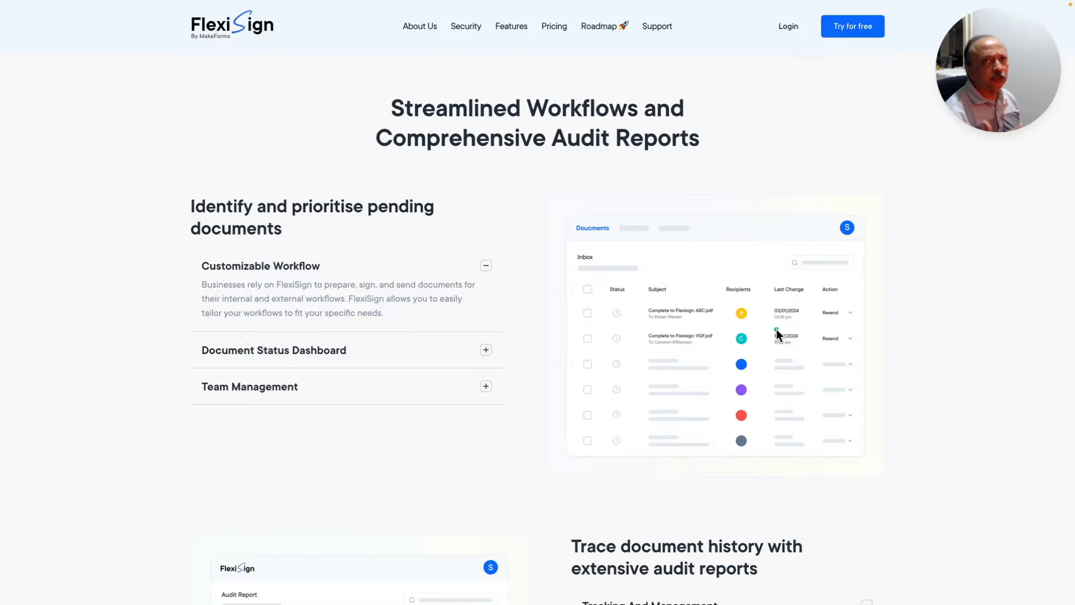
# - Scroll past Streamlined Workflows and audit reports to the Self-Signing, Signature Requests and In-person Signing cards
pyautogui.scroll(-5, 776, 328)
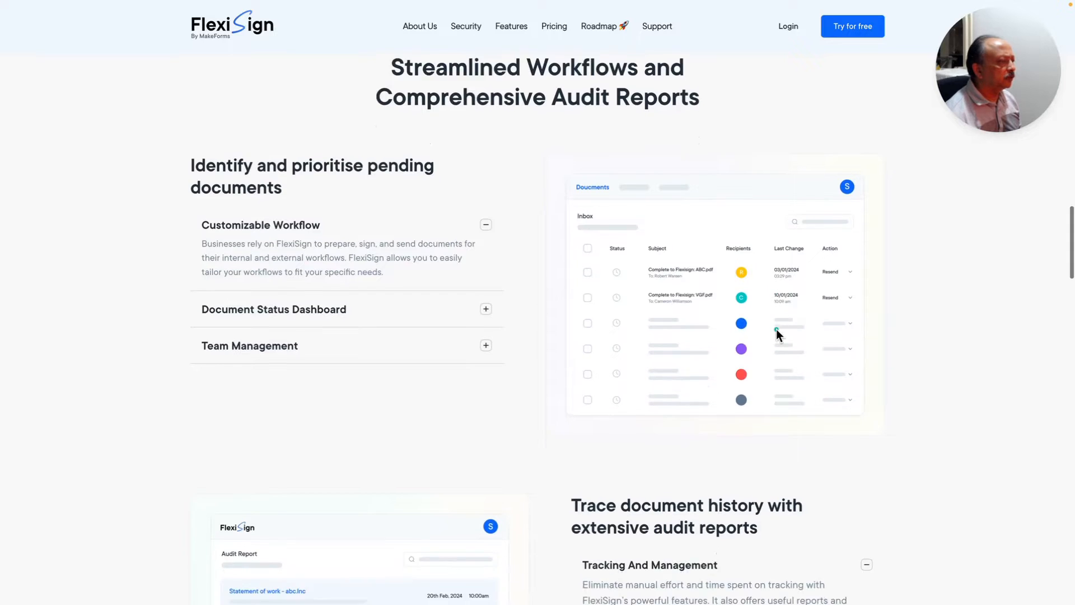
pyautogui.scroll(-1, 776, 328)
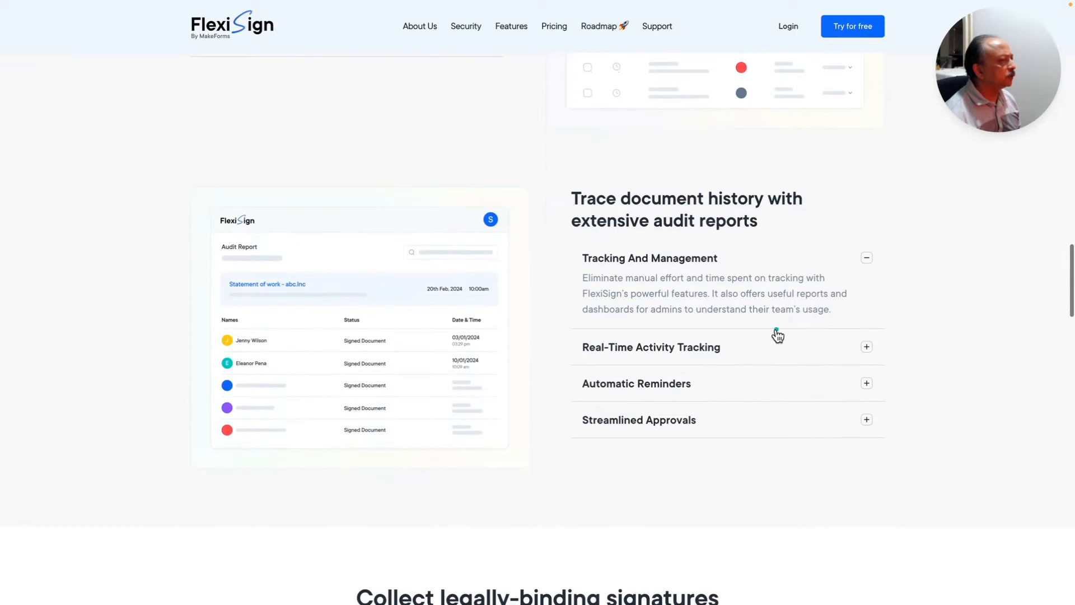
pyautogui.scroll(1, 777, 328)
pyautogui.scroll(-1, 777, 334)
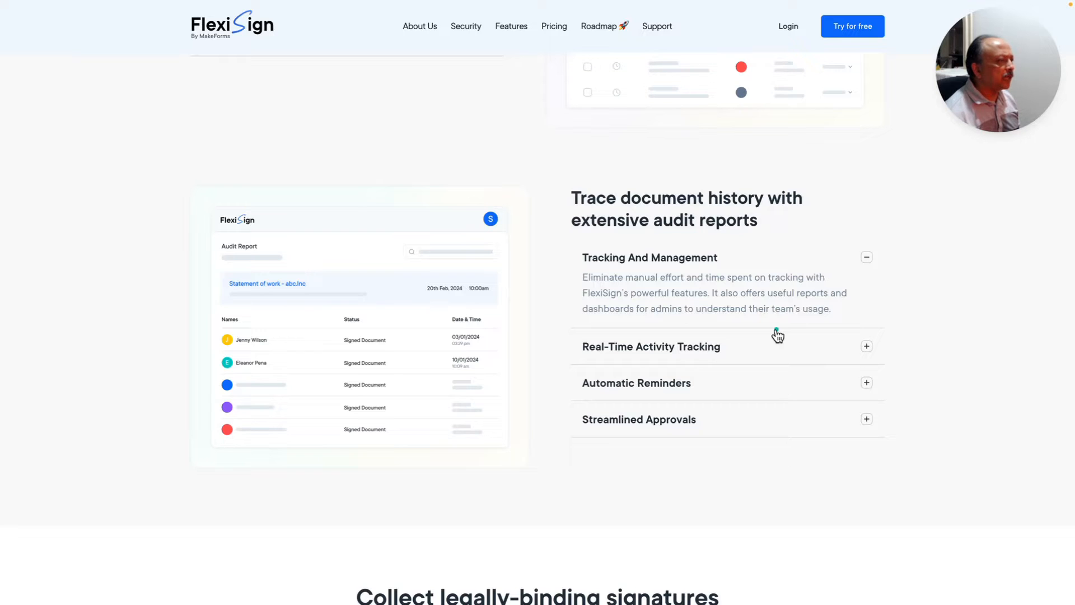
pyautogui.scroll(-5, 777, 335)
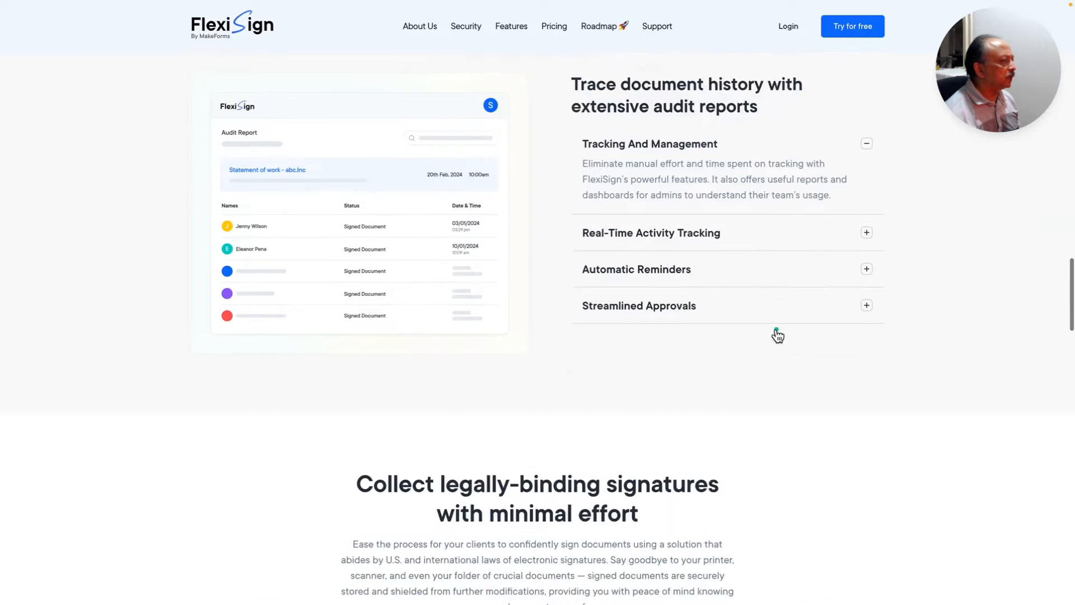
pyautogui.scroll(-3, 776, 329)
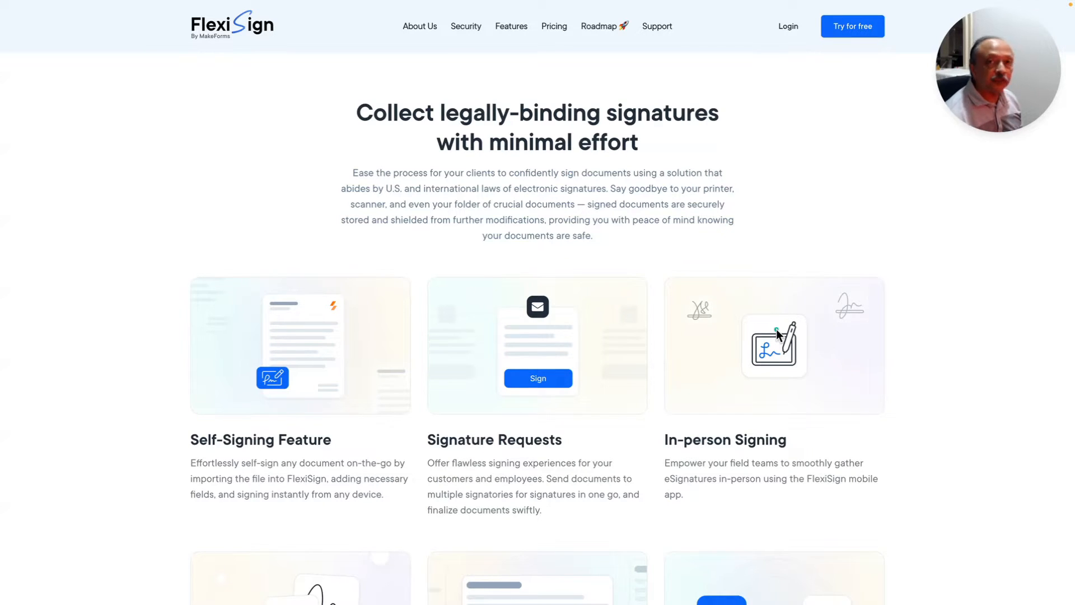
# - Scroll down through the integration and customer support sections
pyautogui.scroll(-4, 776, 330)
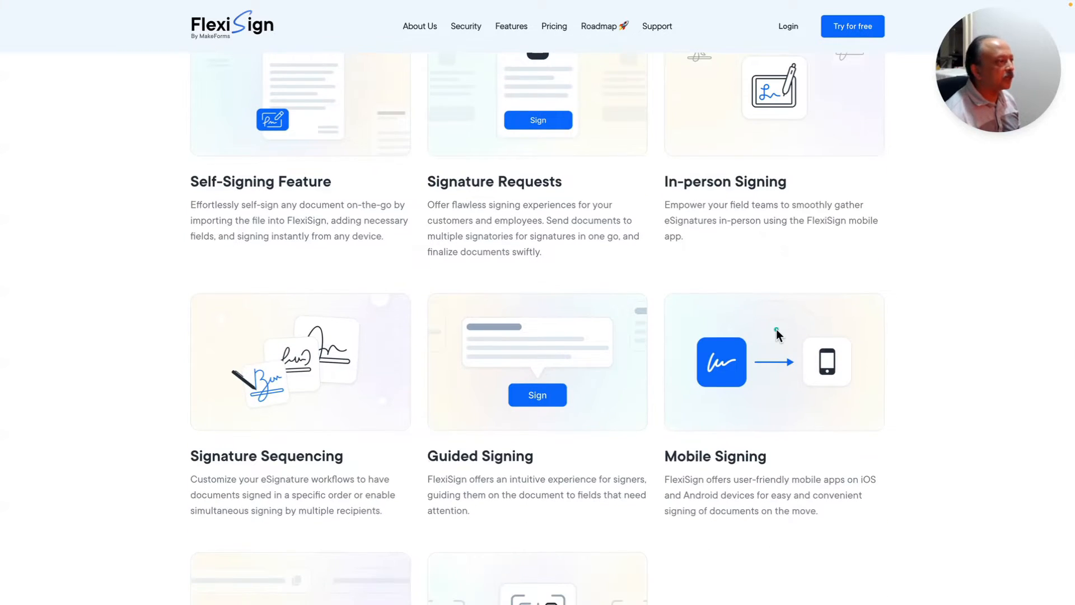
pyautogui.scroll(-1, 776, 328)
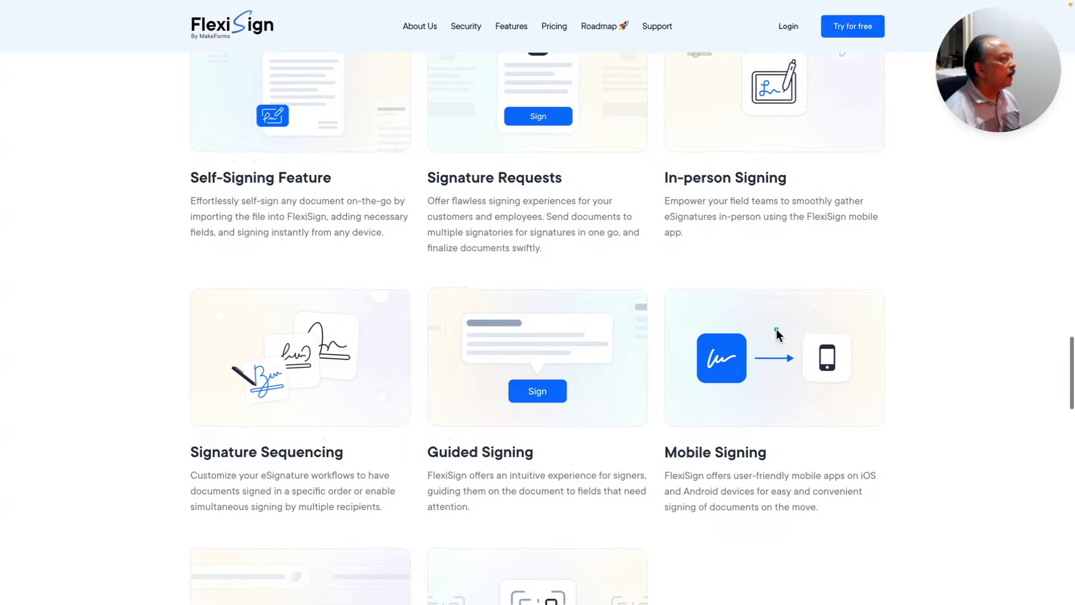
pyautogui.scroll(-1, 776, 328)
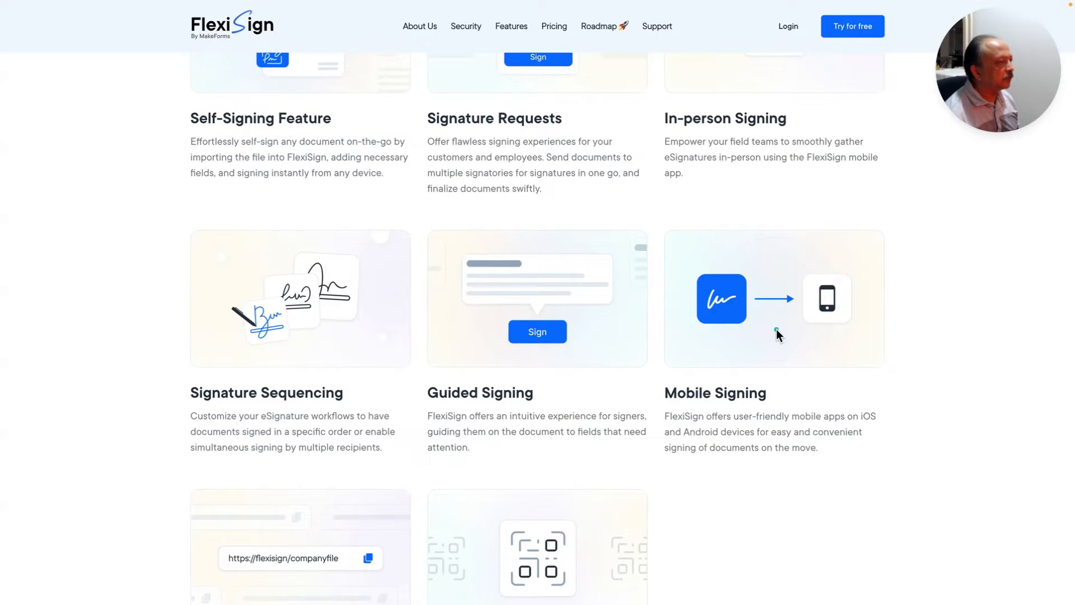
pyautogui.scroll(-1, 776, 329)
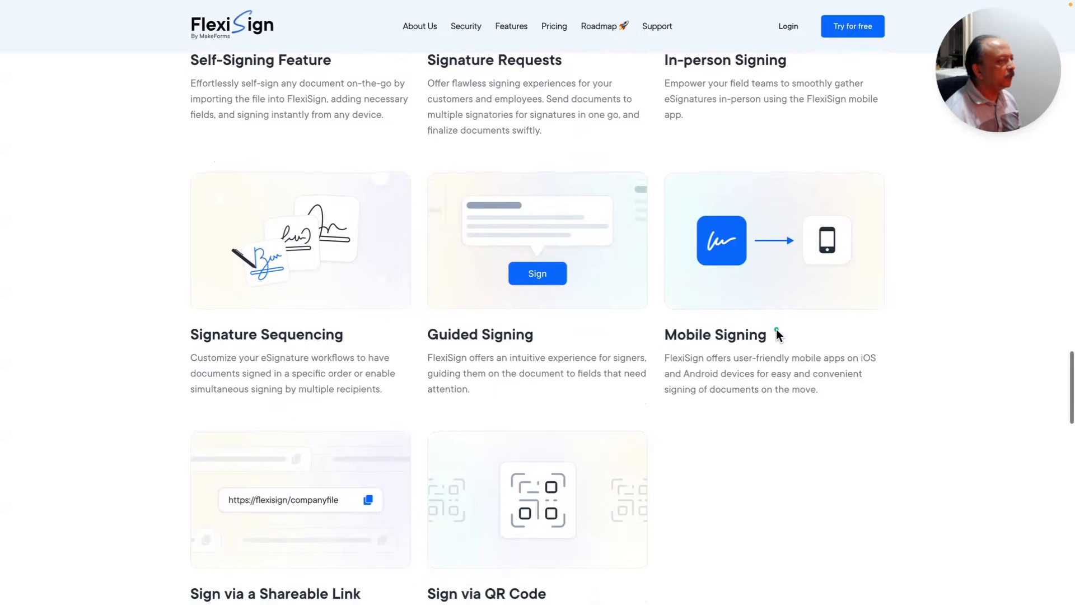
pyautogui.scroll(-1, 776, 330)
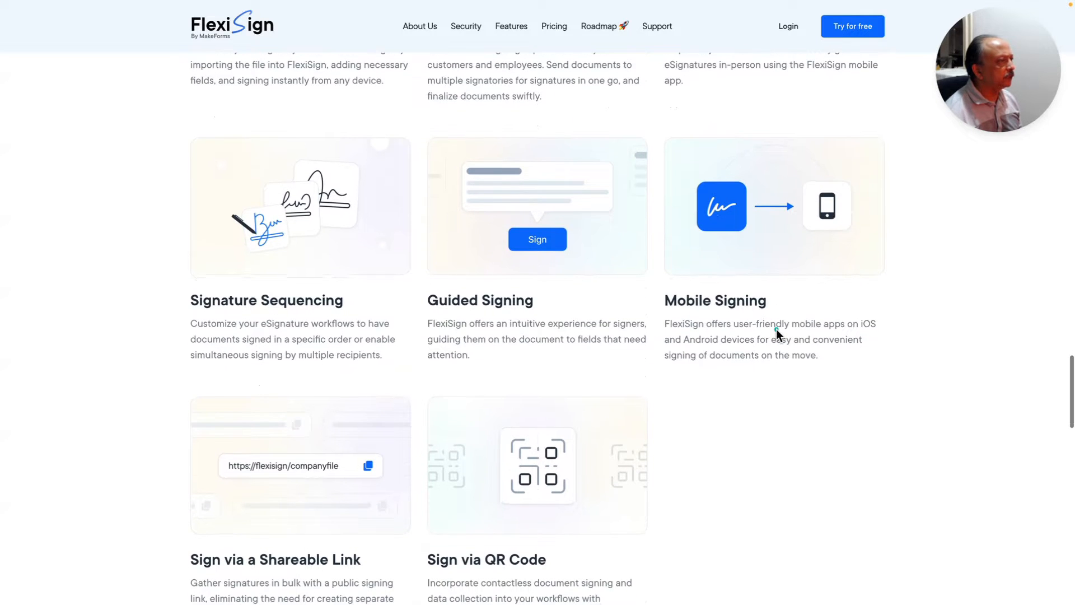
pyautogui.scroll(-1, 776, 328)
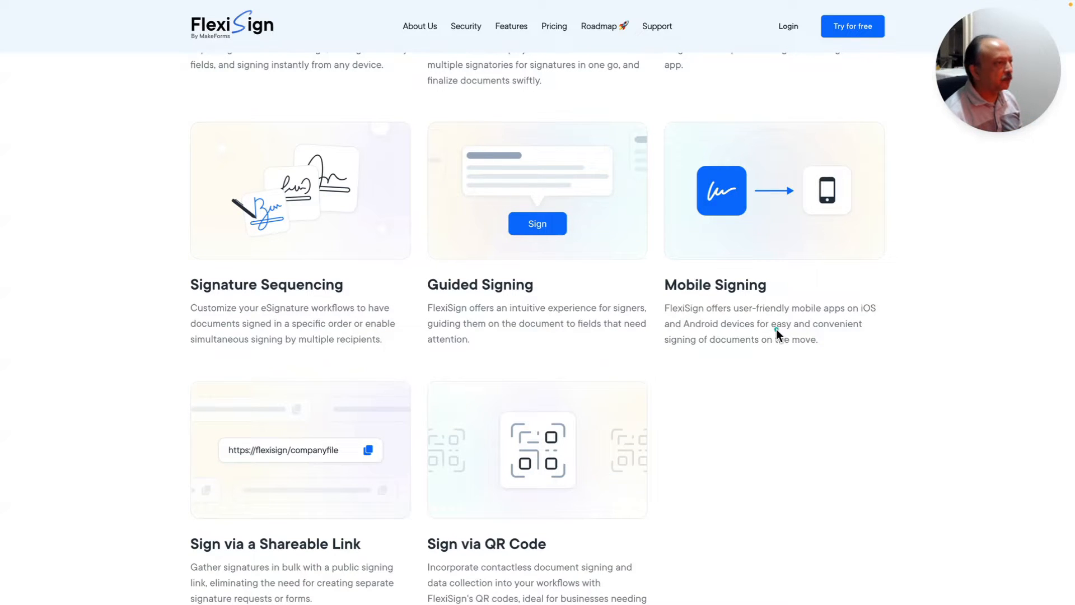
pyautogui.scroll(-1, 776, 330)
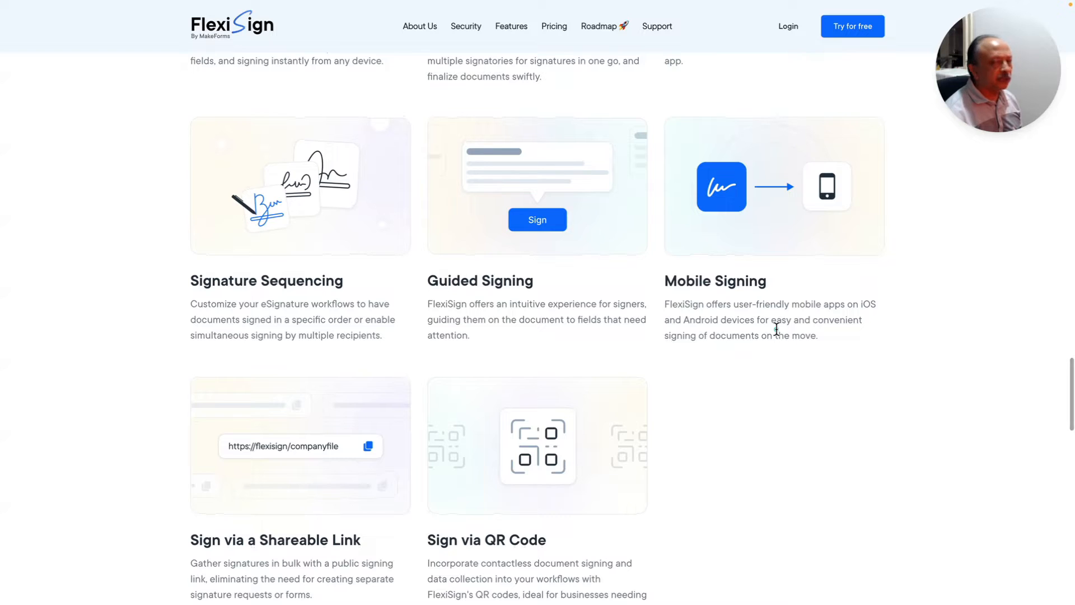
pyautogui.scroll(-2, 777, 329)
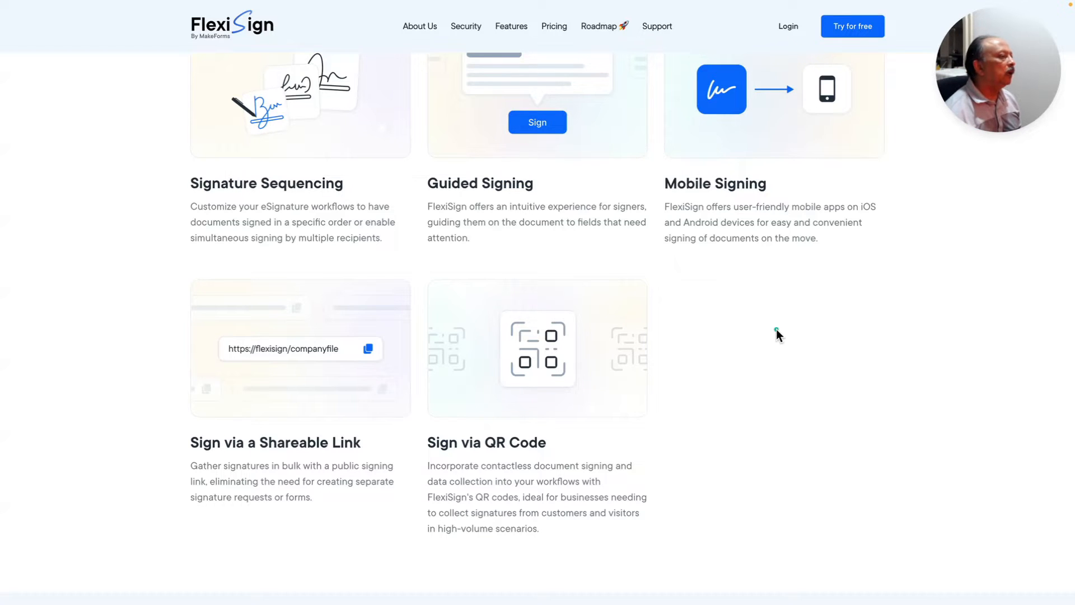
# - Scroll to the footer and back, then go to the Pricing Plans page
pyautogui.scroll(-6, 776, 329)
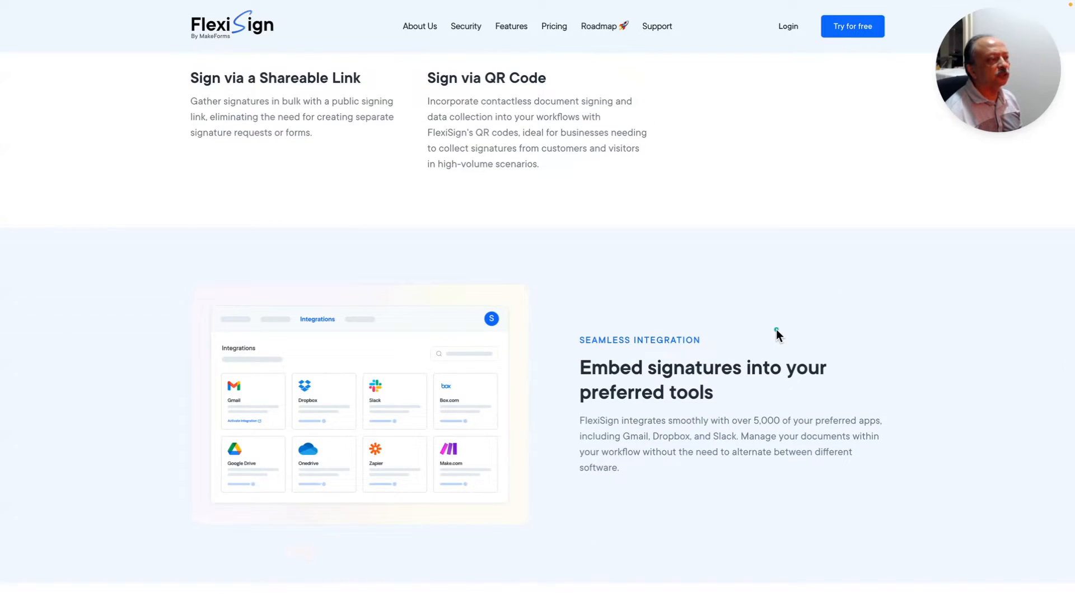
pyautogui.scroll(-5, 776, 331)
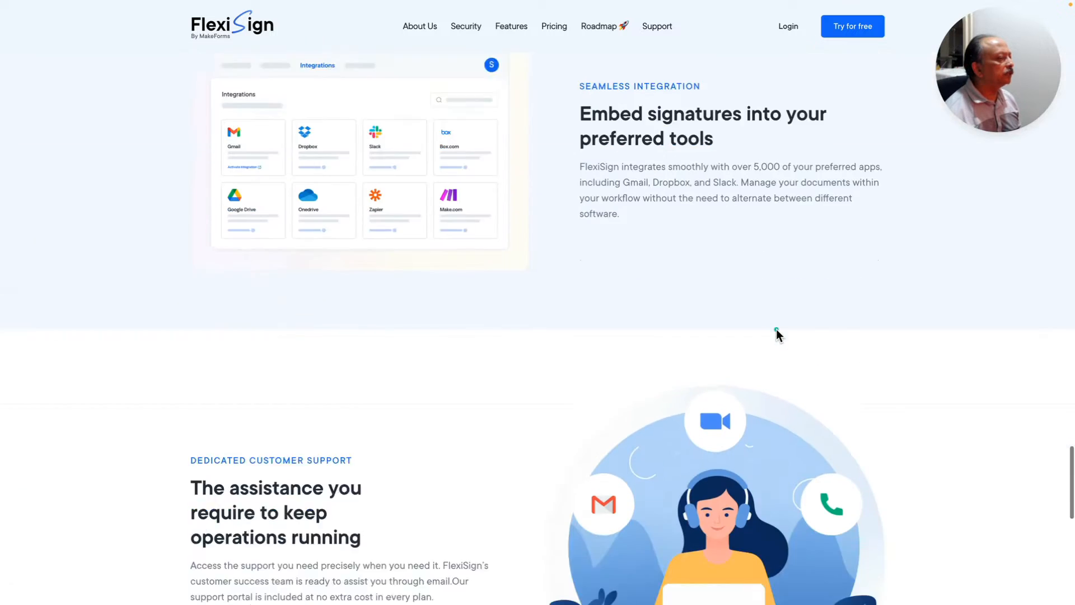
pyautogui.scroll(-2, 777, 334)
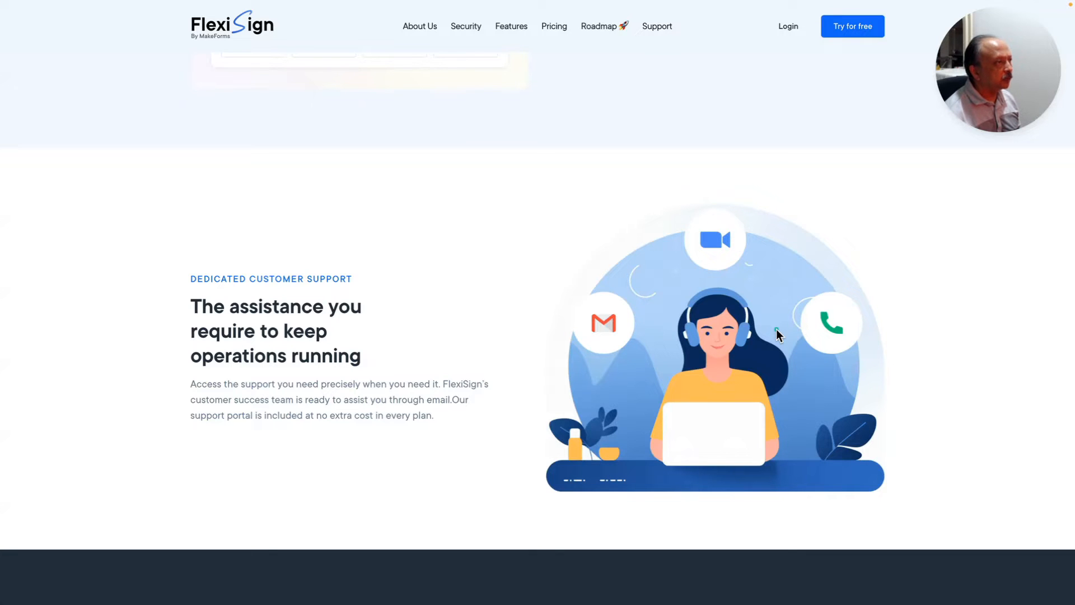
pyautogui.scroll(-1, 776, 328)
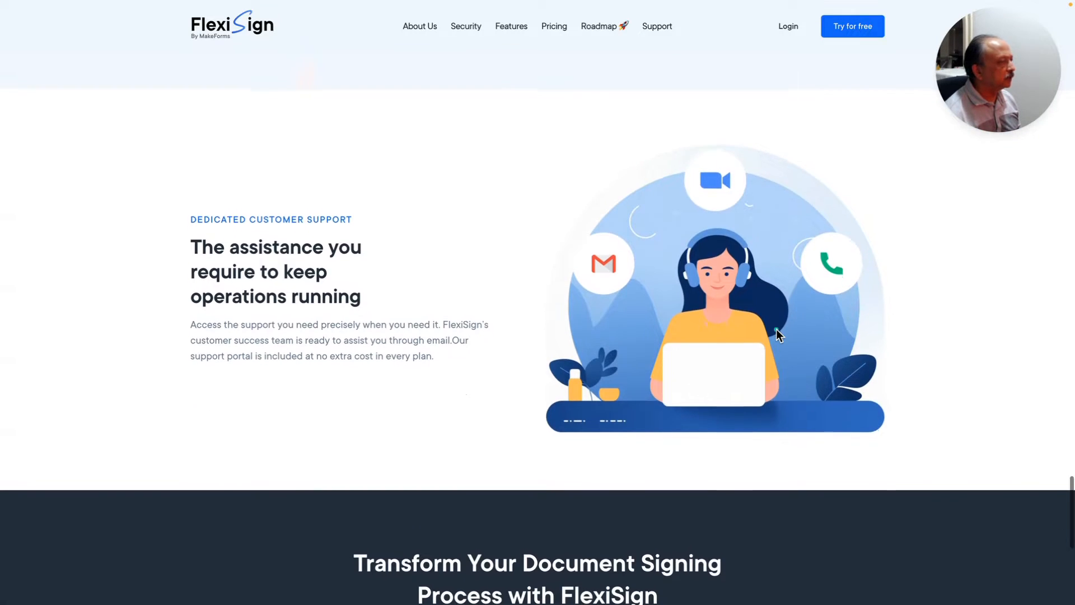
pyautogui.scroll(-1, 776, 329)
pyautogui.scroll(-3, 776, 328)
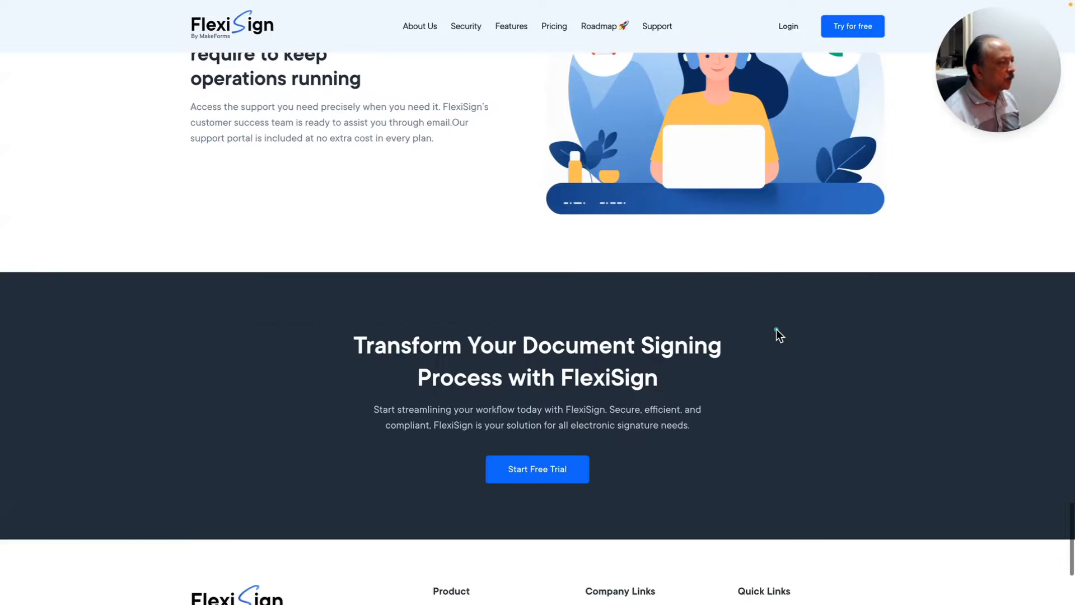
pyautogui.scroll(4, 777, 330)
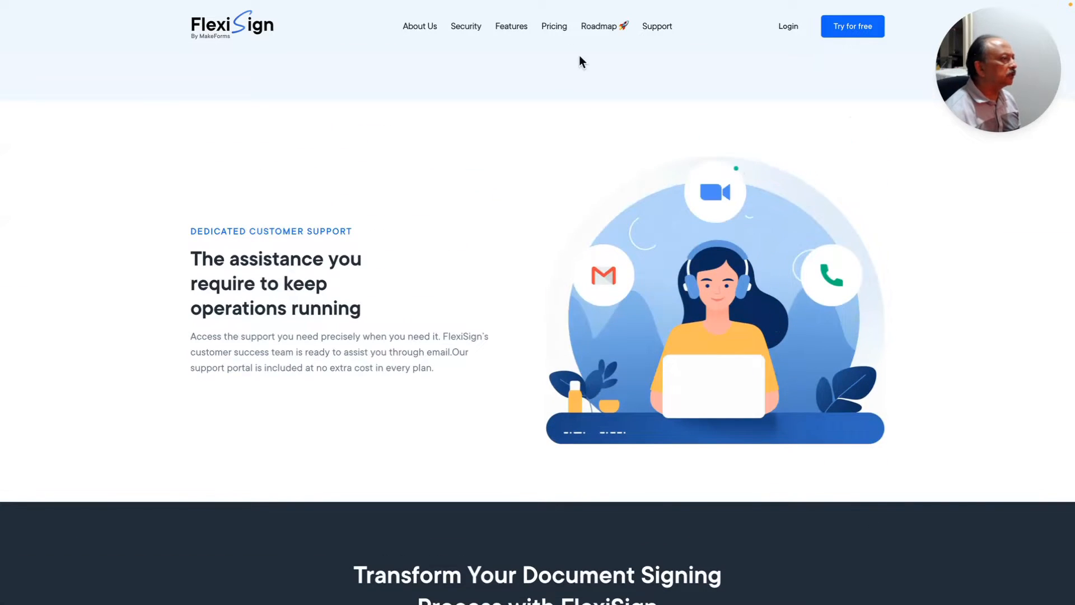
pyautogui.click(553, 28)
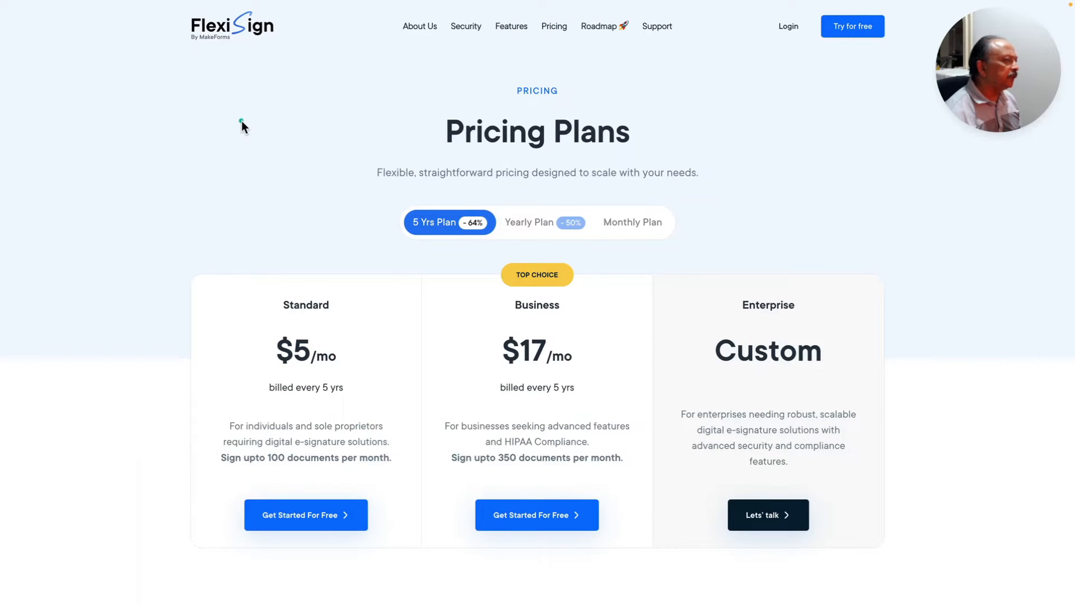
# - Switch pricing to the Yearly Plan, showing Standard at $7/mo and Business at $24/mo
pyautogui.scroll(-1, 241, 120)
pyautogui.scroll(1, 240, 120)
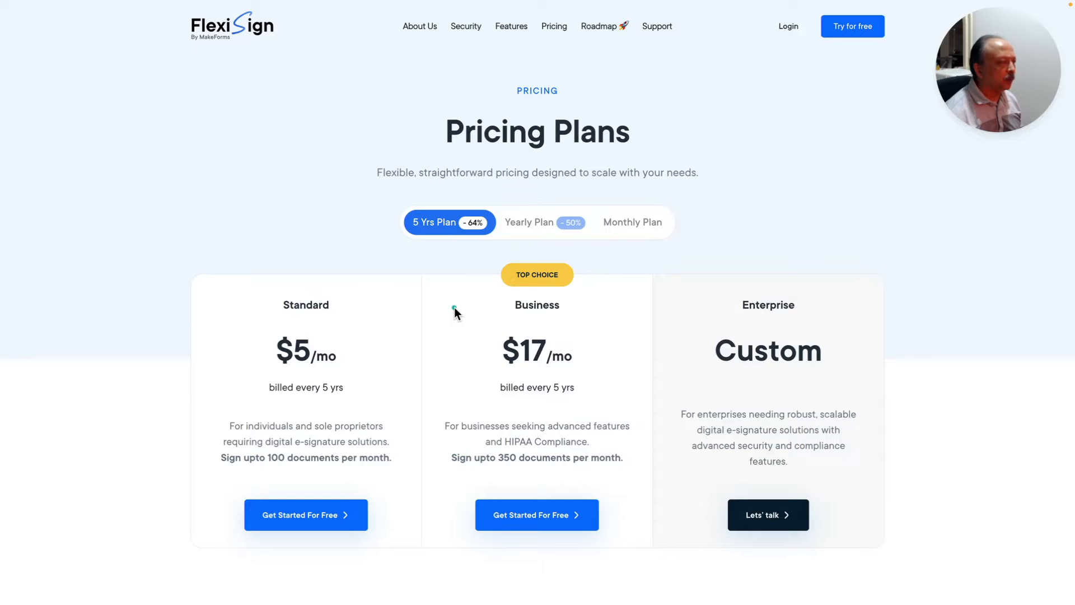
pyautogui.click(529, 224)
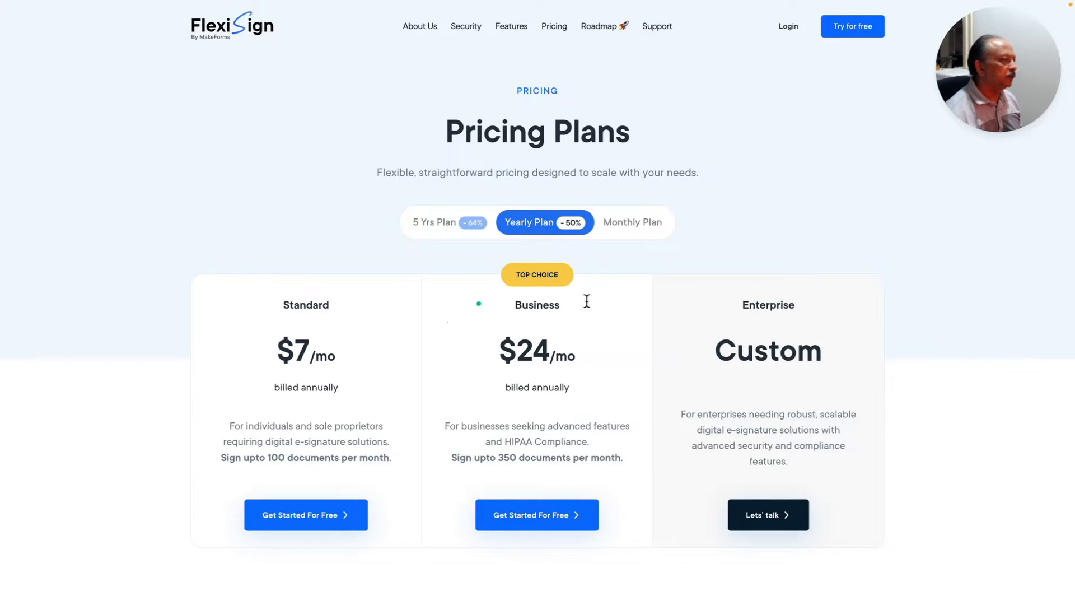
# - Switch pricing to the Monthly Plan, showing $14 and $49 billed monthly
pyautogui.click(635, 231)
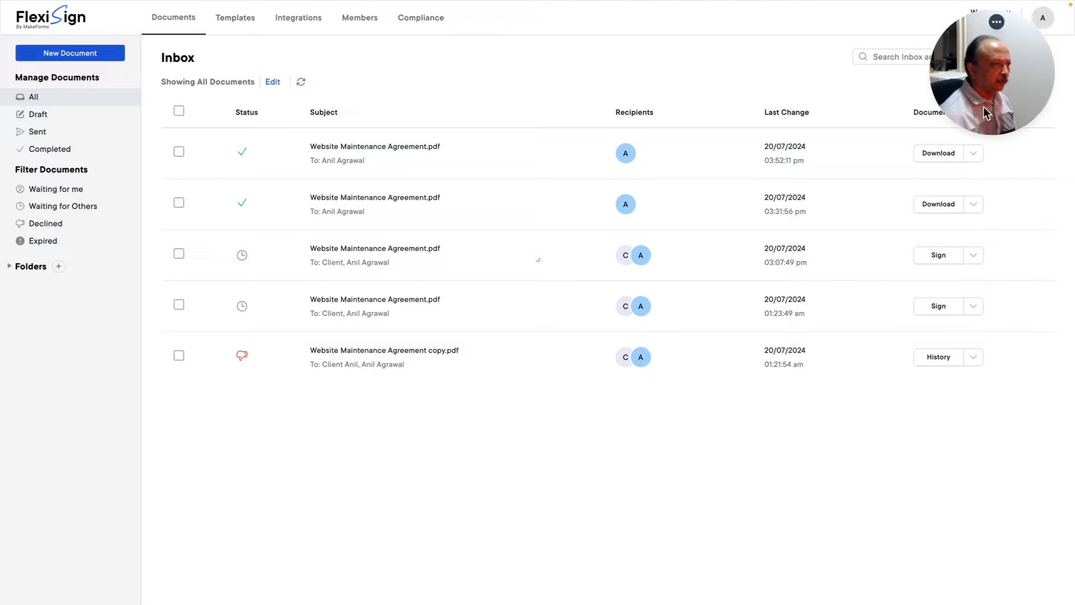
pyautogui.moveTo(379, 352)
pyautogui.mouseDown()
pyautogui.moveTo(210, 447)
pyautogui.moveTo(75, 555)
pyautogui.mouseUp()
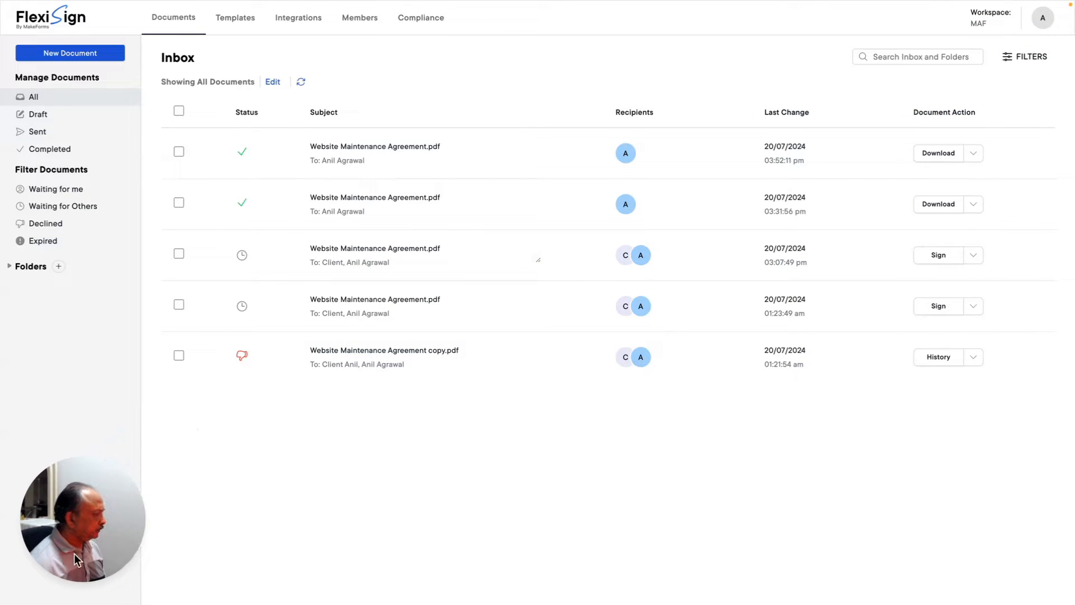
pyautogui.moveTo(145, 500); pyautogui.dragTo(186, 478)
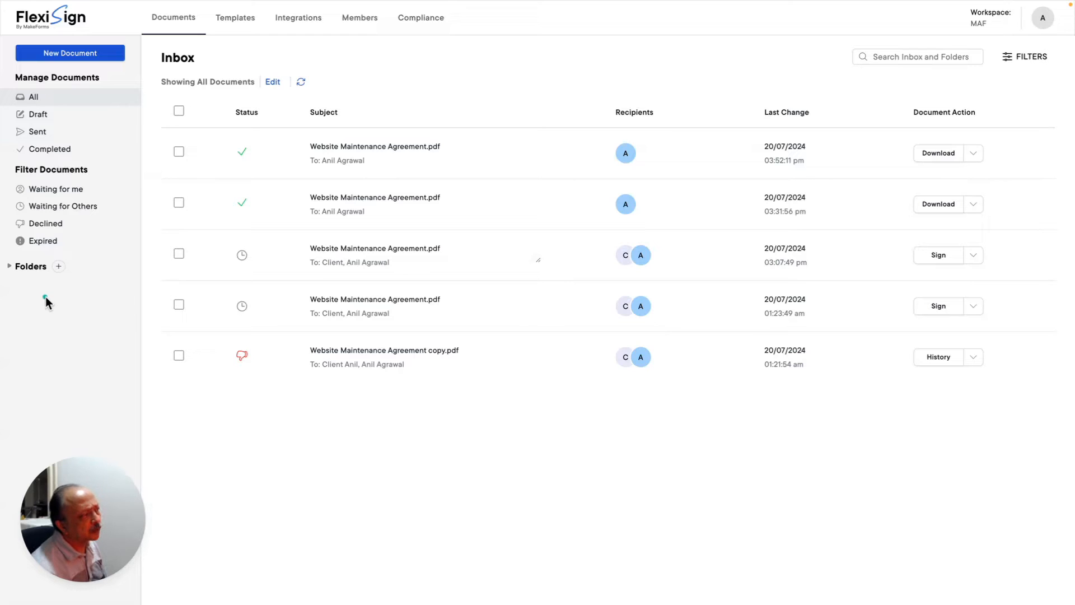
# - Expand Folders in the sidebar to reveal the Test folder
pyautogui.click(10, 267)
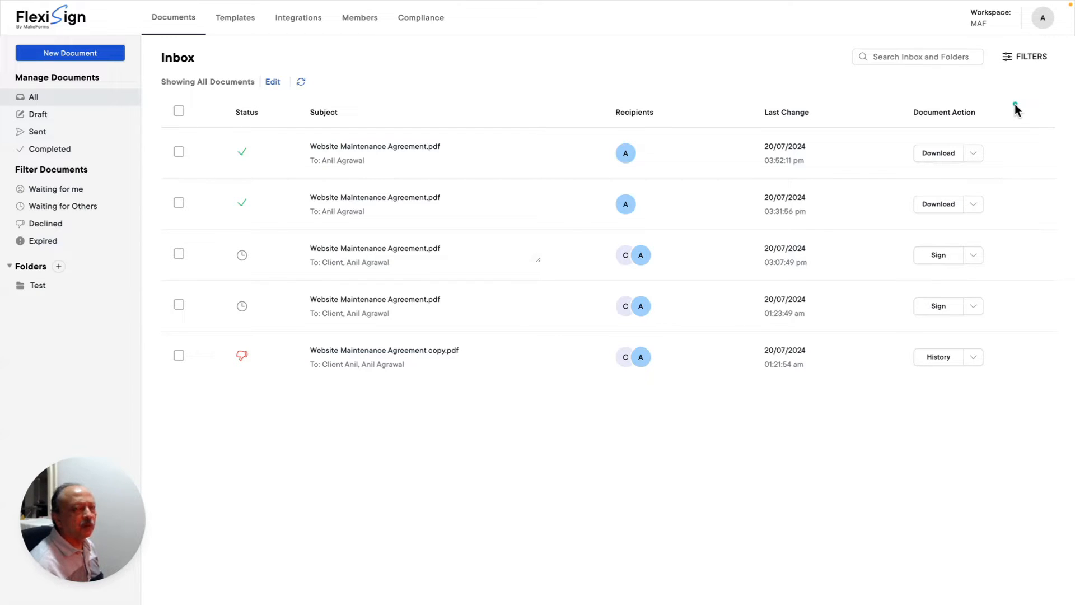
# - Bring up the Workspace MAF account menu showing the TierThree plan at 5/unlimited documents
pyautogui.click(992, 25)
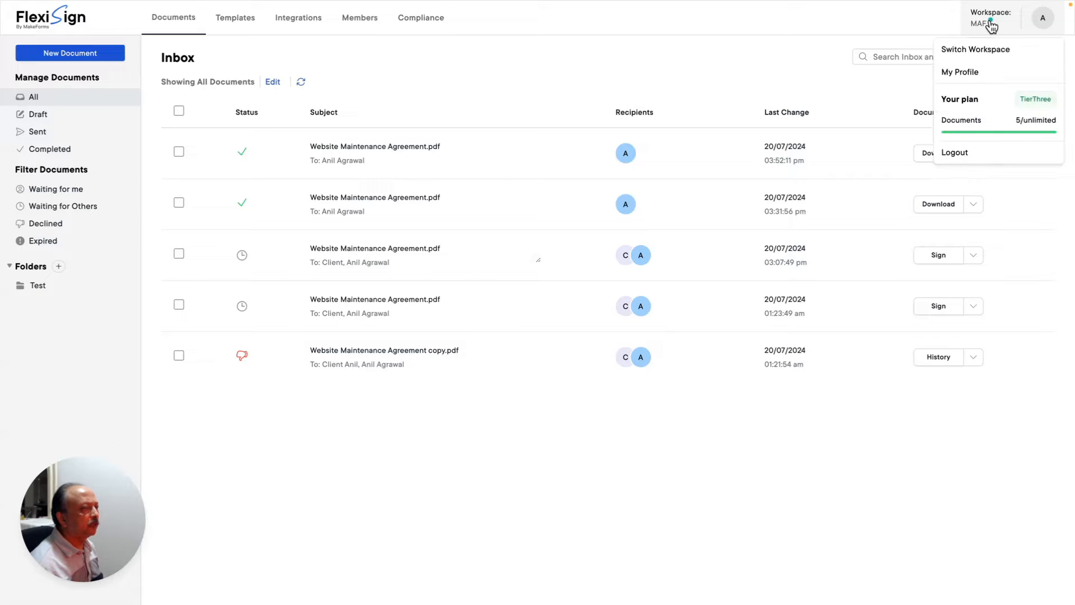
pyautogui.click(954, 16)
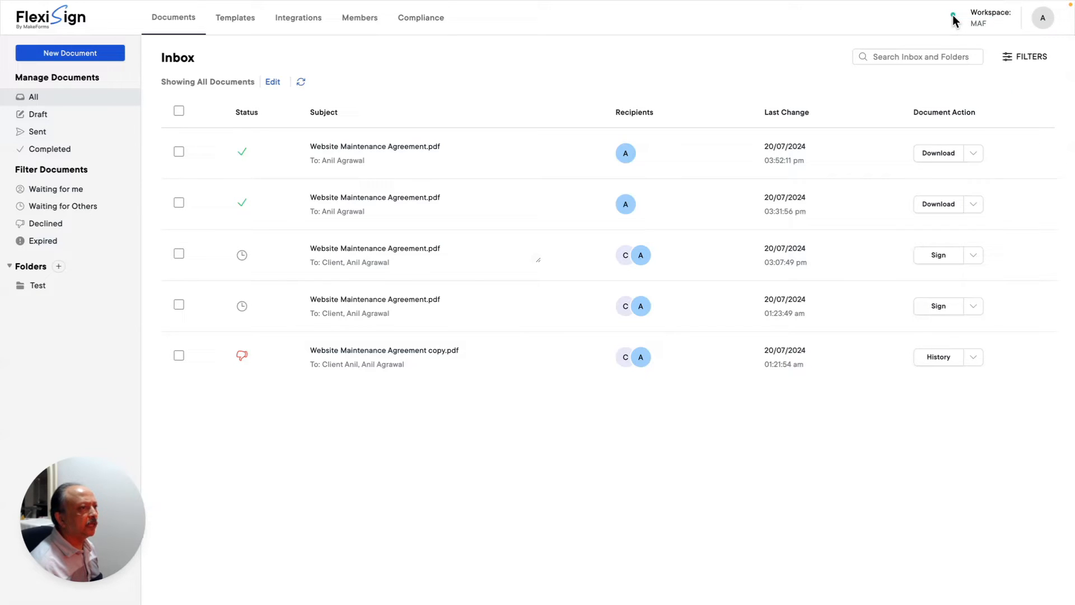
pyautogui.click(994, 28)
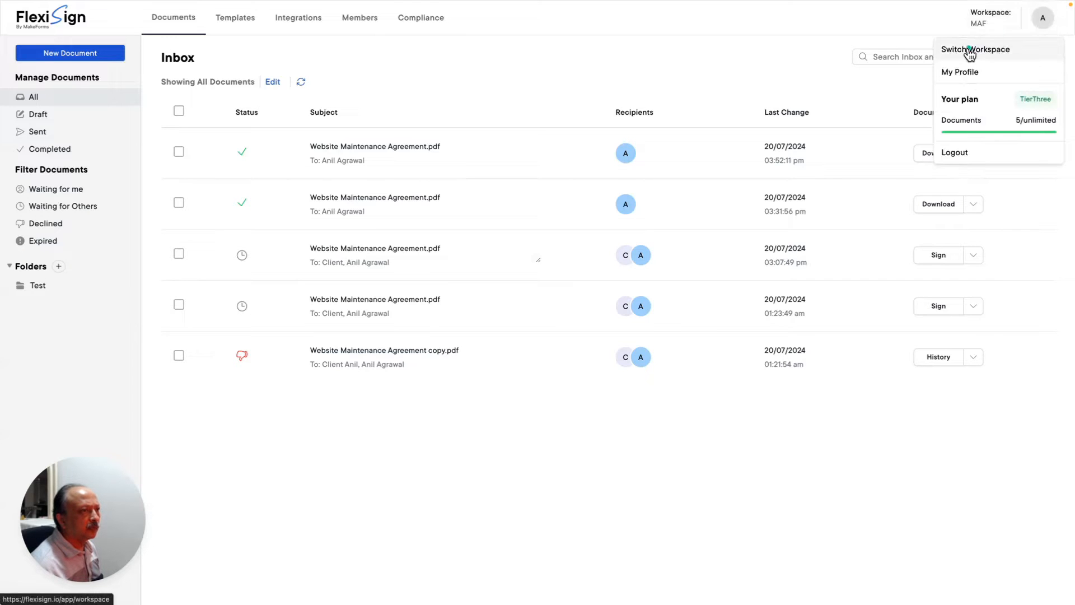
# - View My Workspaces with MAF marked active, then go back to the Documents inbox
pyautogui.click(969, 49)
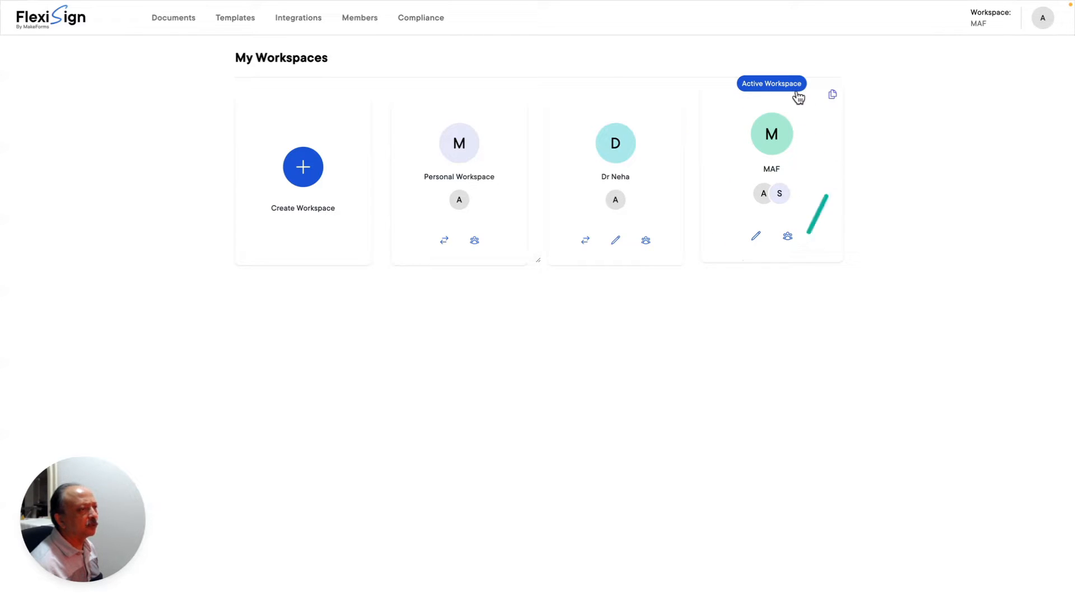
pyautogui.click(771, 137)
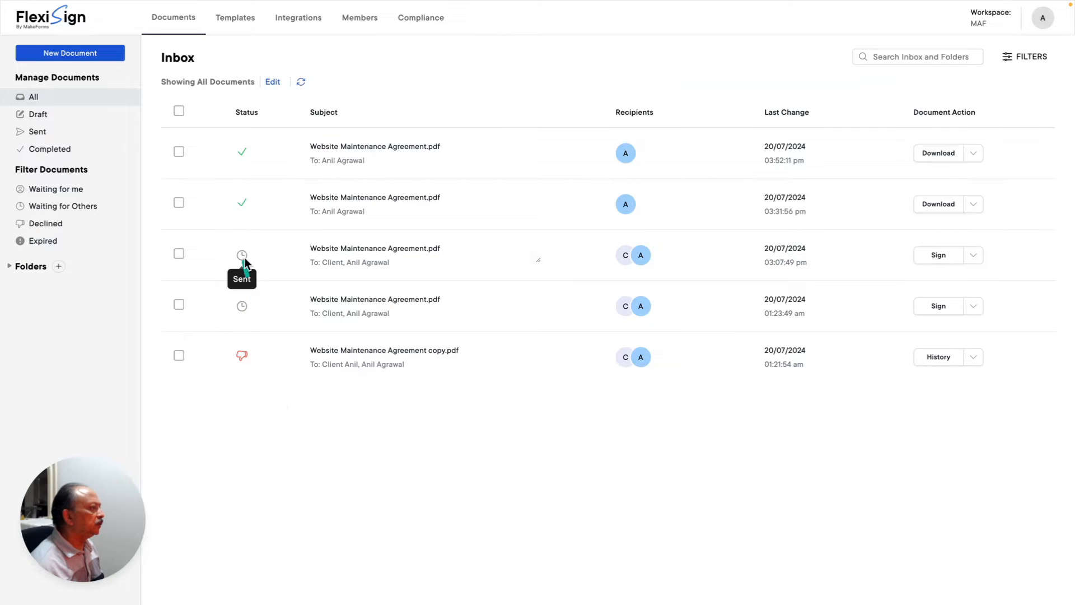
pyautogui.click(370, 300)
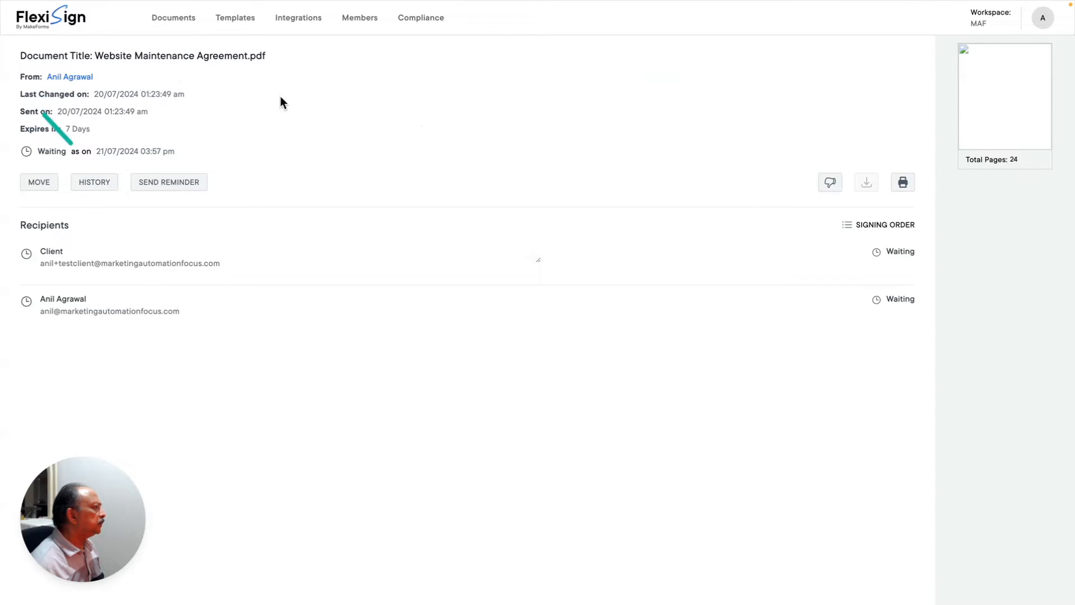
pyautogui.click(171, 20)
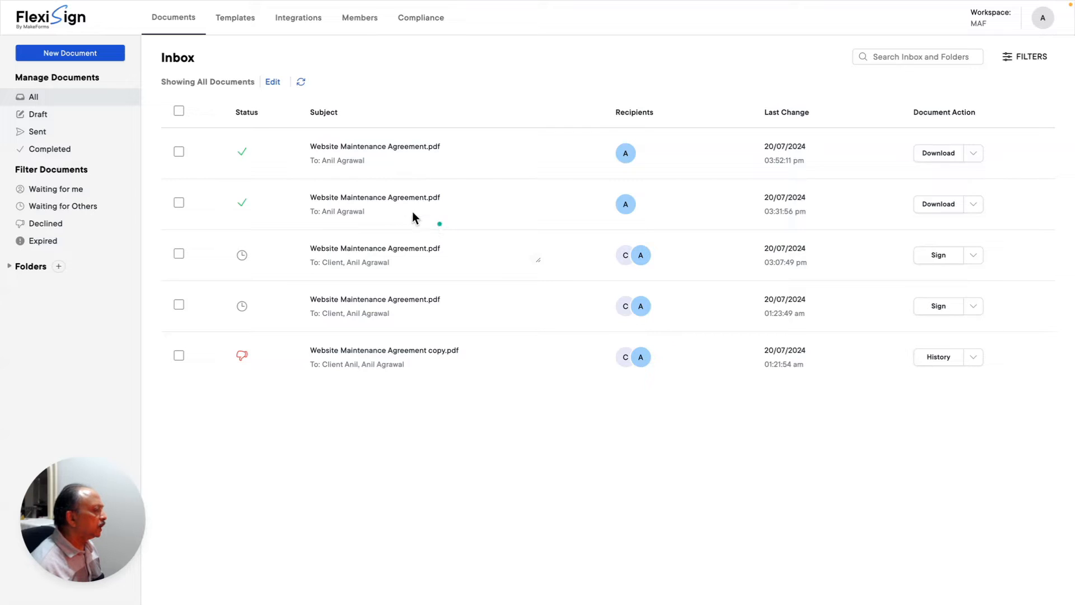
pyautogui.click(353, 200)
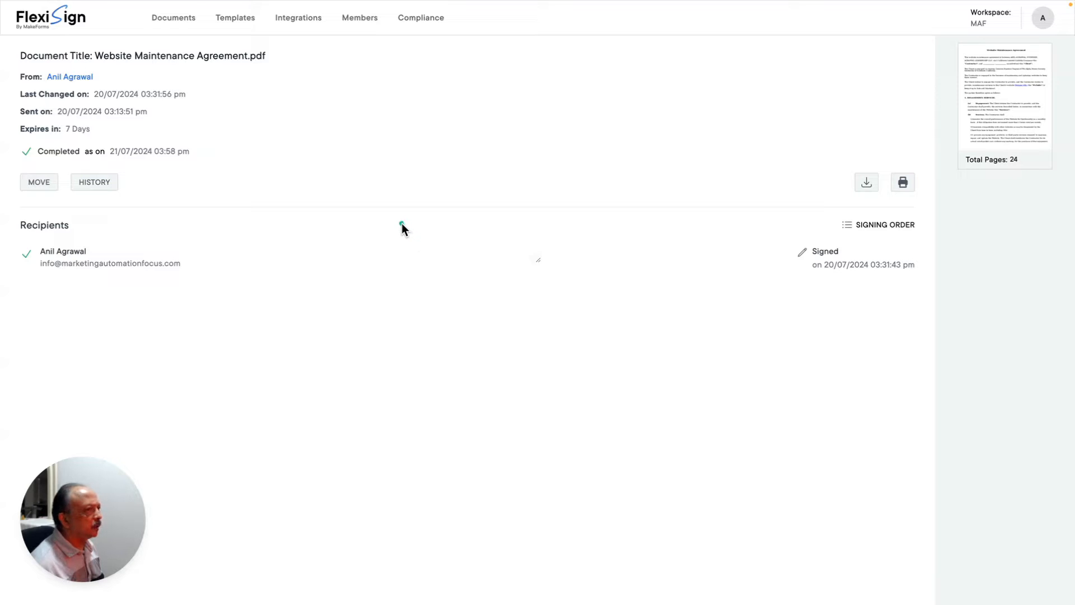
pyautogui.click(175, 23)
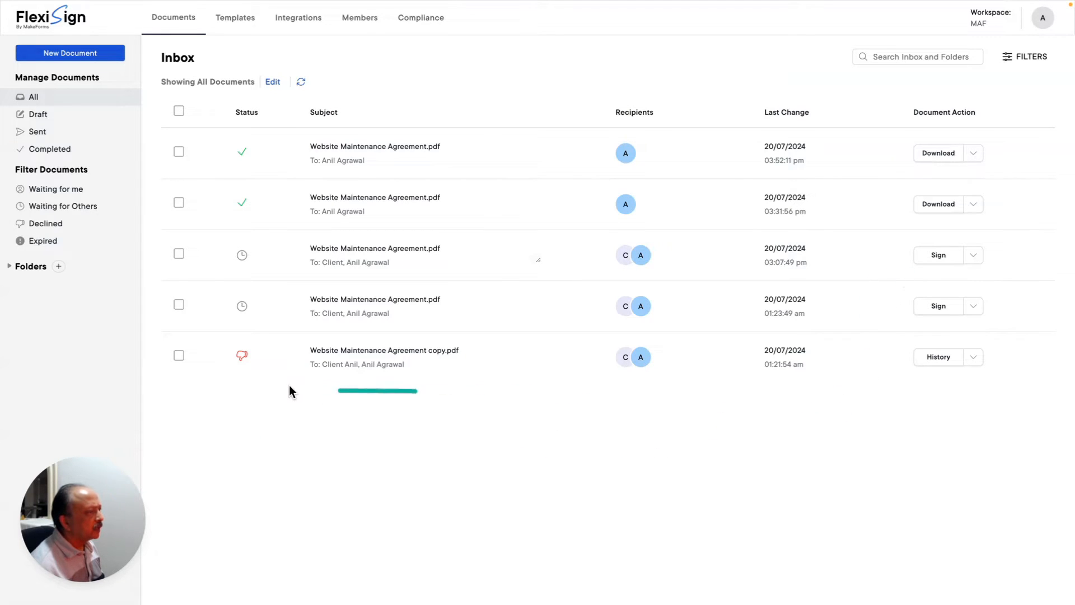
# - Check the extra actions of the declined and pending copies, ending on the second completed agreement's Move to and History
pyautogui.click(975, 358)
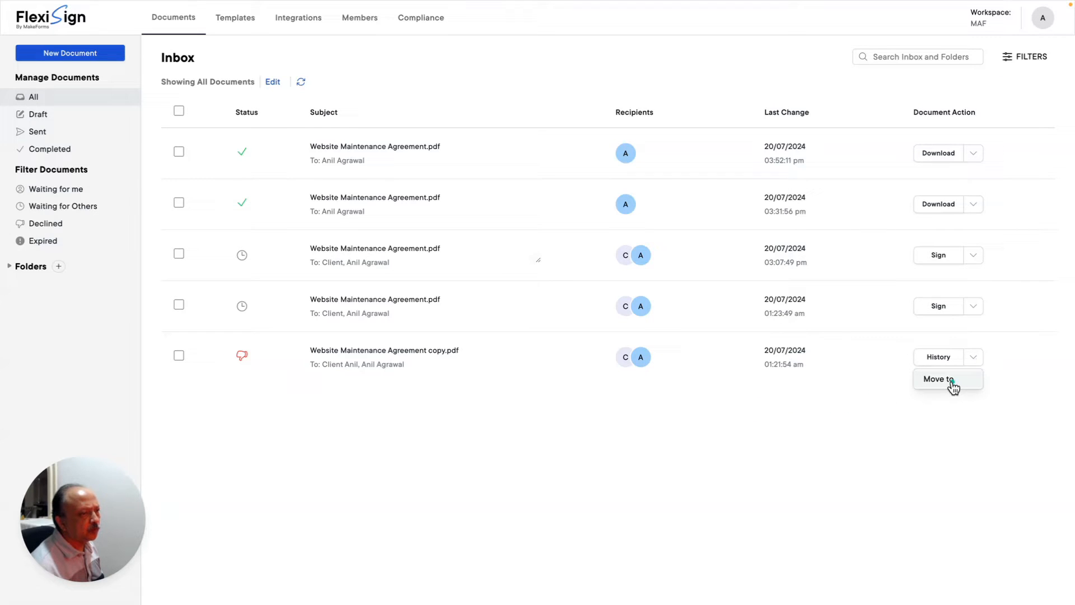
pyautogui.click(1036, 364)
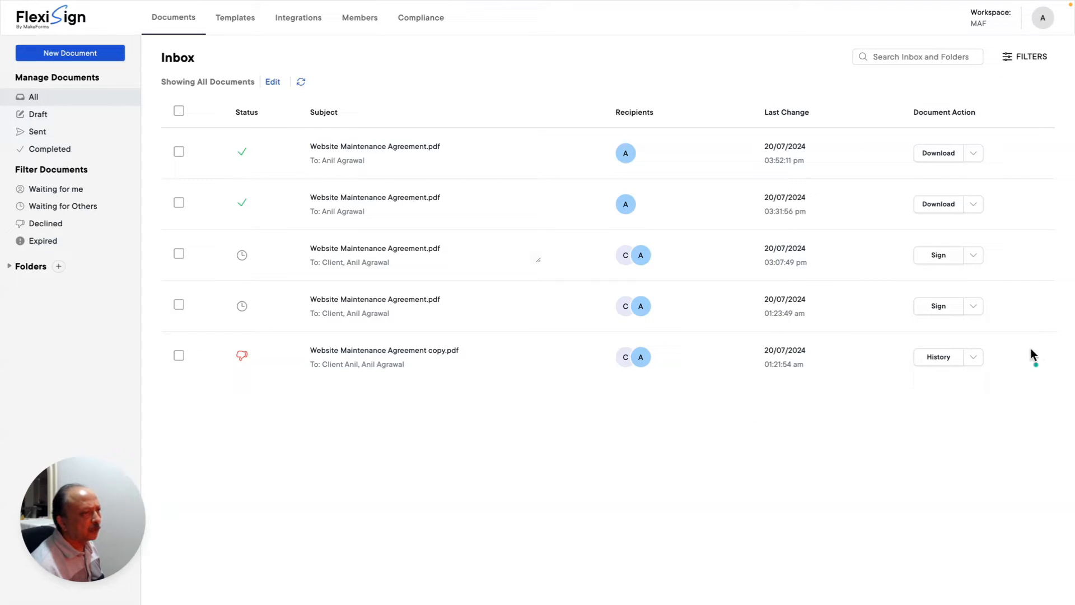
pyautogui.click(975, 307)
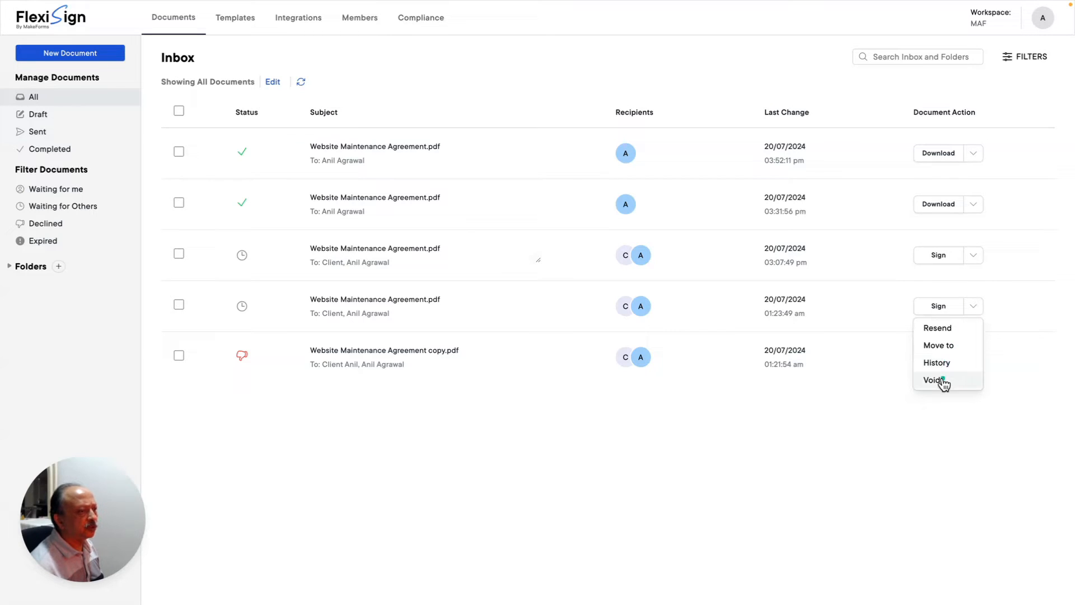
pyautogui.click(837, 401)
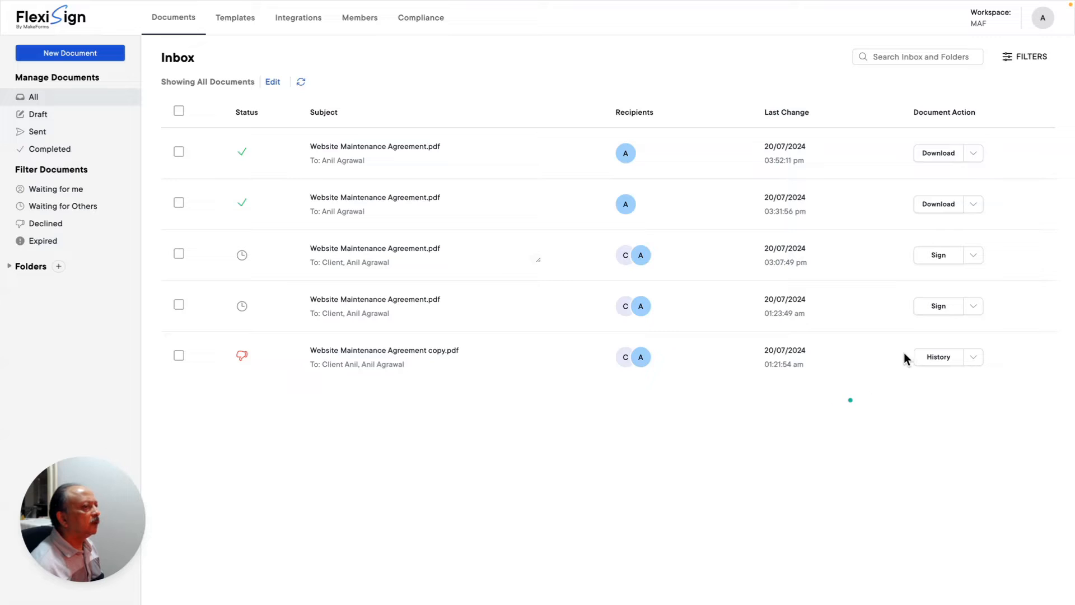
pyautogui.click(974, 205)
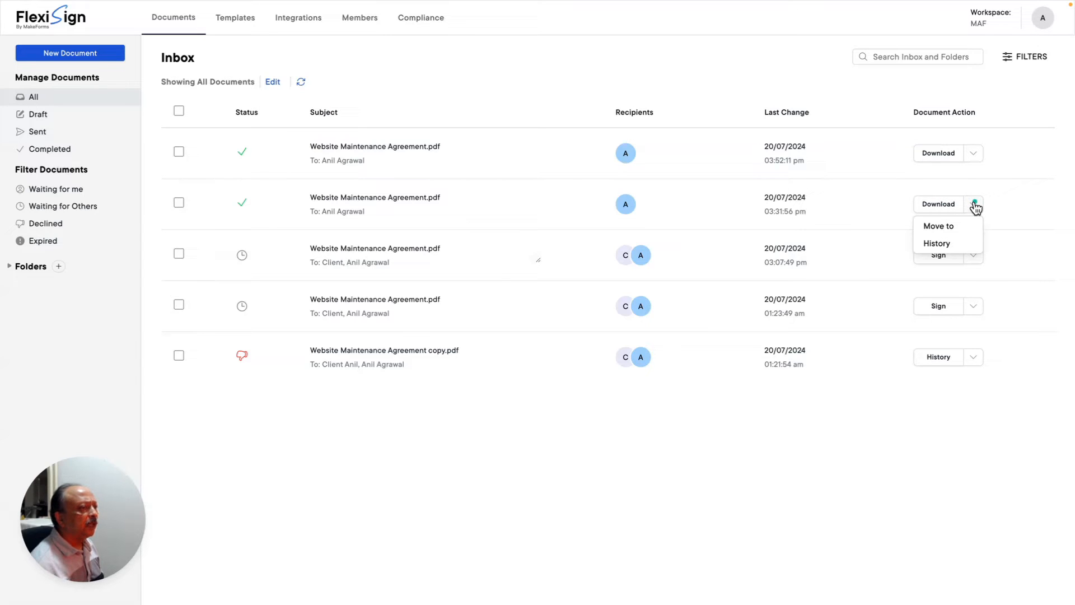
pyautogui.click(954, 241)
pyautogui.click(932, 205)
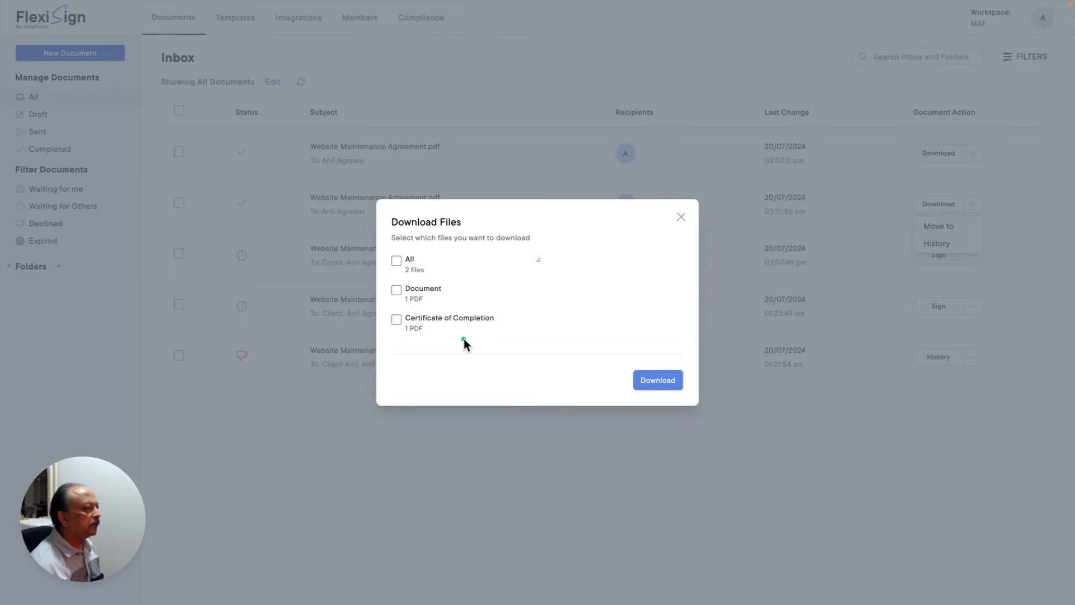
pyautogui.click(681, 218)
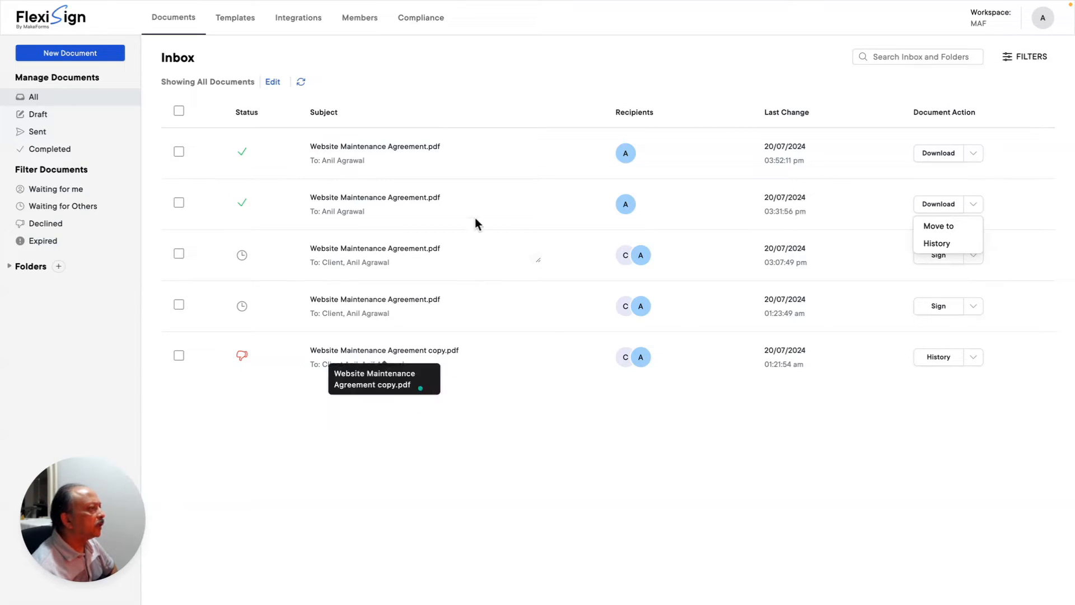
pyautogui.click(1029, 59)
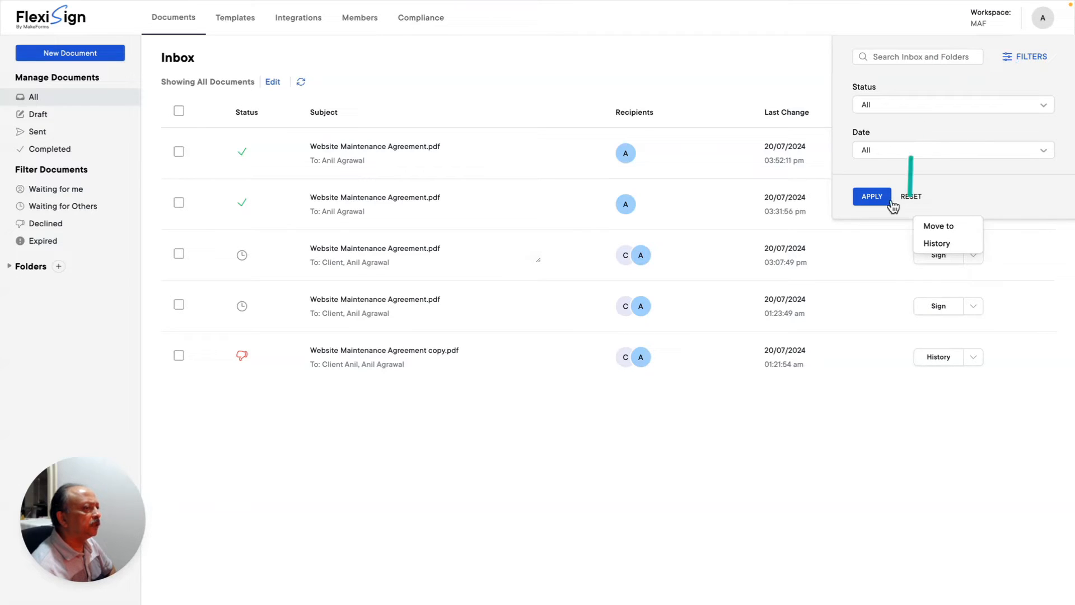
pyautogui.click(1025, 61)
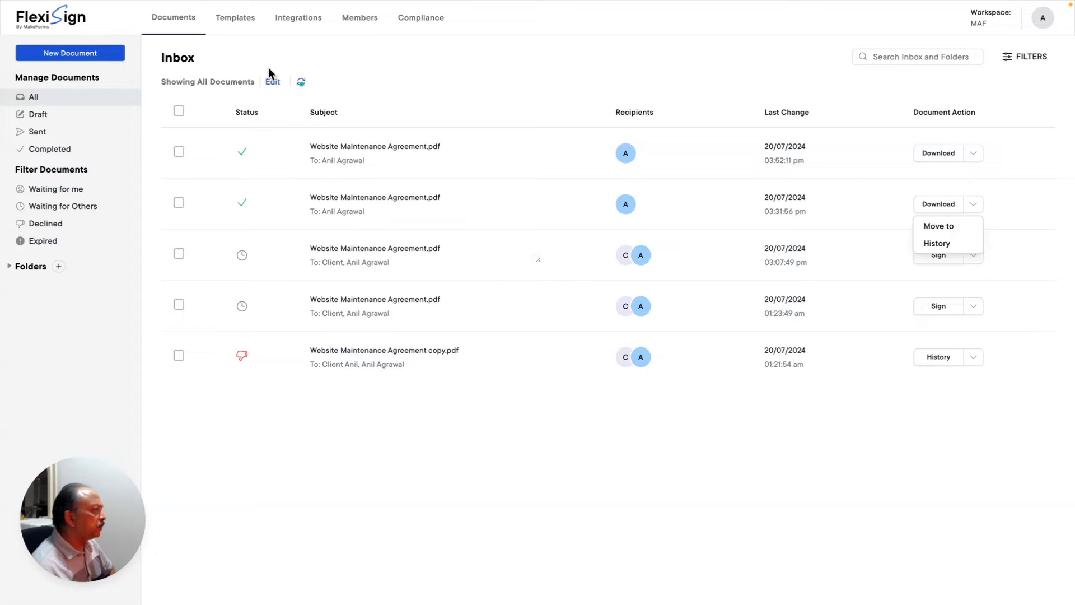
pyautogui.click(189, 58)
pyautogui.click(189, 31)
pyautogui.click(301, 80)
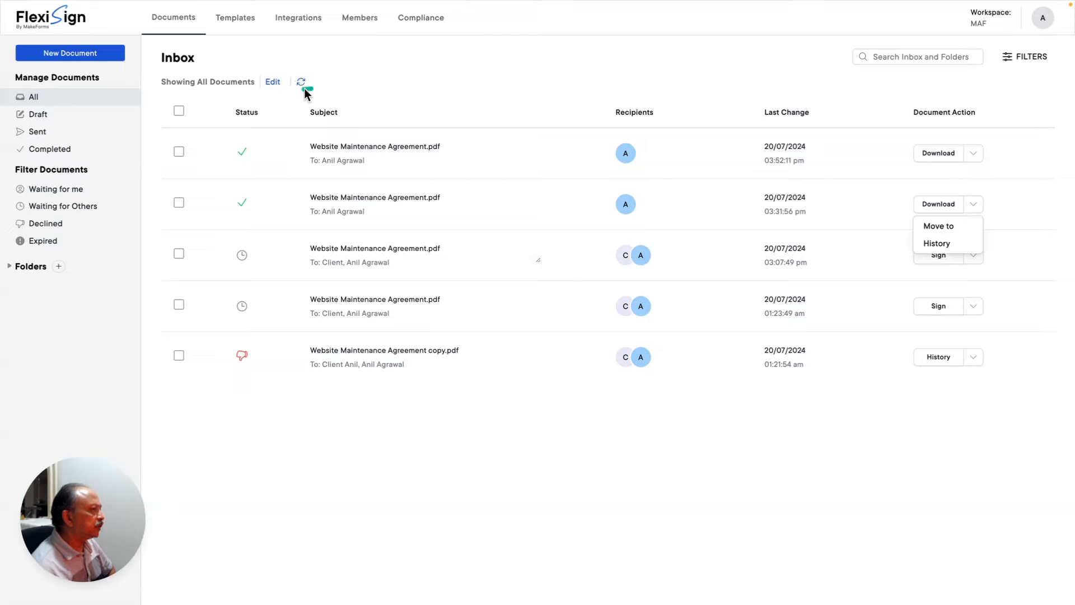
# - Glance at the inbox filters, then tick the first completed agreement to reveal the MOVE option
pyautogui.click(272, 84)
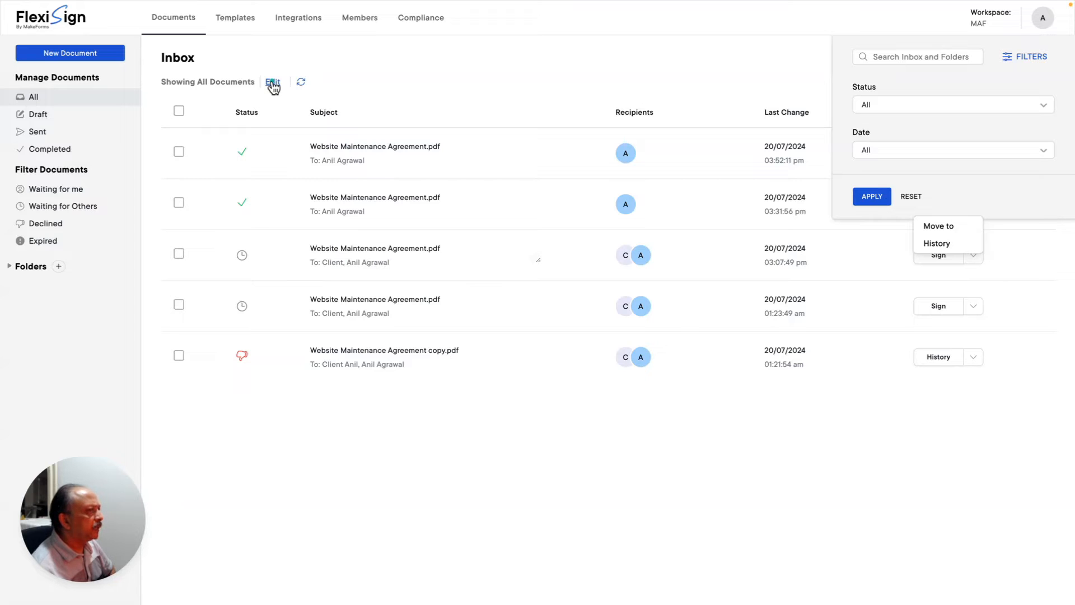
pyautogui.click(1006, 59)
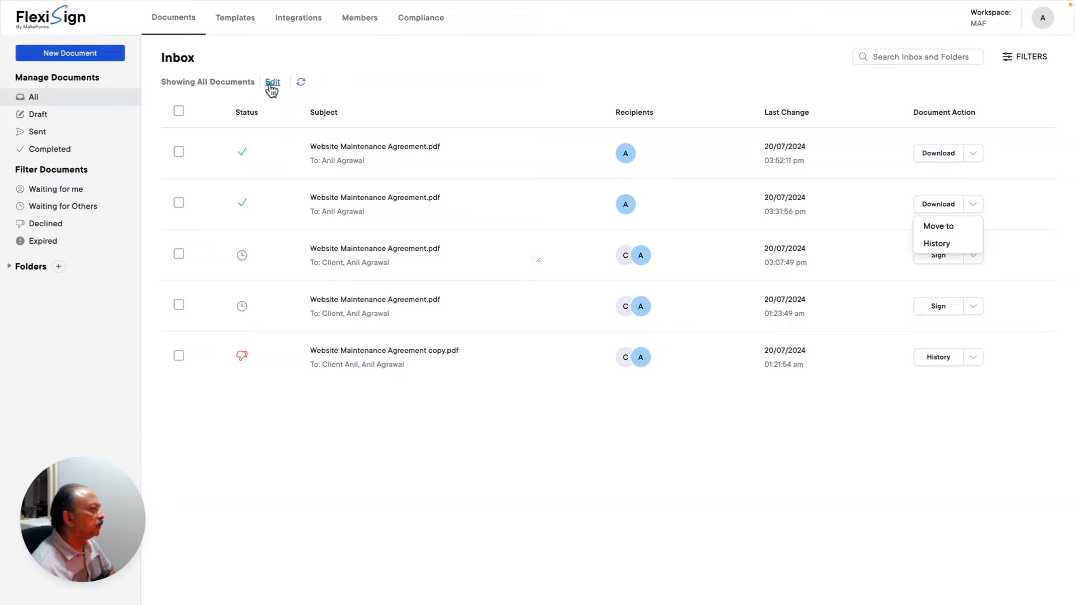
pyautogui.click(179, 151)
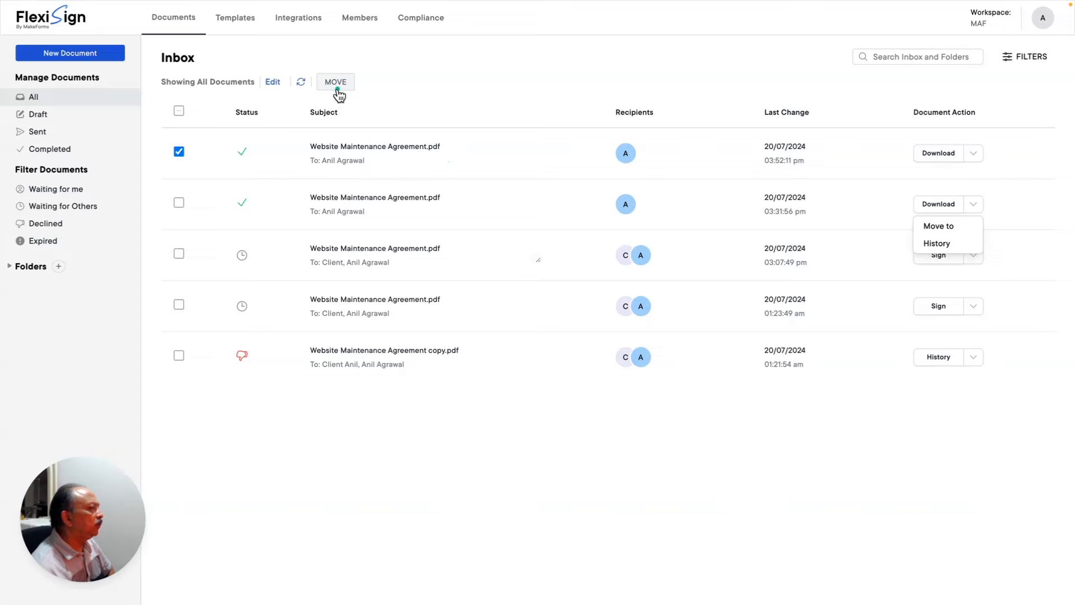
# - Open and close the extra-actions menus for the second and first completed agreements
pyautogui.click(870, 197)
pyautogui.click(974, 205)
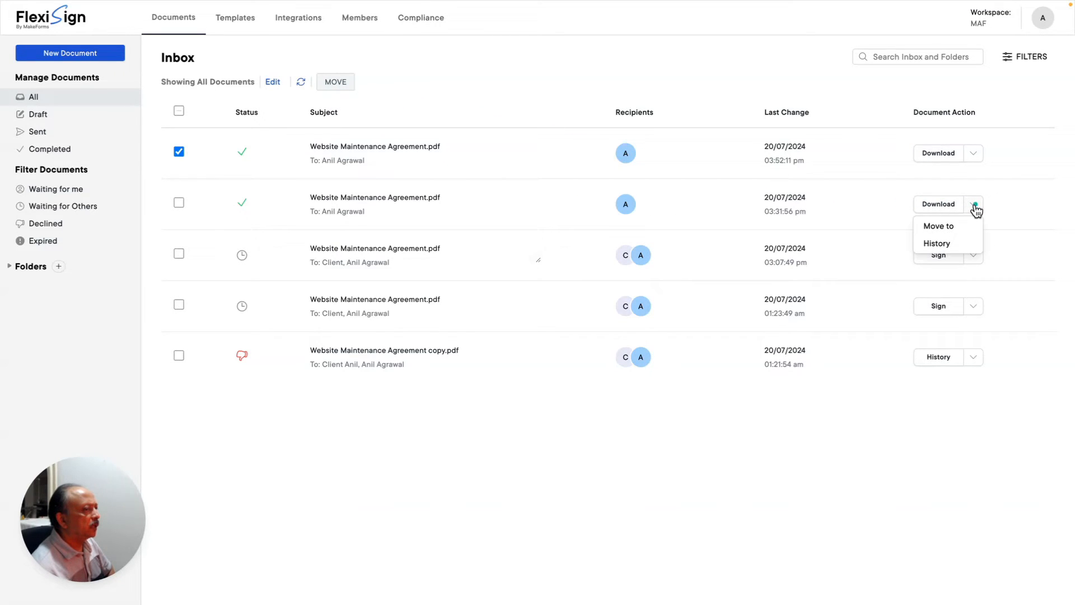
pyautogui.click(975, 207)
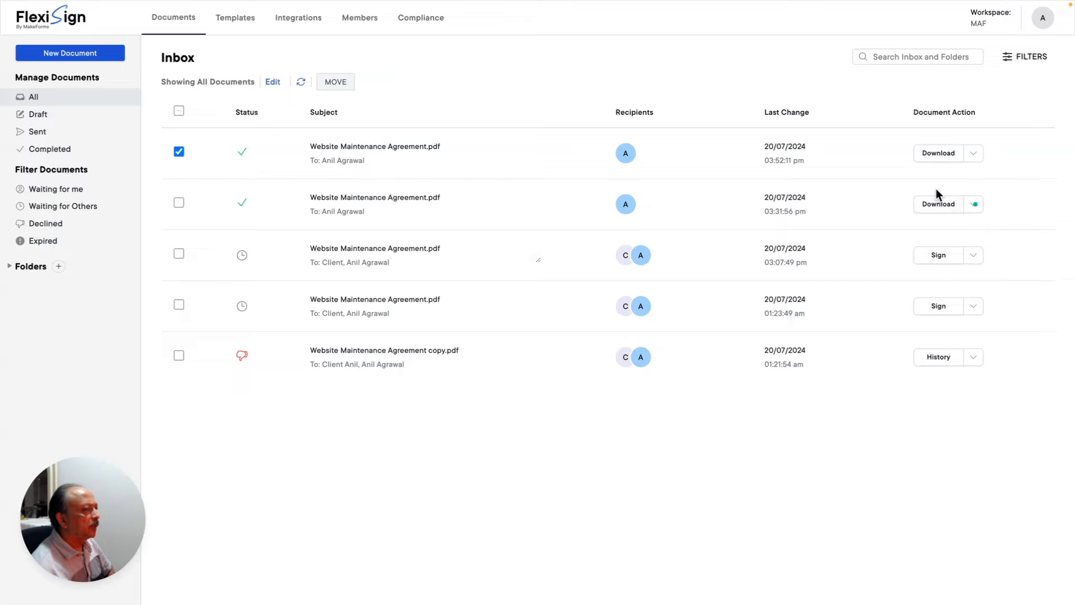
pyautogui.click(974, 154)
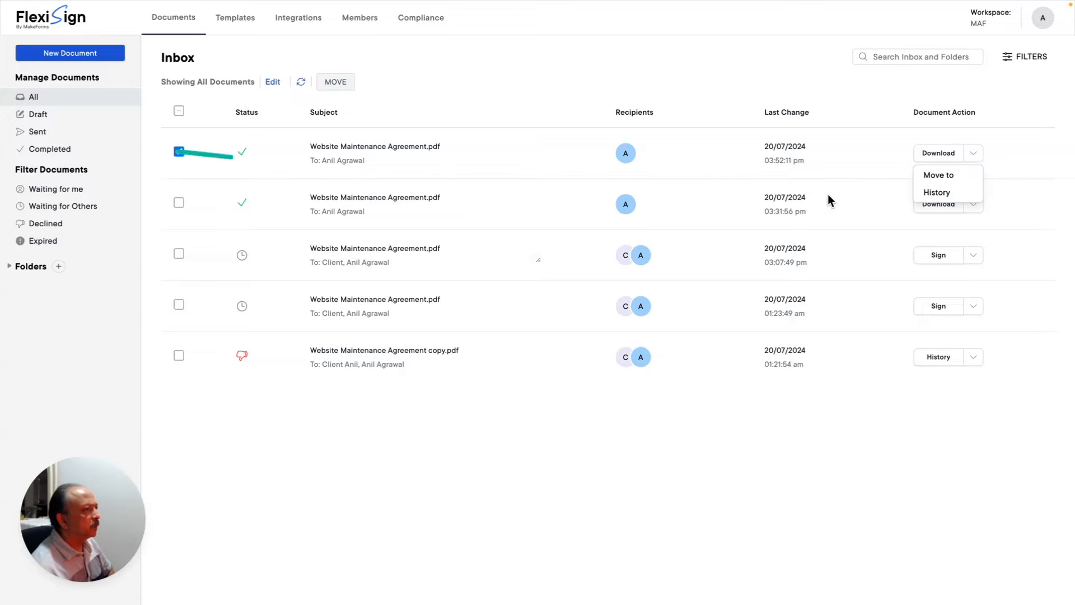
pyautogui.click(859, 152)
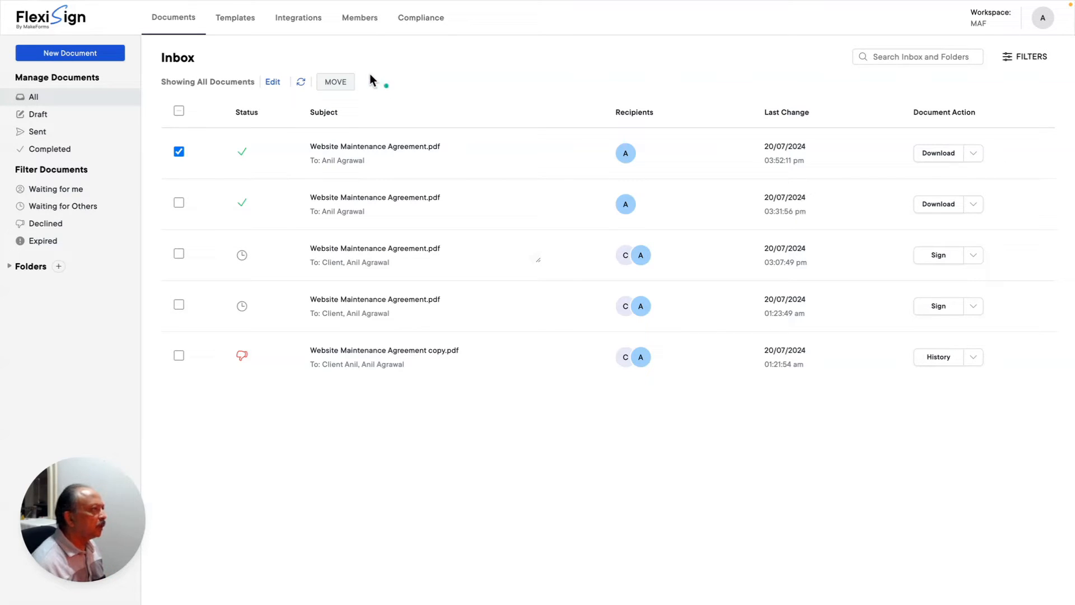
# - On the Templates page, choose Edit for the Website Maintenance Agreement template
pyautogui.click(232, 23)
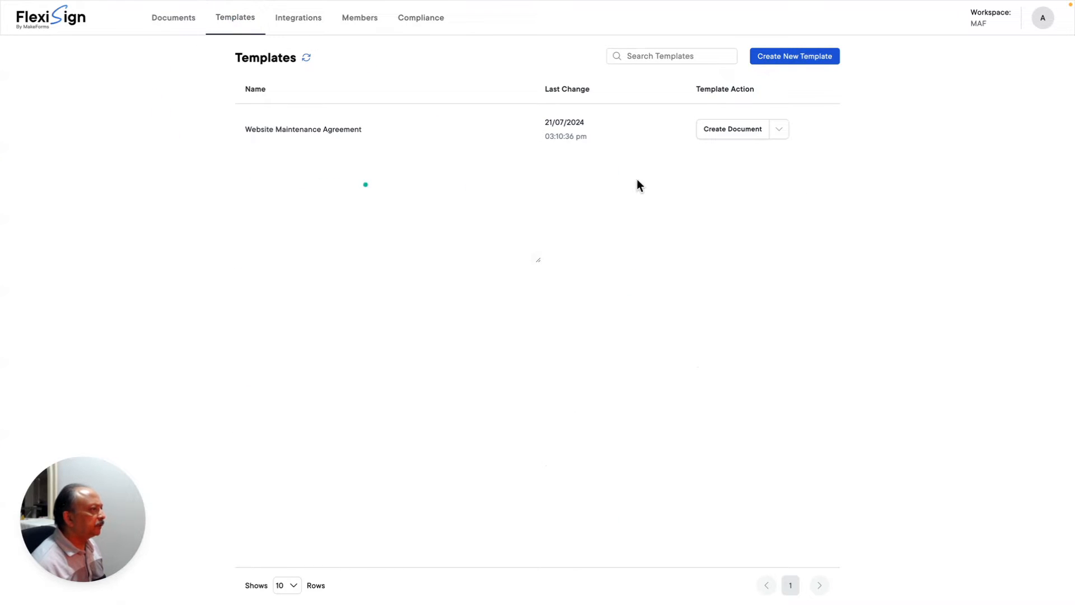
pyautogui.click(780, 132)
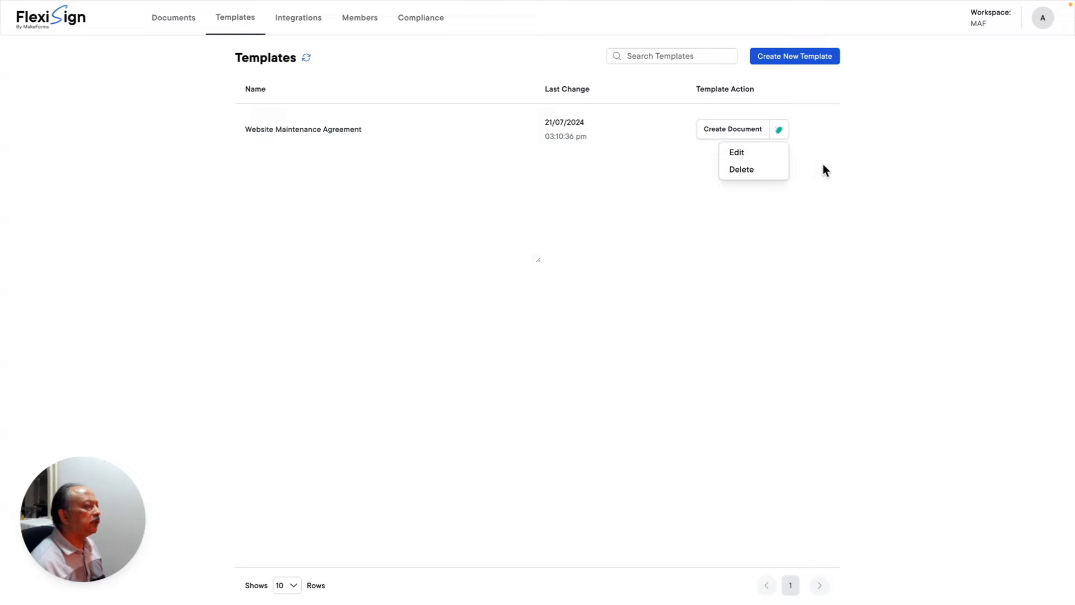
pyautogui.click(737, 155)
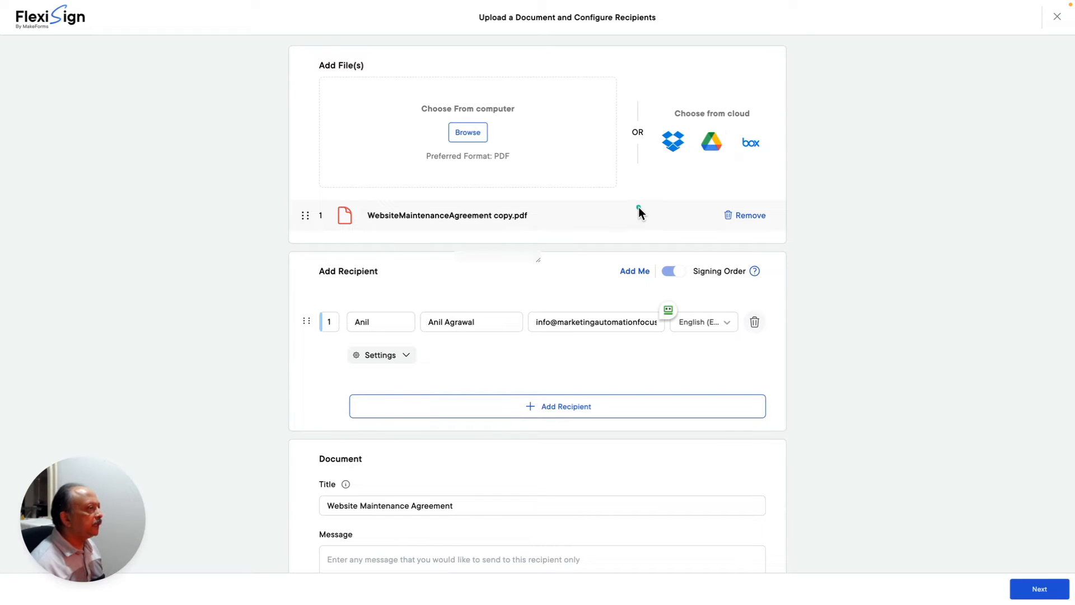
pyautogui.scroll(-3, 640, 213)
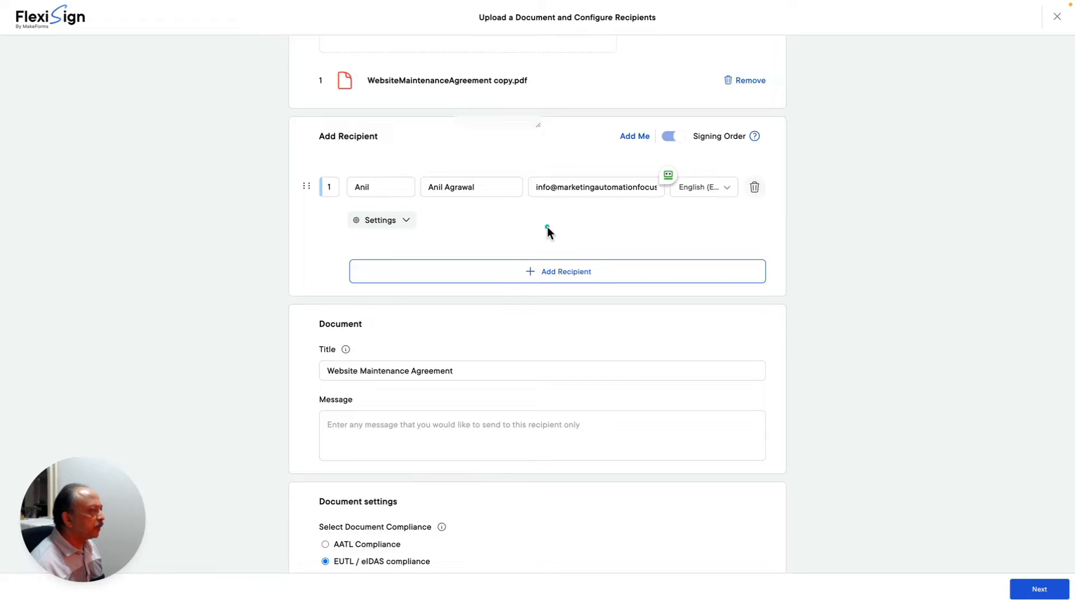
pyautogui.scroll(-1, 548, 231)
pyautogui.scroll(-2, 520, 289)
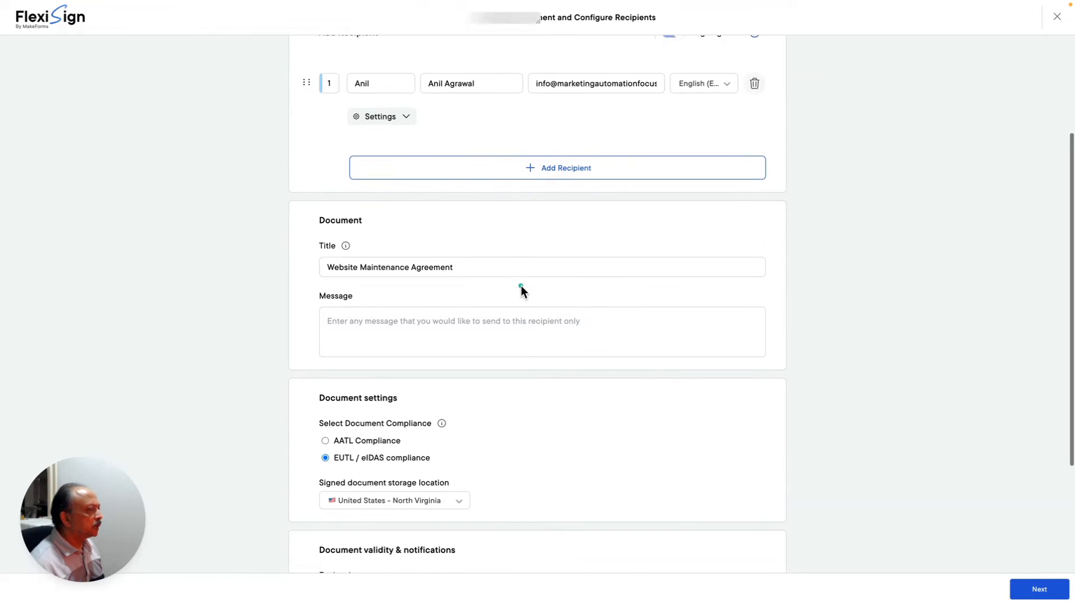
pyautogui.scroll(-4, 521, 286)
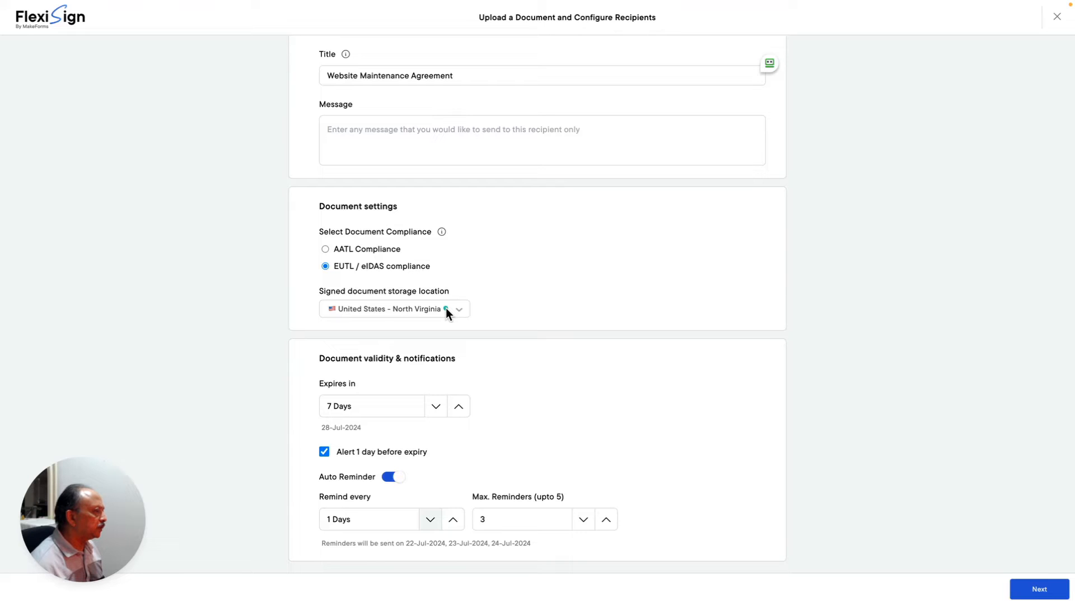
pyautogui.scroll(-1, 445, 308)
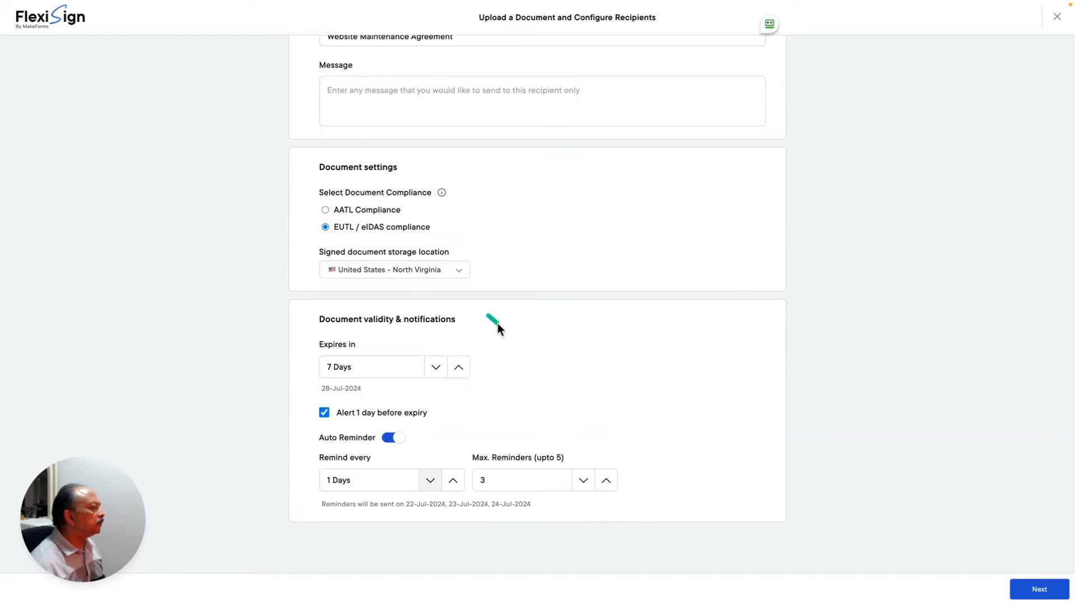
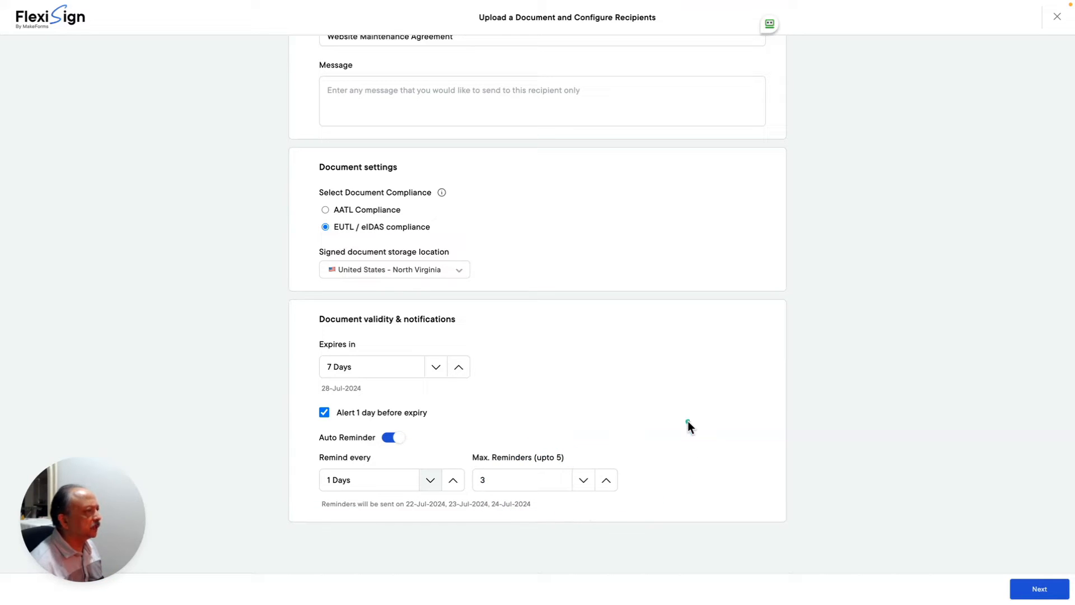
# - Check the storage region list twice, keeping North Virginia selected
pyautogui.scroll(1, 688, 422)
pyautogui.scroll(1, 687, 426)
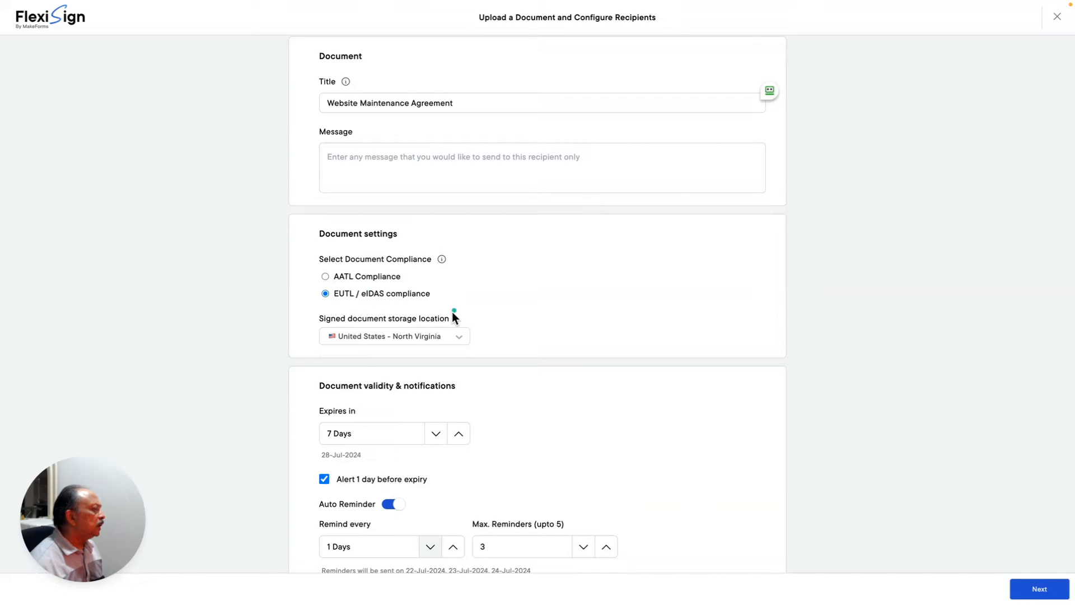
pyautogui.click(412, 332)
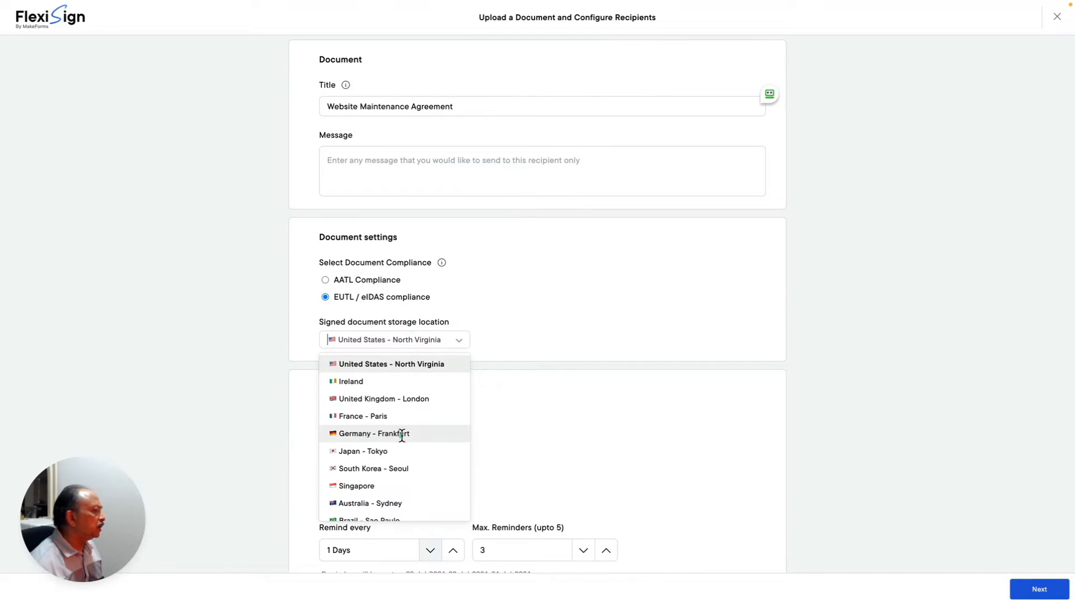
pyautogui.click(532, 336)
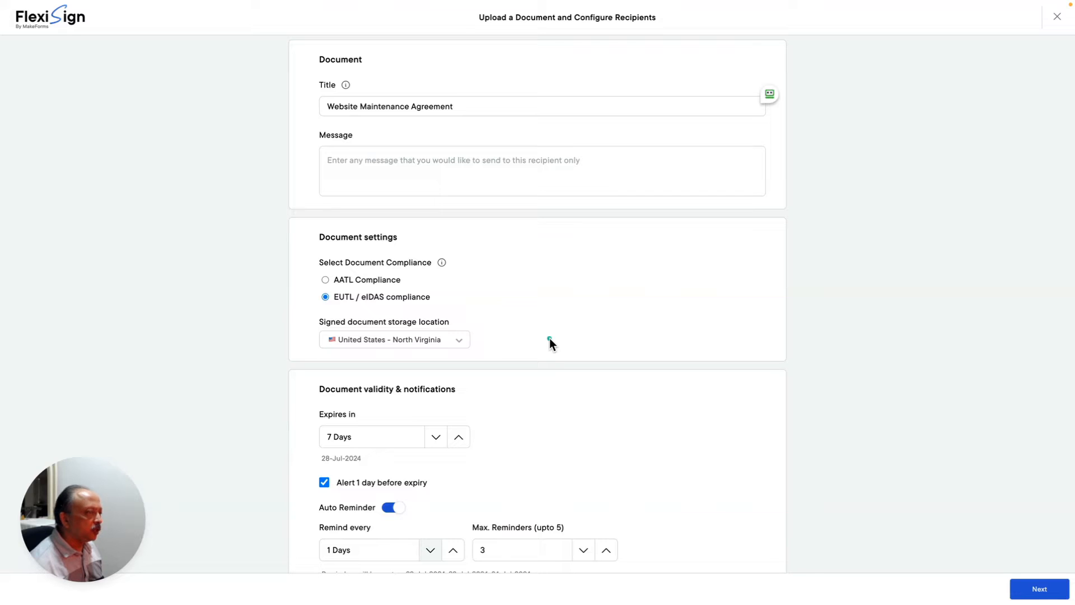
pyautogui.click(451, 340)
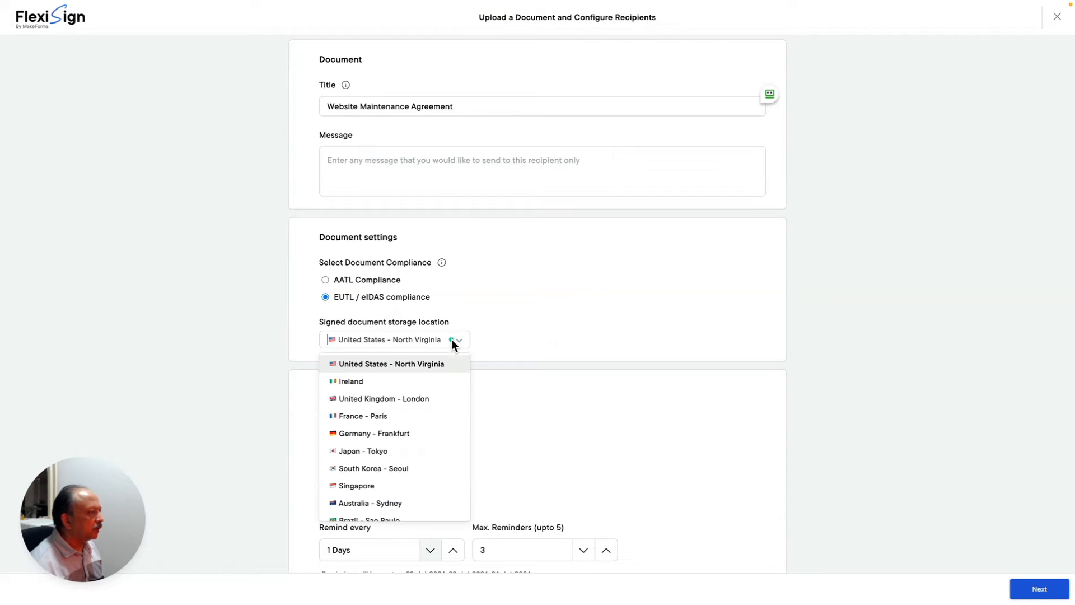
pyautogui.click(595, 342)
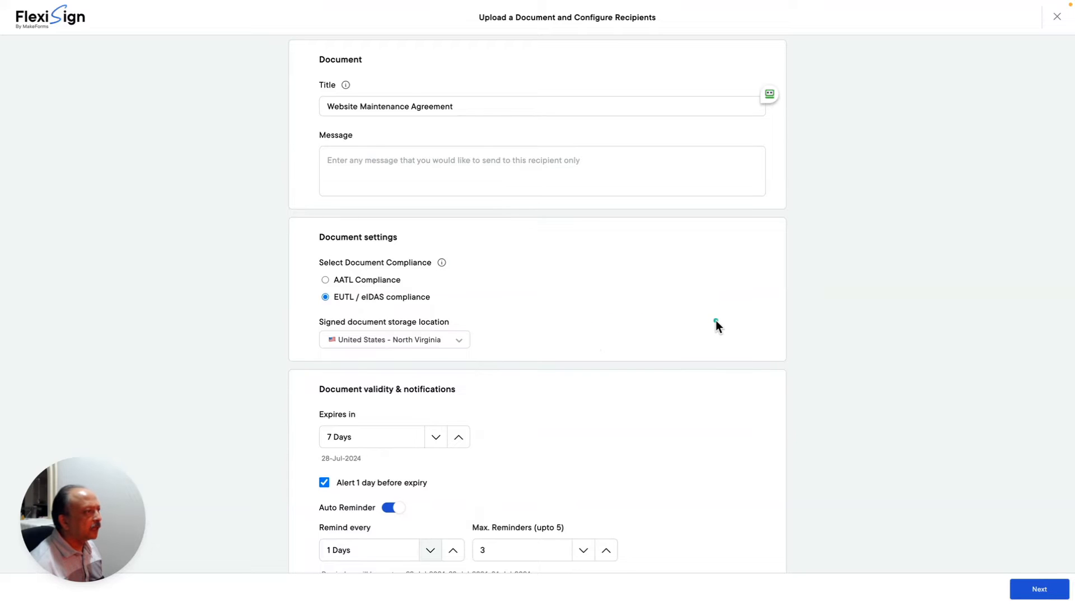
# - Continue from the upload setup to the agreement's field-placement editor
pyautogui.scroll(4, 716, 320)
pyautogui.scroll(3, 715, 320)
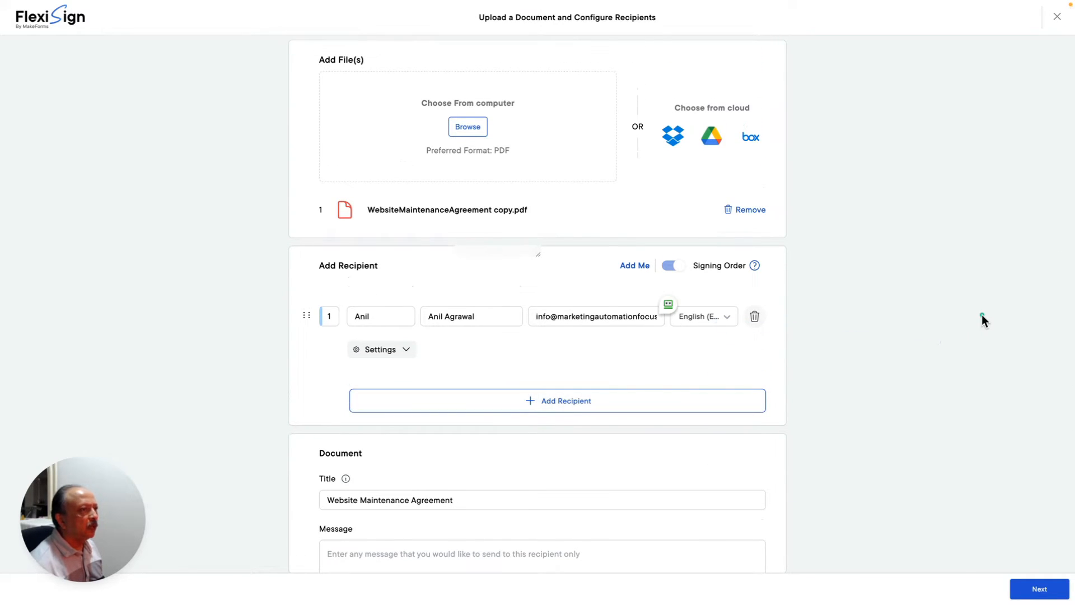
pyautogui.scroll(1, 982, 315)
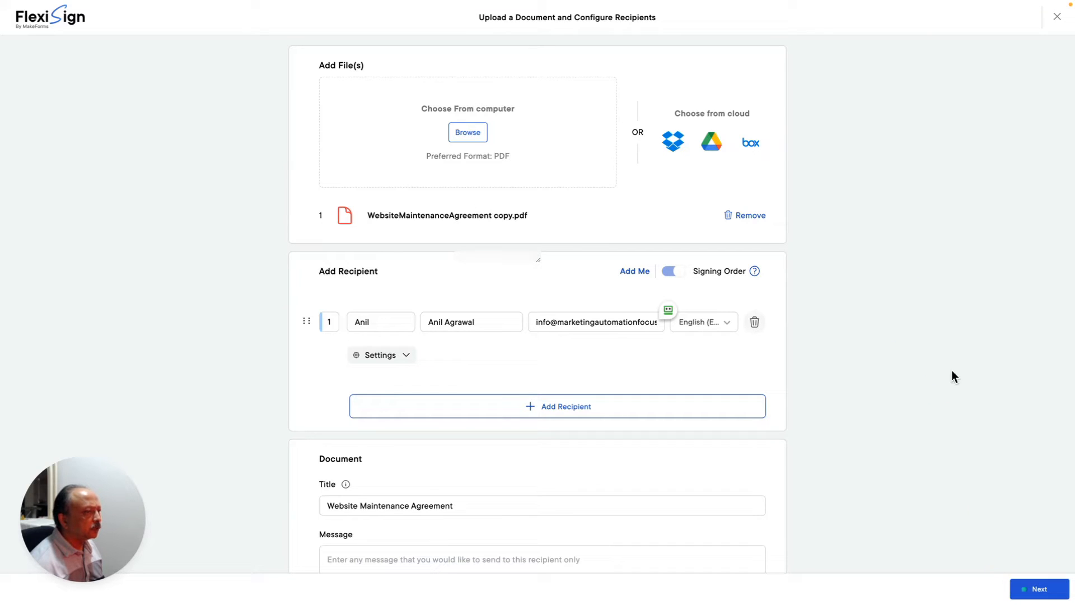
pyautogui.click(1036, 588)
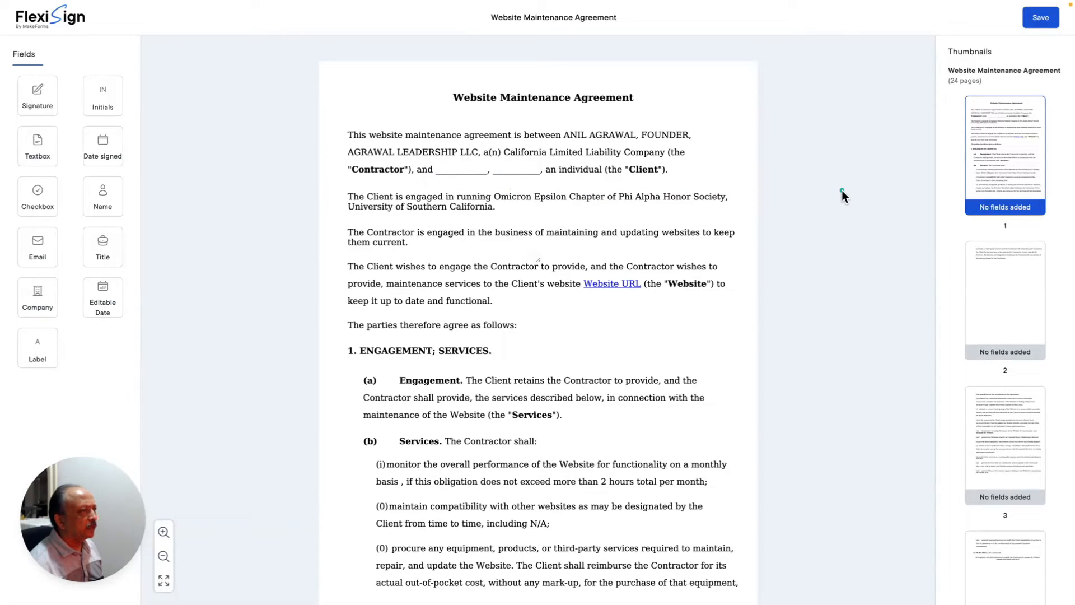
# - Scroll the Thumbnails panel down and jump to signature page 23 of the agreement
pyautogui.scroll(-1, 842, 190)
pyautogui.scroll(1, 842, 190)
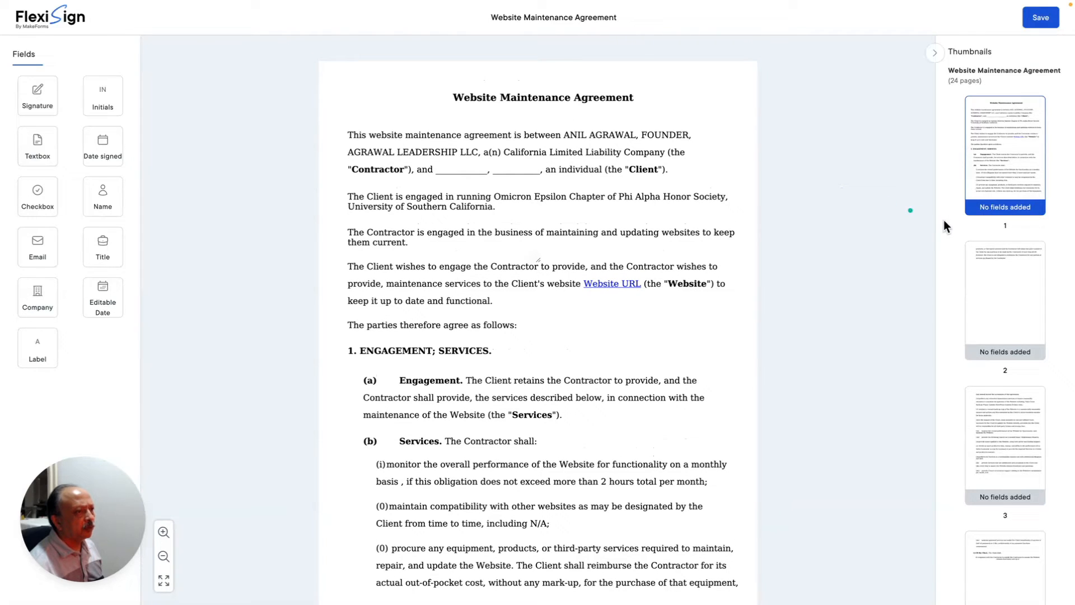
pyautogui.scroll(-15, 945, 220)
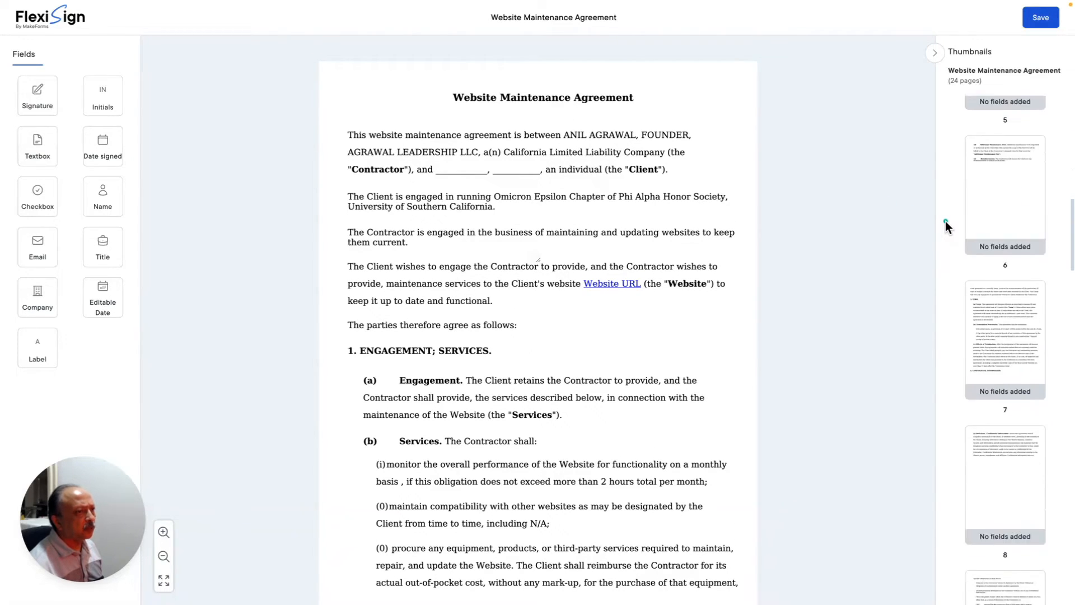
pyautogui.scroll(-9, 945, 221)
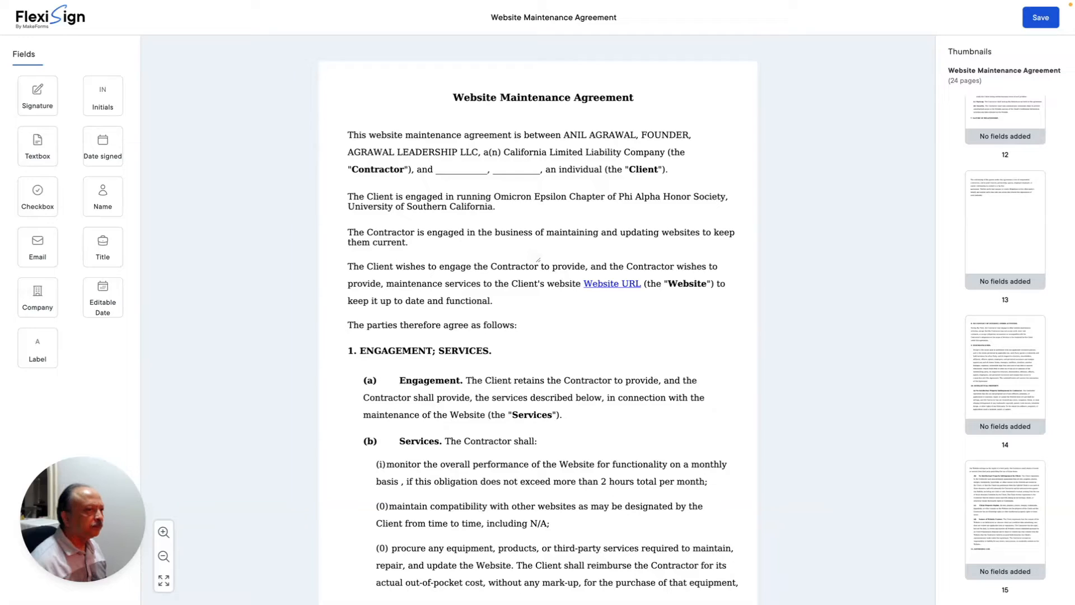
pyautogui.click(1011, 526)
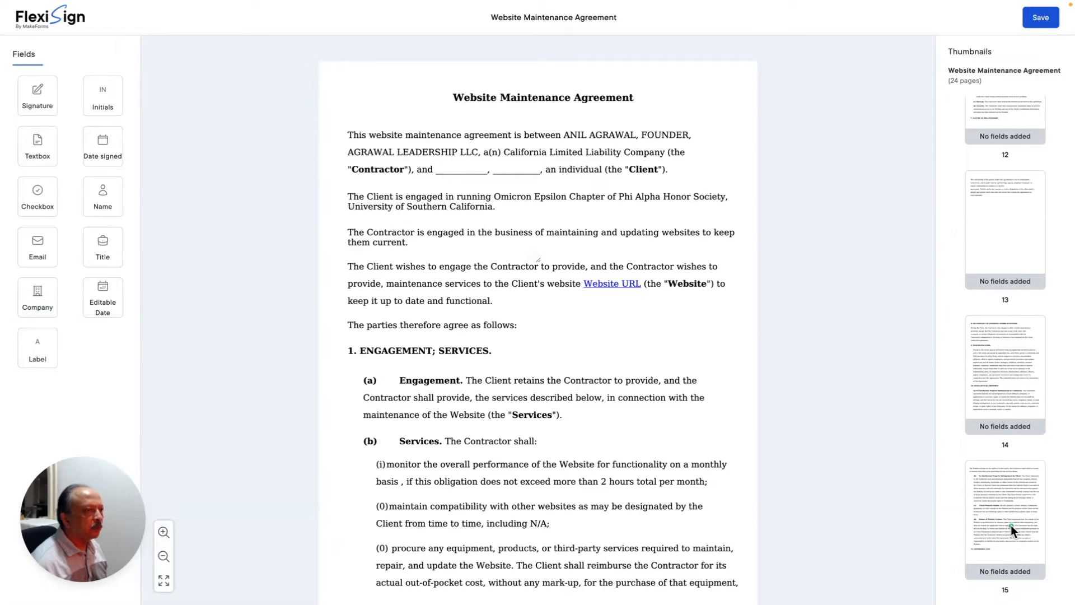
pyautogui.scroll(-1, 1011, 526)
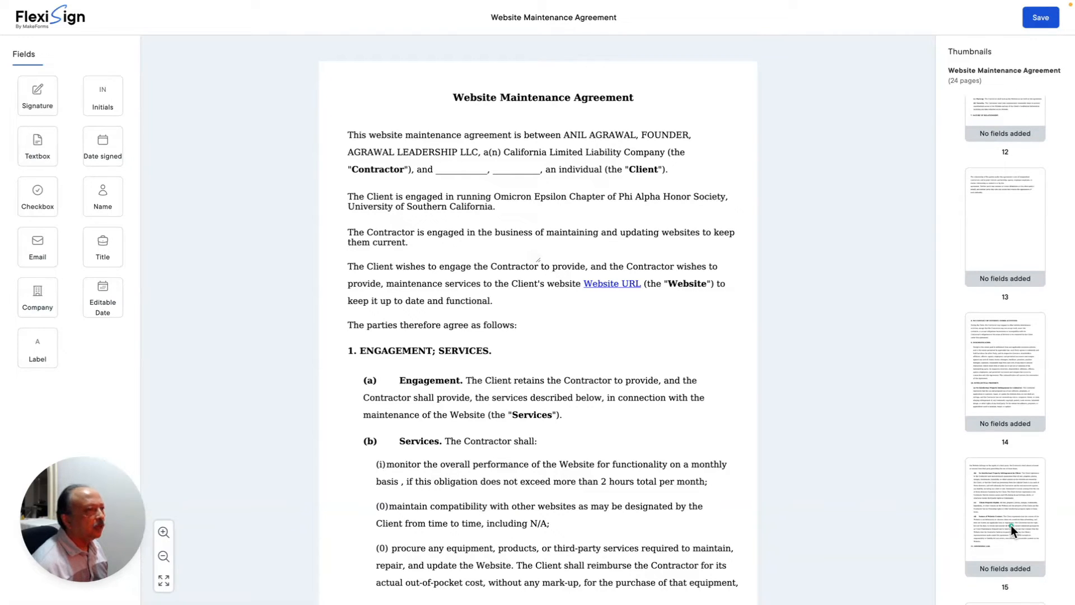
pyautogui.scroll(-10, 1011, 525)
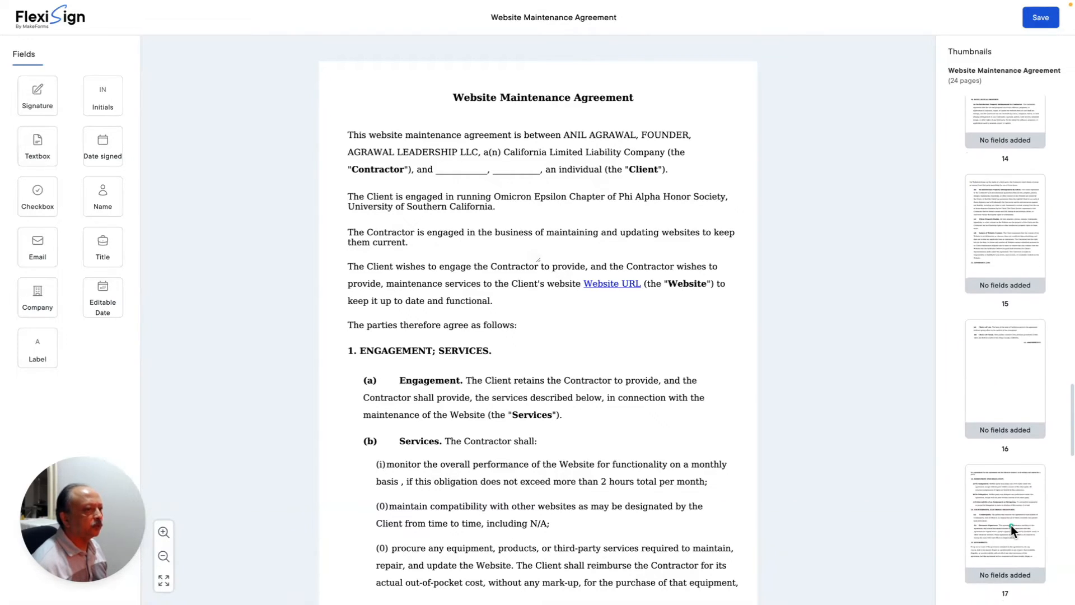
pyautogui.scroll(-5, 1010, 525)
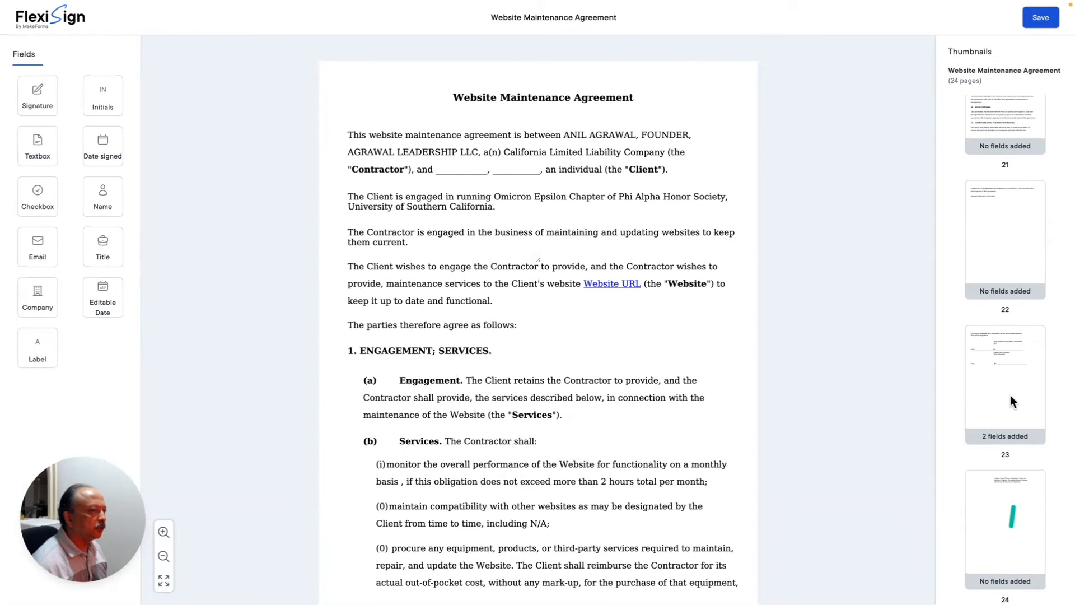
pyautogui.click(1001, 392)
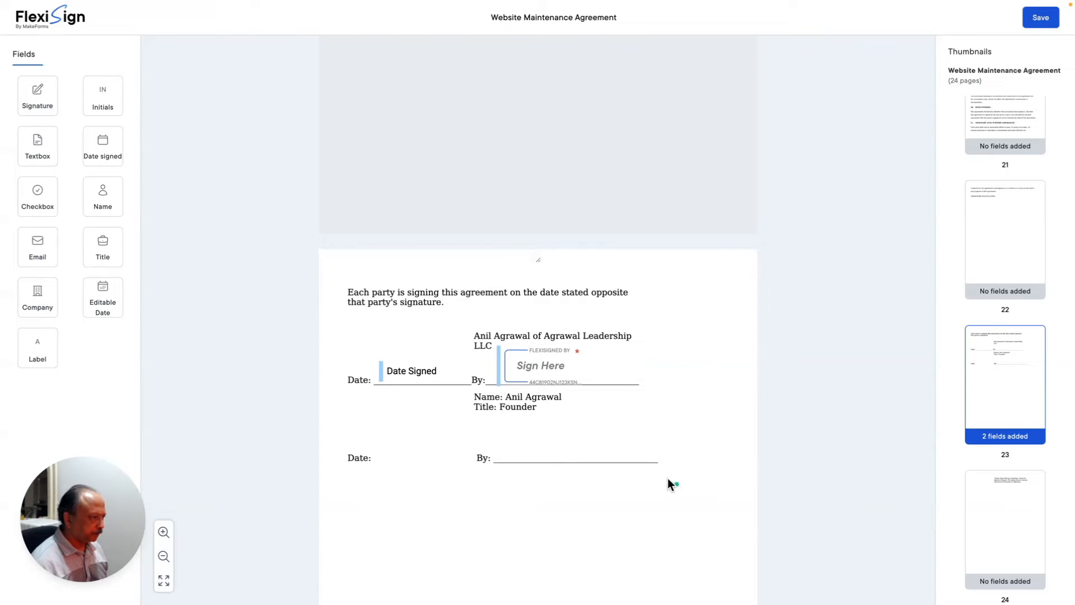
# - Shrink the Sign Here field slightly, shift it right along the By: line, then select Date Signed
pyautogui.click(533, 363)
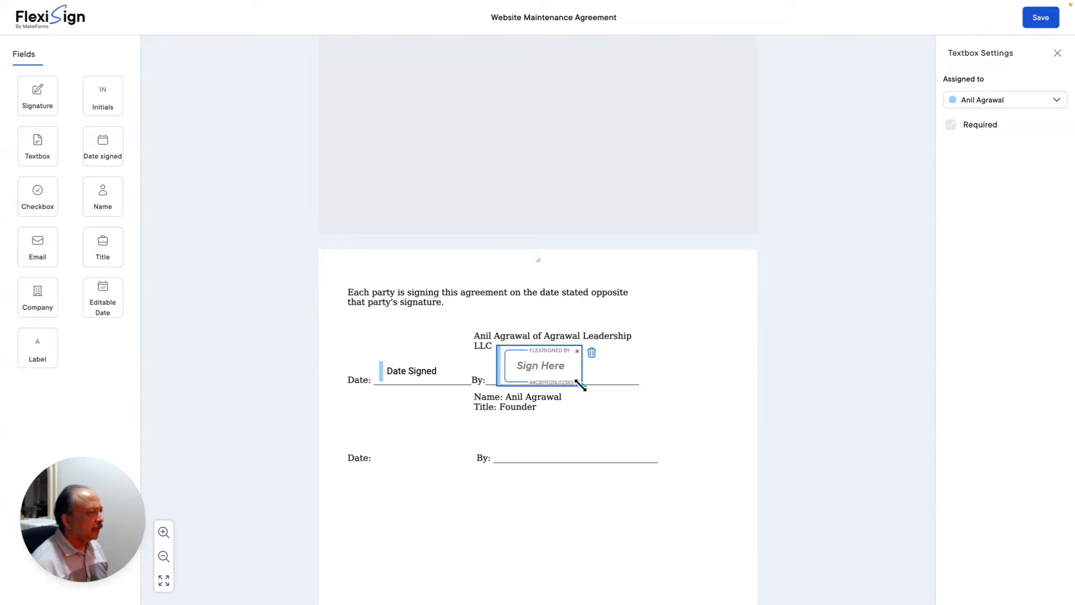
pyautogui.moveTo(581, 385)
pyautogui.mouseDown()
pyautogui.moveTo(643, 401)
pyautogui.moveTo(575, 383)
pyautogui.moveTo(621, 382)
pyautogui.moveTo(584, 373)
pyautogui.moveTo(619, 381)
pyautogui.moveTo(571, 380)
pyautogui.mouseUp()
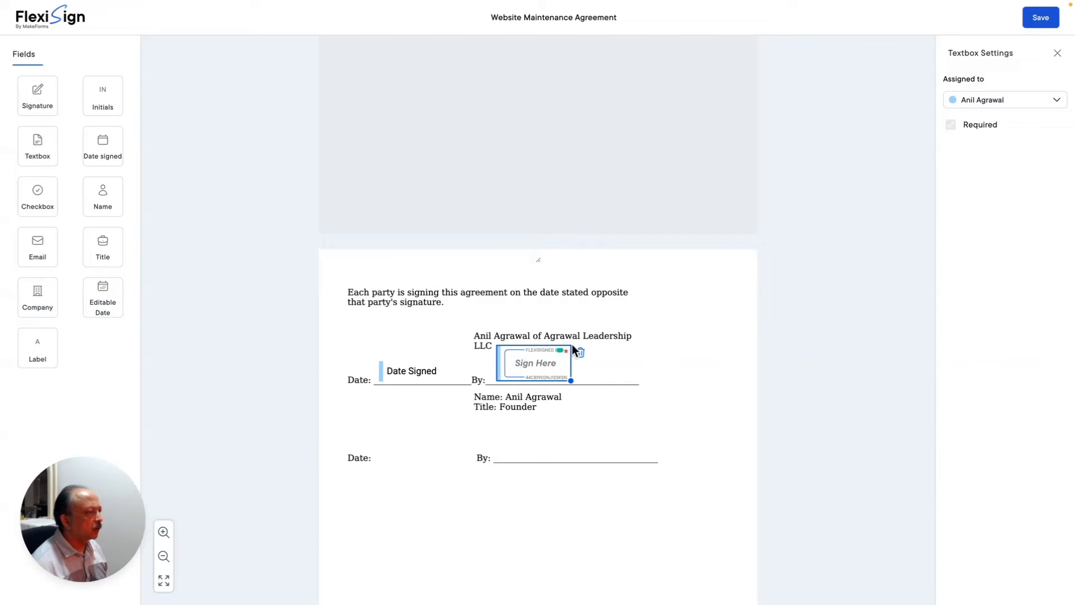
pyautogui.moveTo(519, 362); pyautogui.dragTo(528, 363)
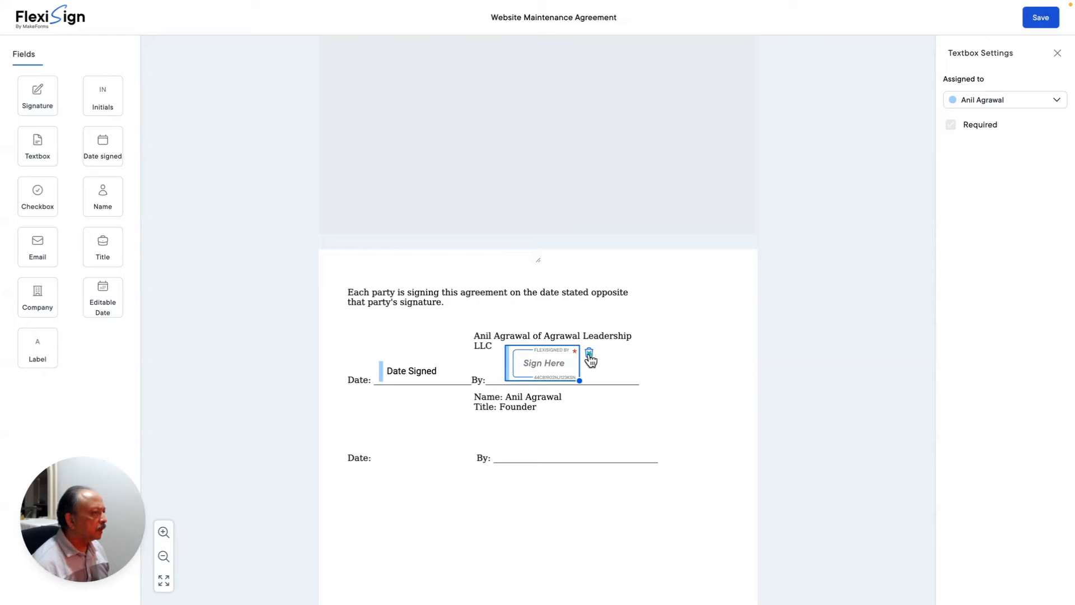
pyautogui.click(420, 377)
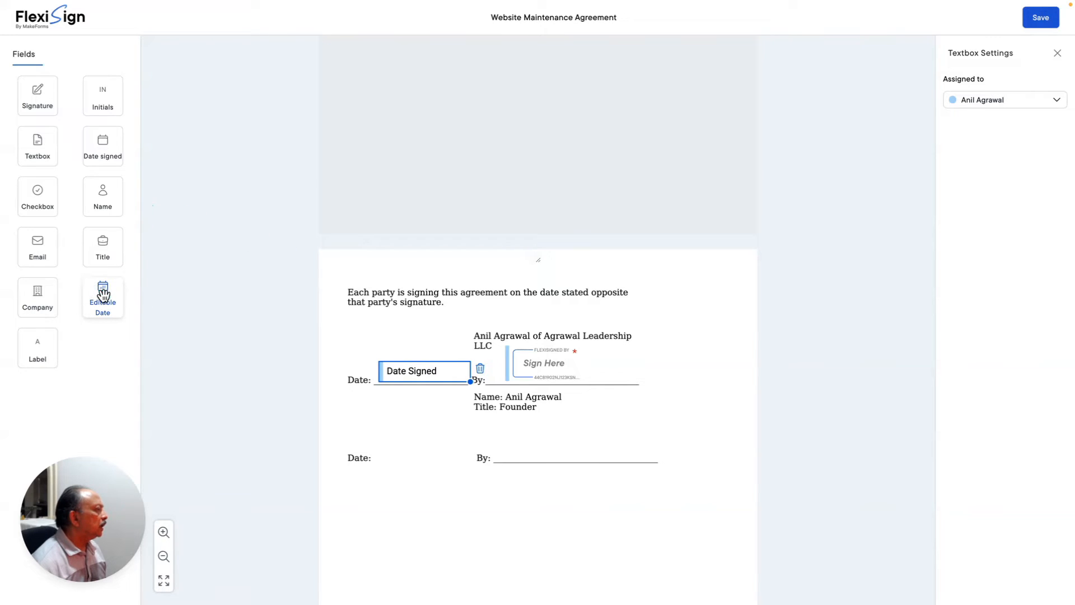
# - Add an editable date field below the Date line and nudge it slightly up and left
pyautogui.moveTo(103, 290); pyautogui.dragTo(403, 394)
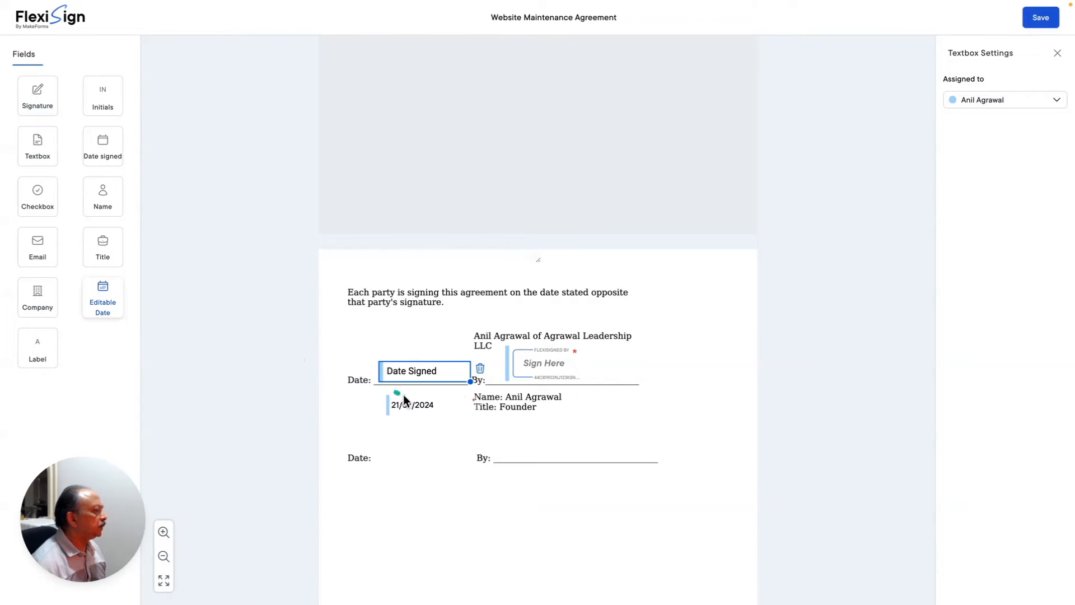
pyautogui.click(398, 395)
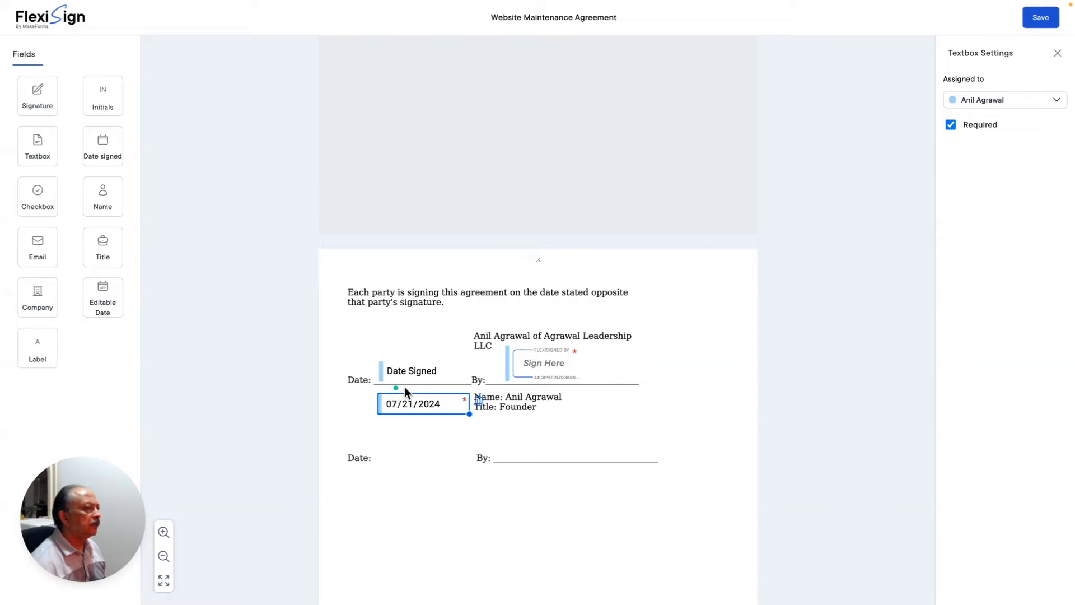
pyautogui.moveTo(427, 398); pyautogui.dragTo(424, 398)
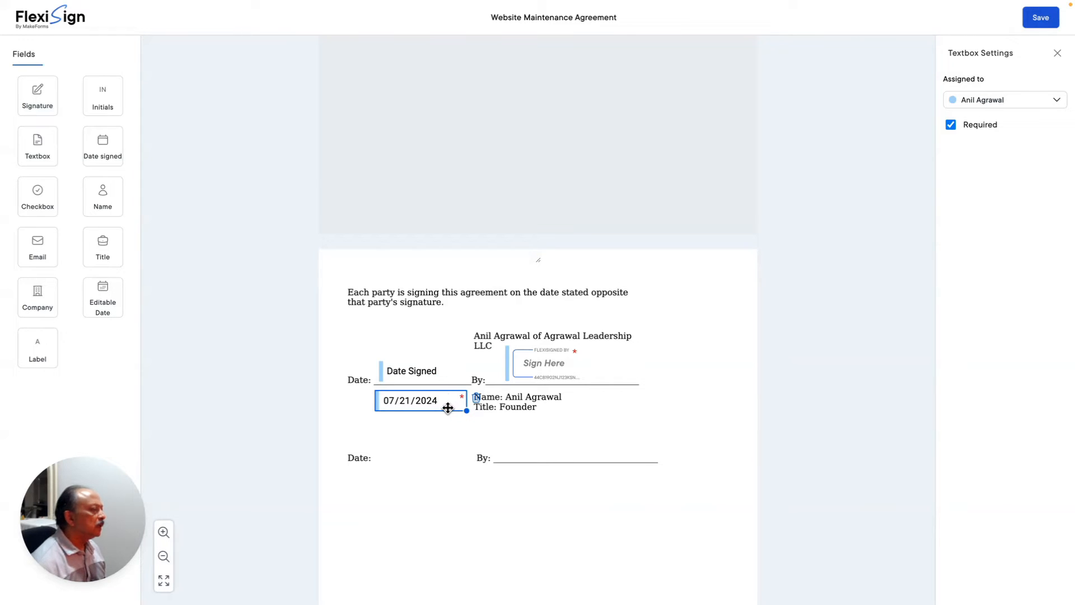
pyautogui.click(477, 398)
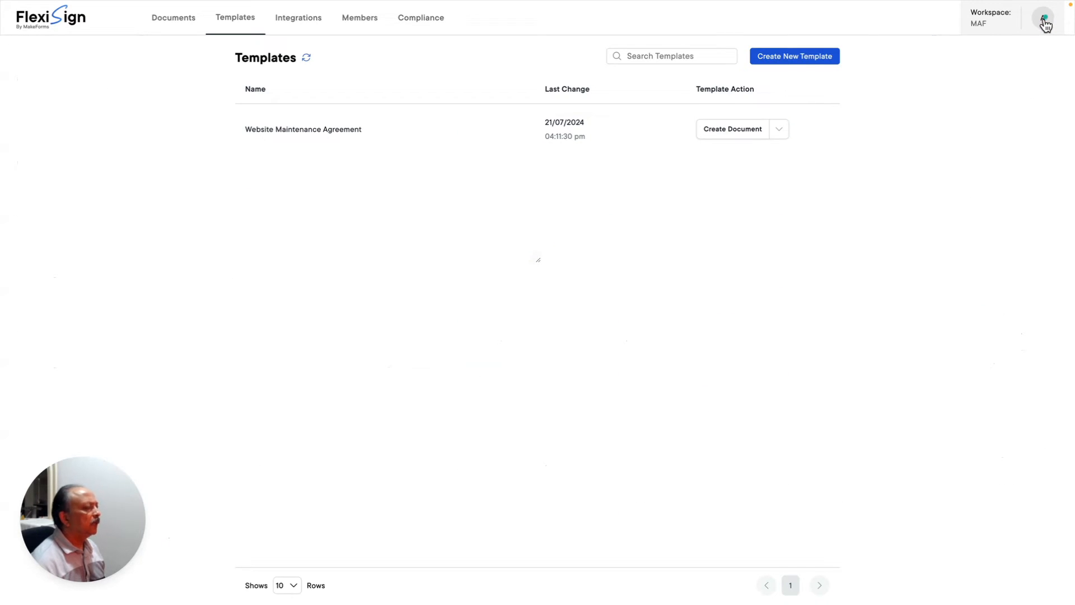
# - Create a new document from the Website Maintenance Agreement template
pyautogui.click(727, 129)
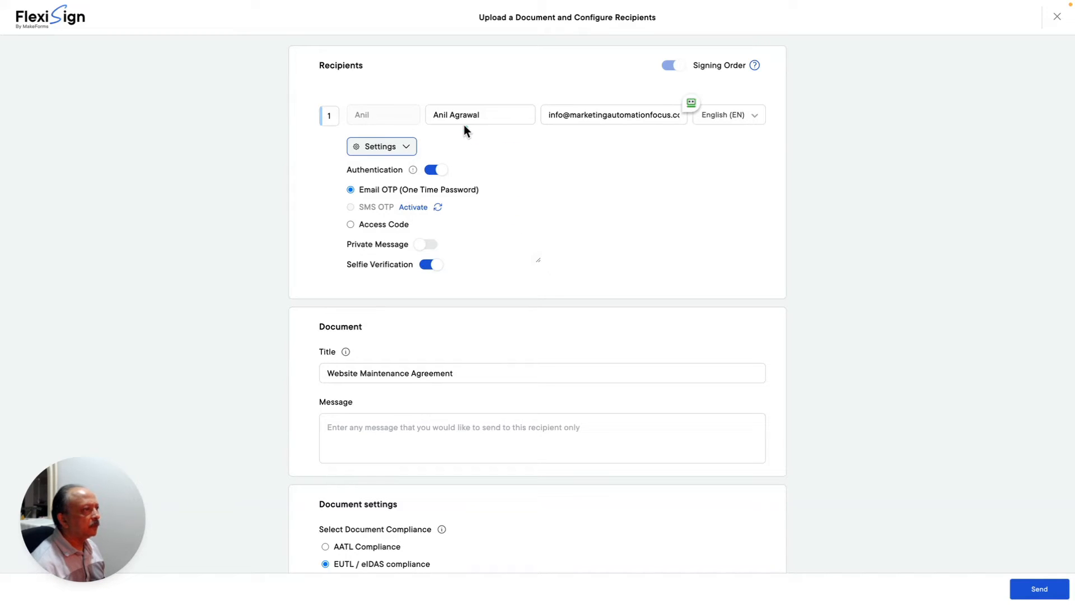
pyautogui.moveTo(486, 116); pyautogui.dragTo(436, 118)
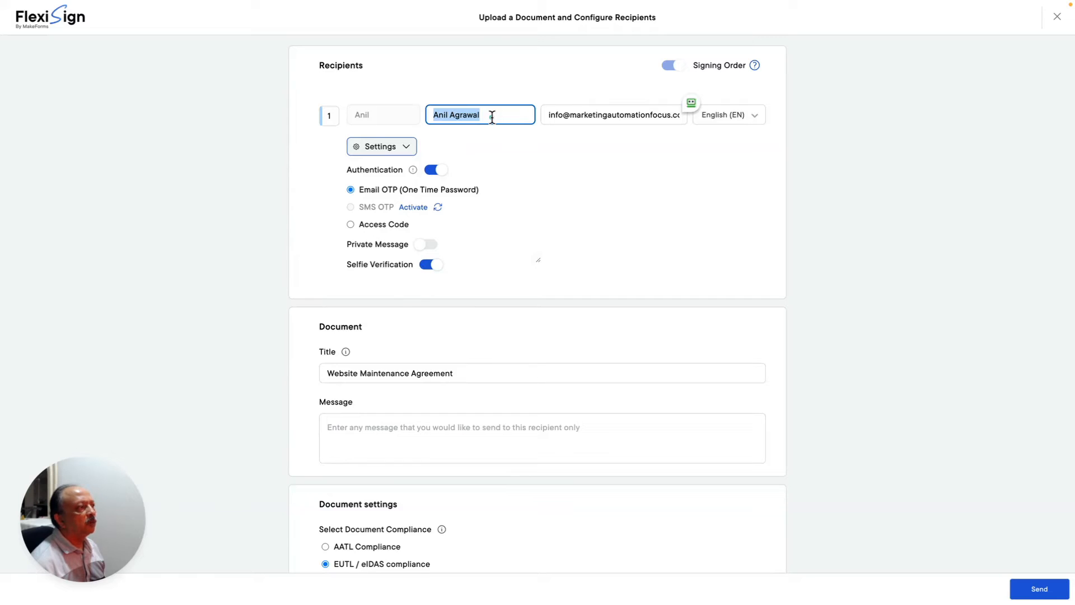
pyautogui.moveTo(492, 117); pyautogui.dragTo(371, 116)
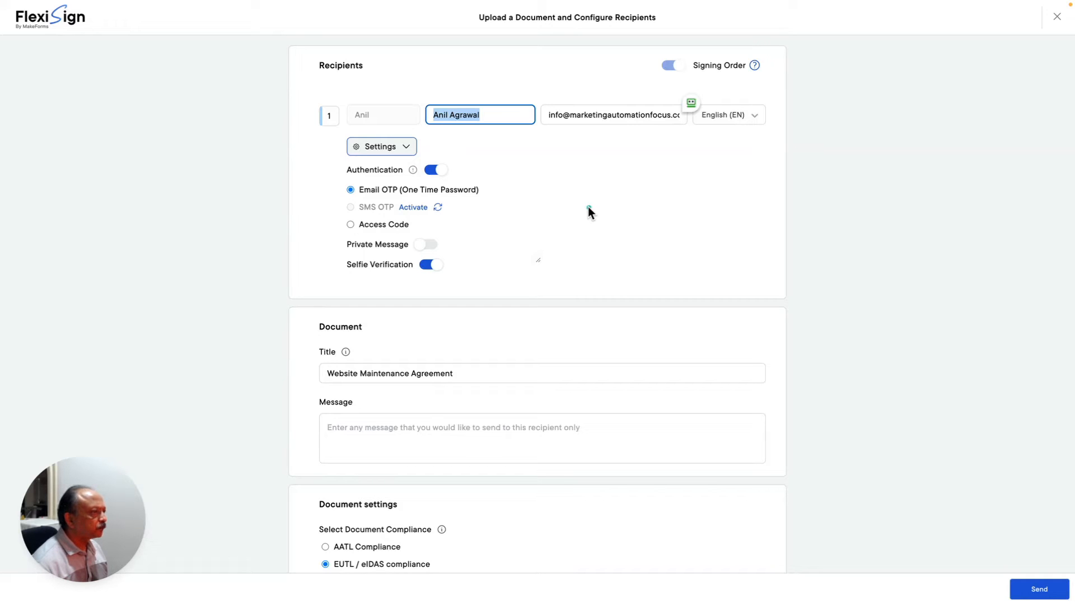
pyautogui.scroll(-1, 587, 207)
pyautogui.scroll(1, 587, 207)
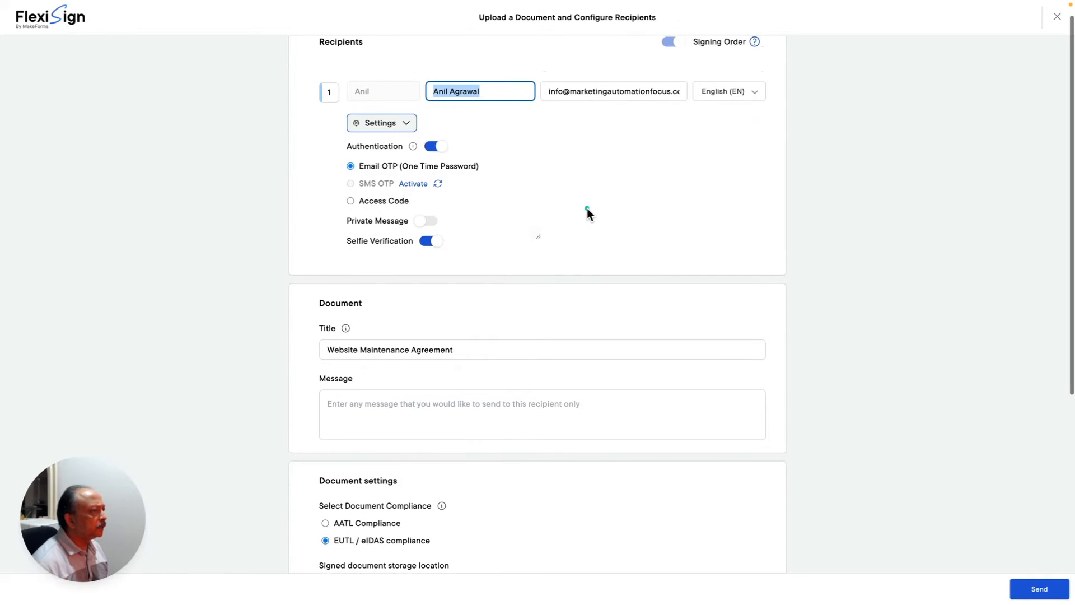
pyautogui.scroll(-1, 587, 207)
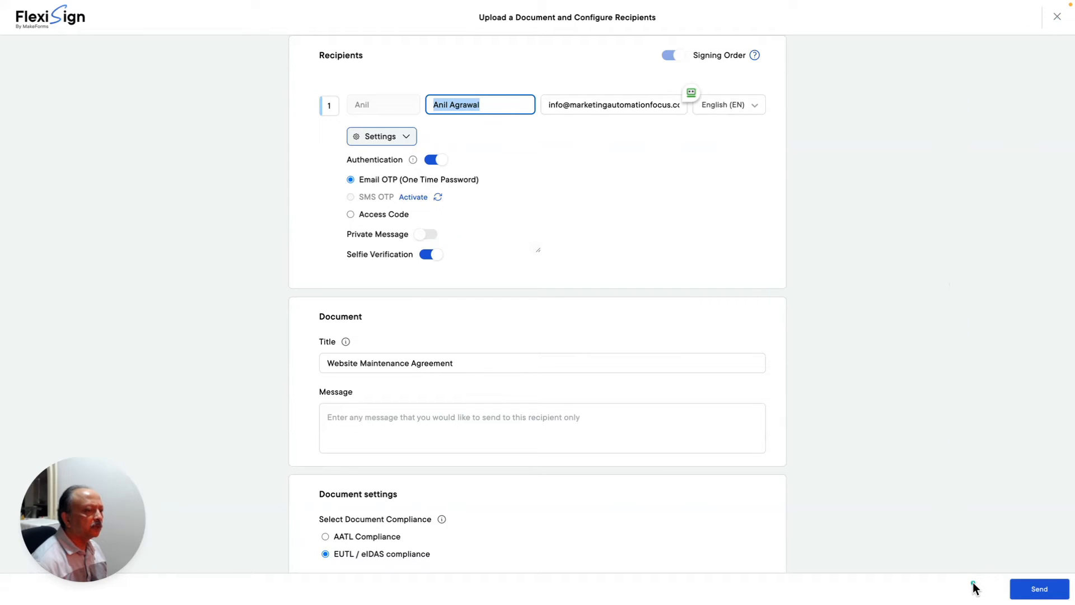
# - Close the recipient setup page
pyautogui.click(1057, 19)
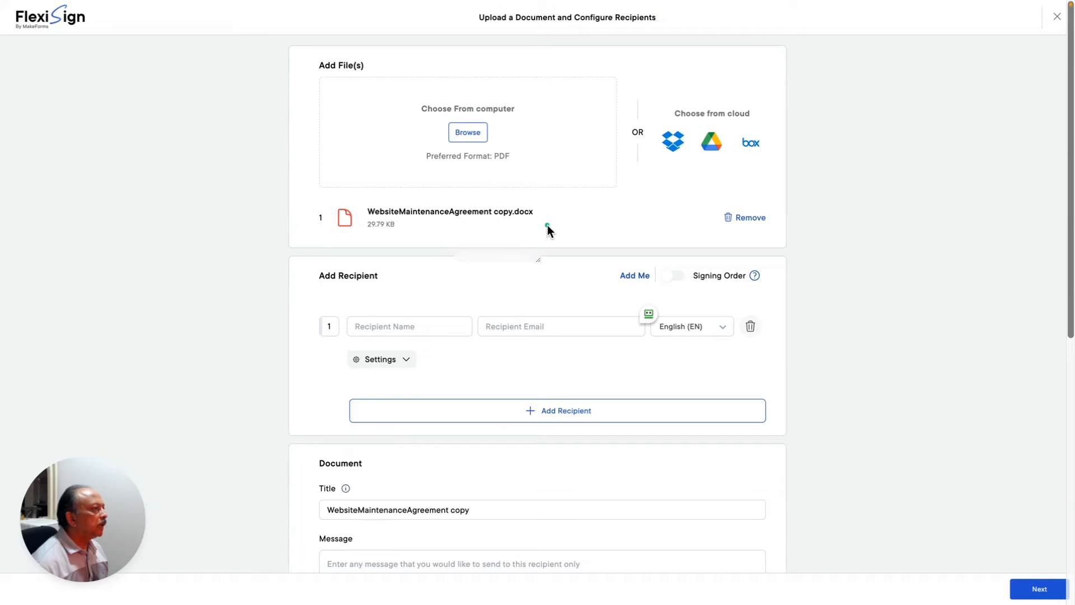
# - Enter the signer's name and e-mail, then turn on authentication in their settings
pyautogui.click(425, 328)
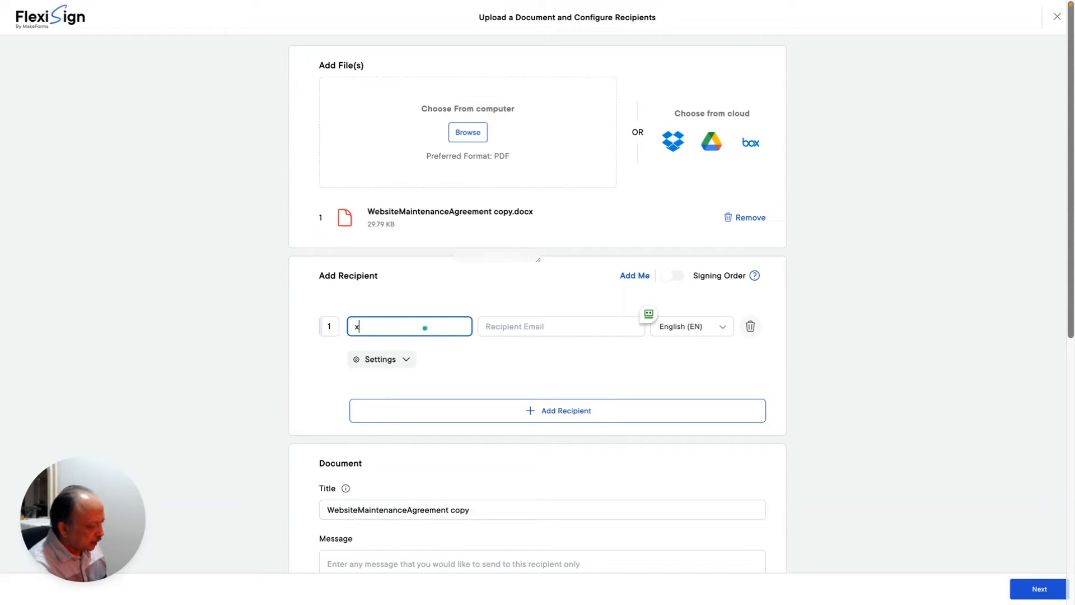
pyautogui.click(524, 329)
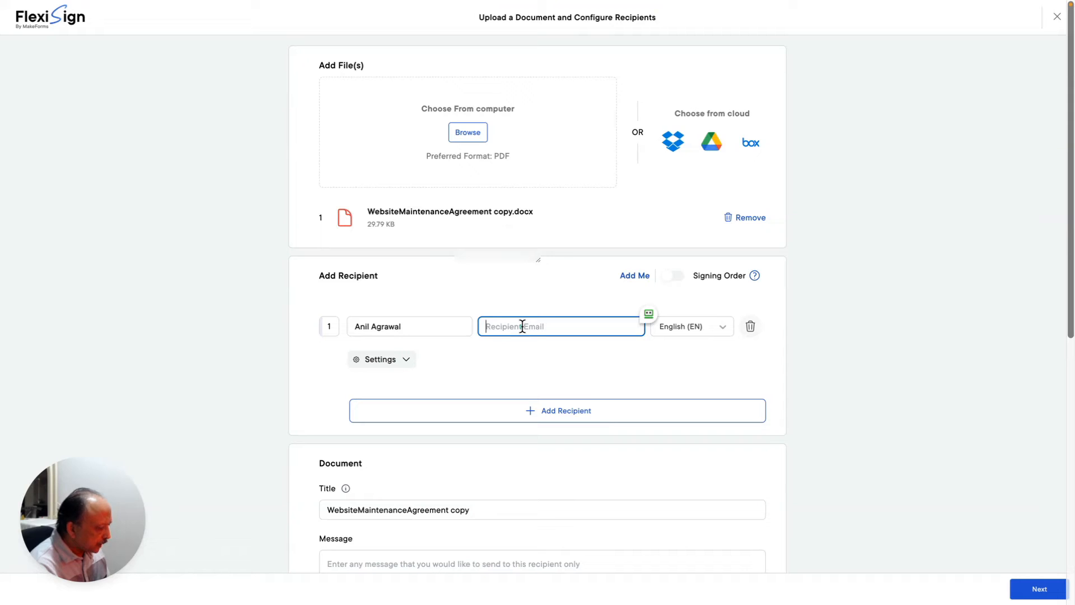
pyautogui.write('aemail')
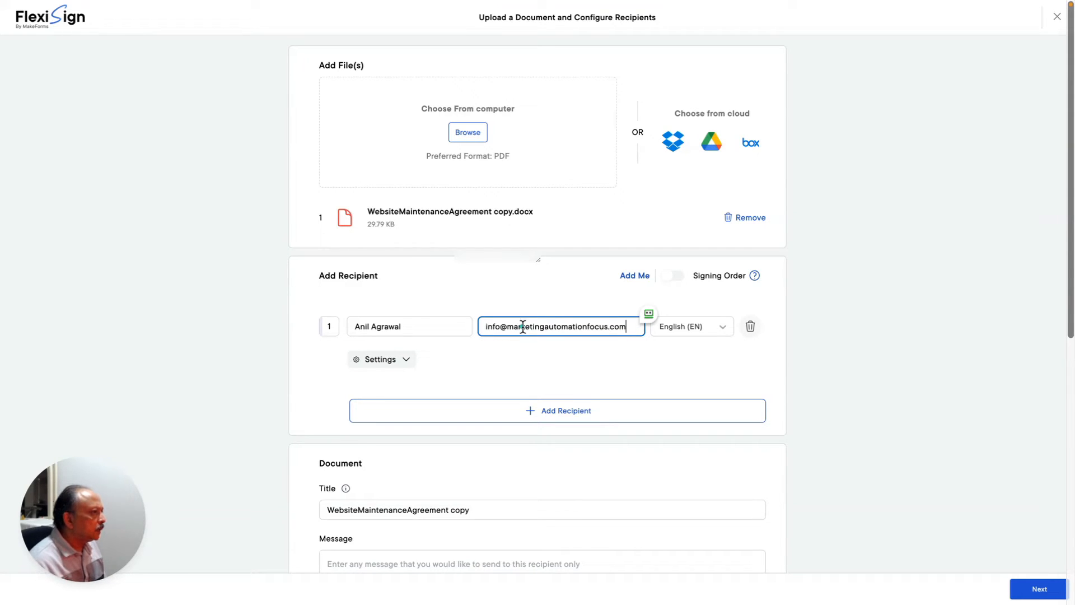
pyautogui.click(404, 361)
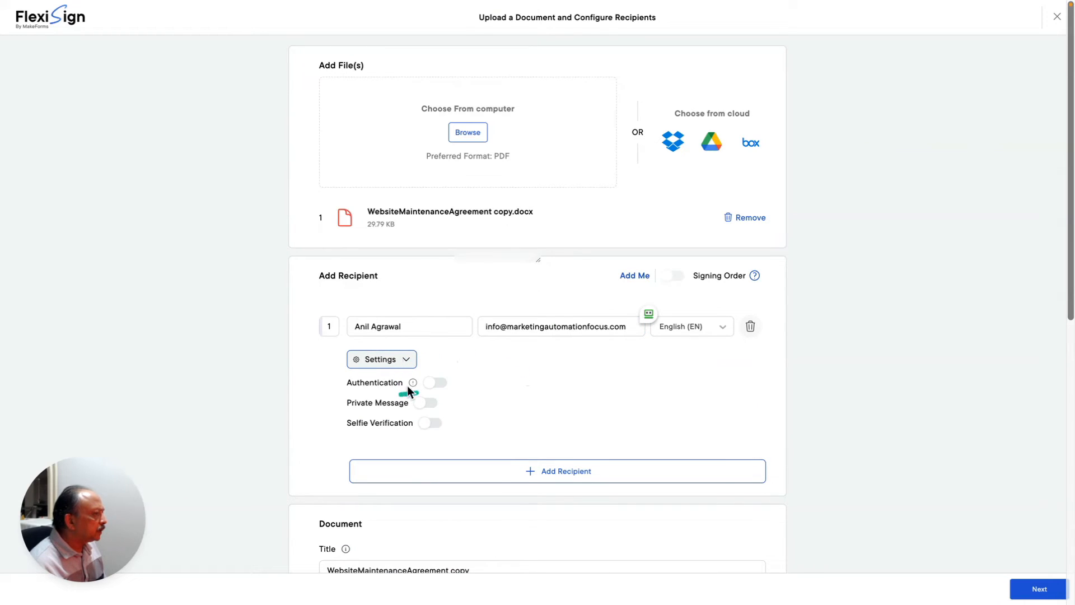
pyautogui.click(440, 386)
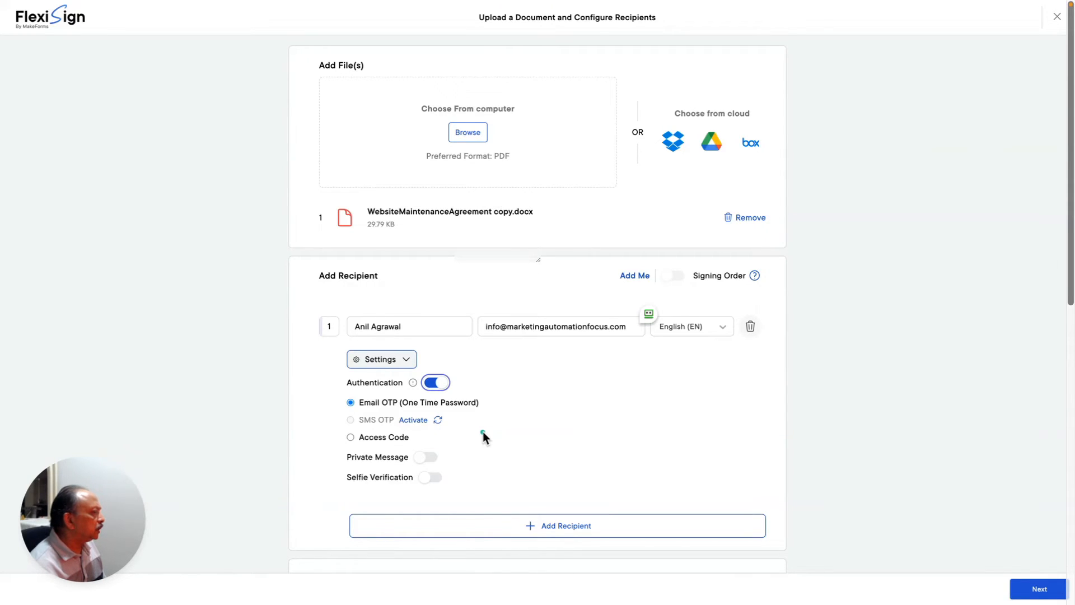
# - Toggle recipient authentication off and back on, leaving it enabled
pyautogui.scroll(-1, 484, 436)
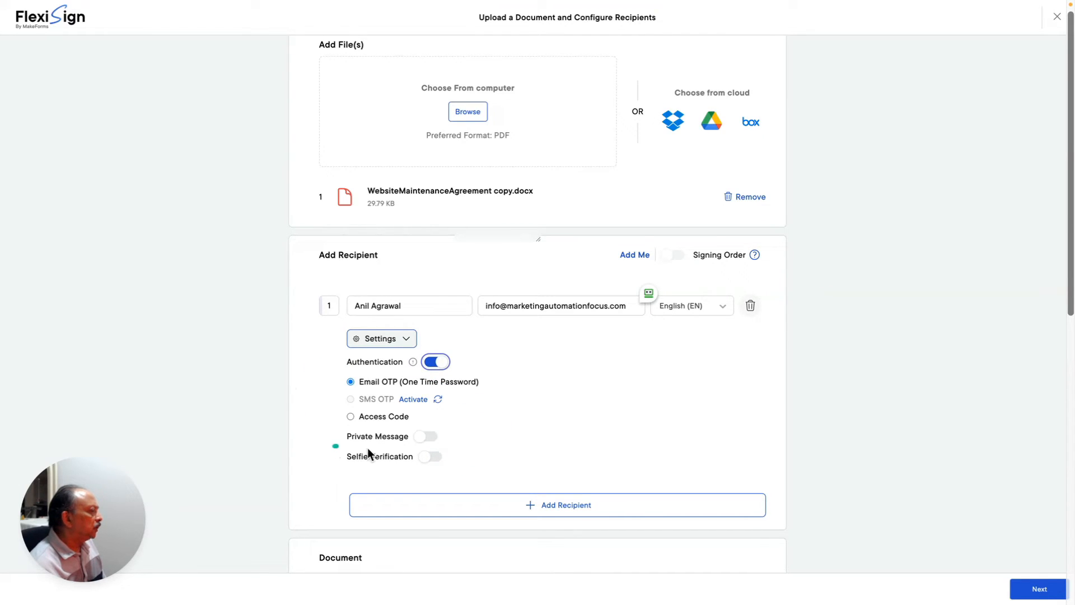
pyautogui.click(433, 363)
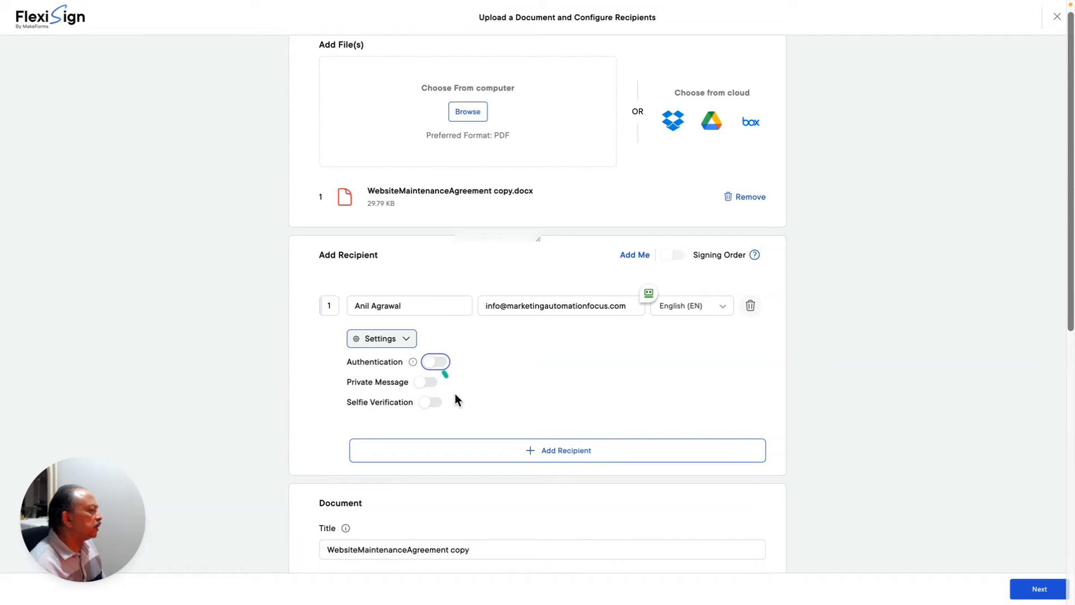
pyautogui.click(434, 362)
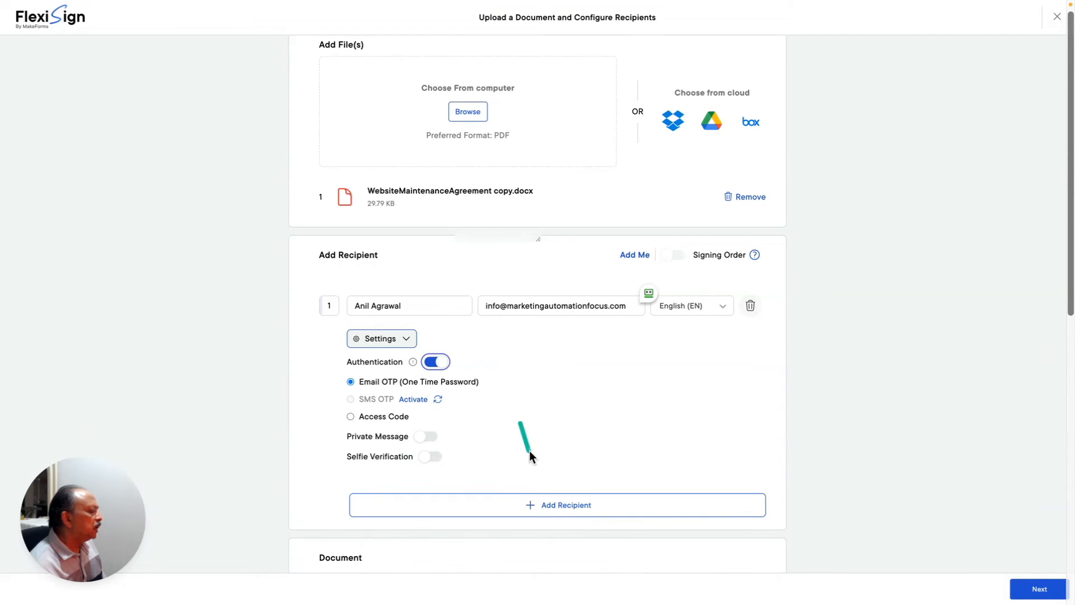
pyautogui.scroll(-1, 529, 451)
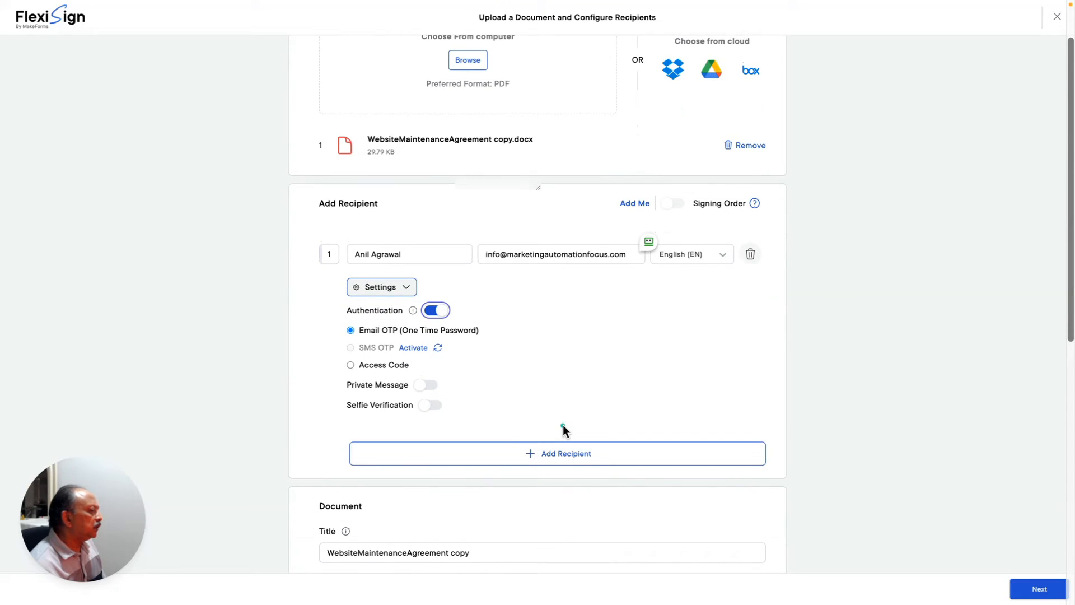
pyautogui.scroll(-2, 554, 427)
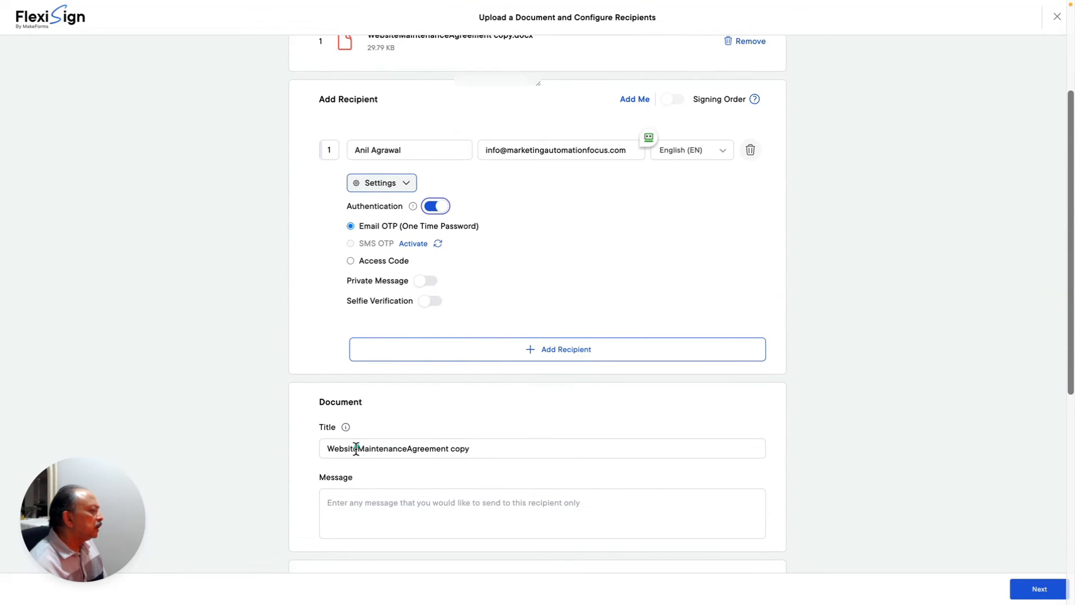
# - Delete 'copy' so the title reads Website Maintenance Agreement, then review the remaining settings
pyautogui.click(358, 449)
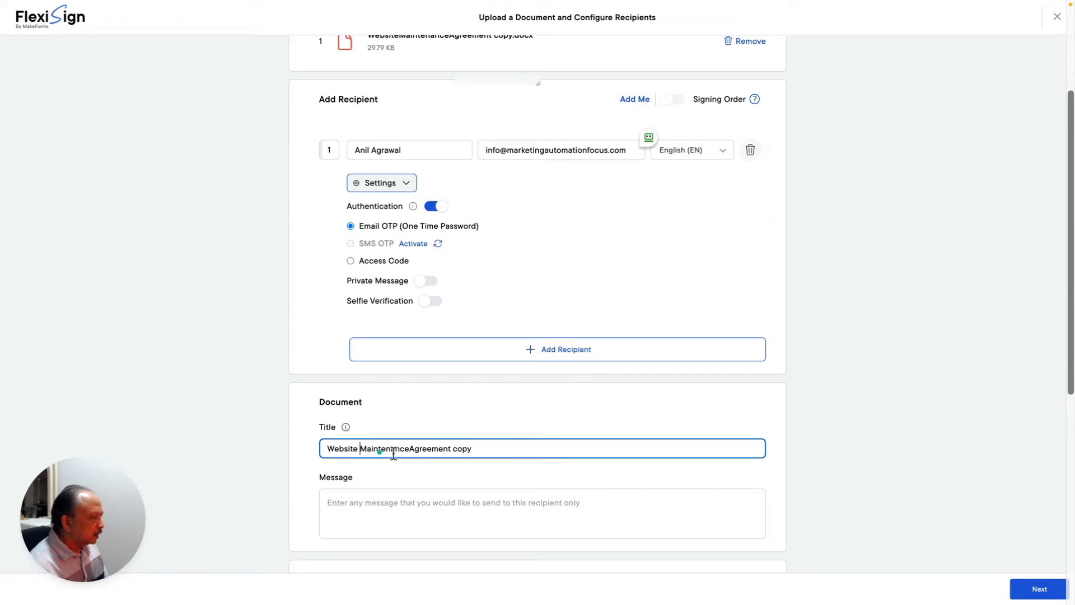
pyautogui.click(414, 449)
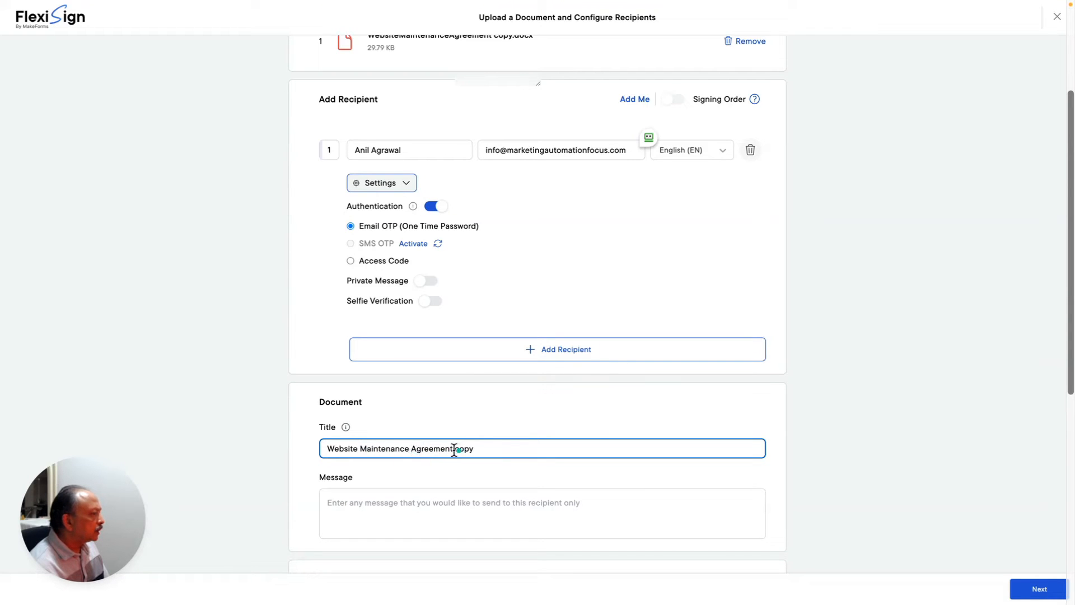
pyautogui.moveTo(455, 448); pyautogui.dragTo(510, 450)
pyautogui.press('BackSpace')
pyautogui.press('BackSpace')
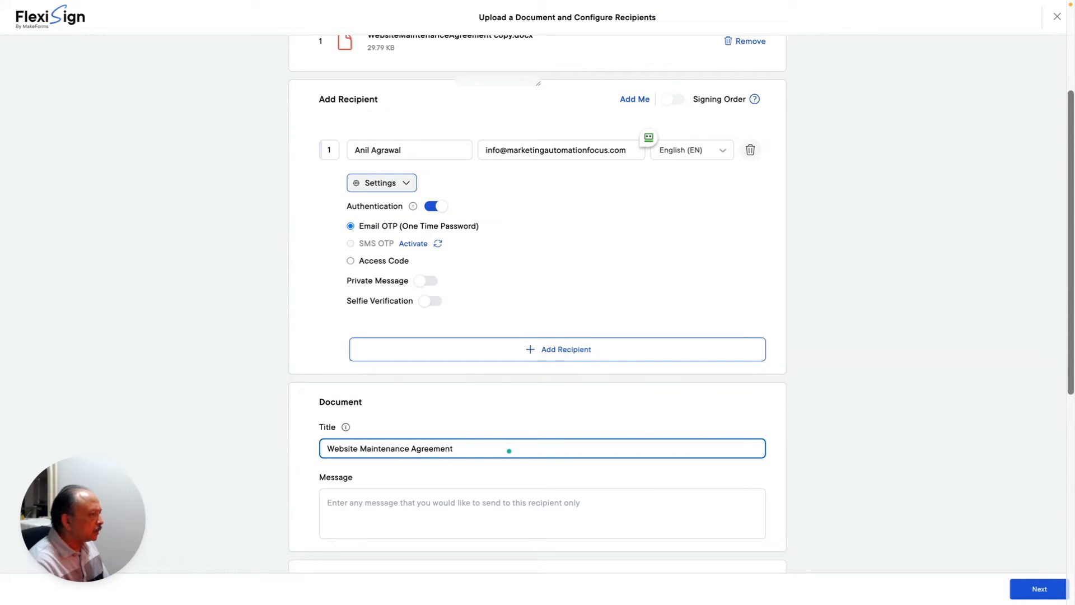
pyautogui.click(309, 479)
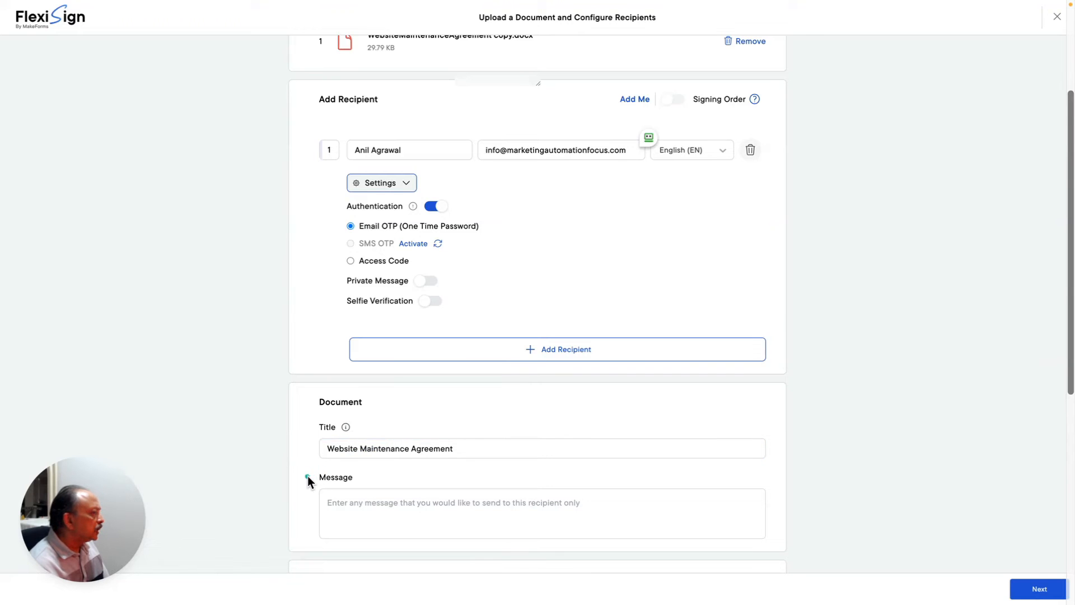
pyautogui.scroll(-3, 308, 481)
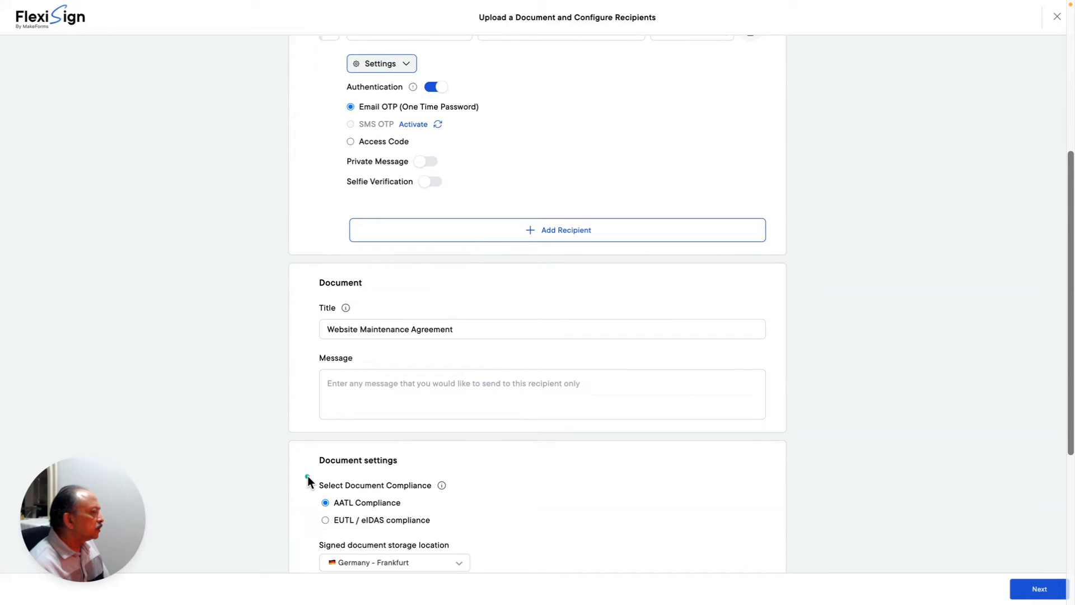
pyautogui.scroll(-3, 309, 480)
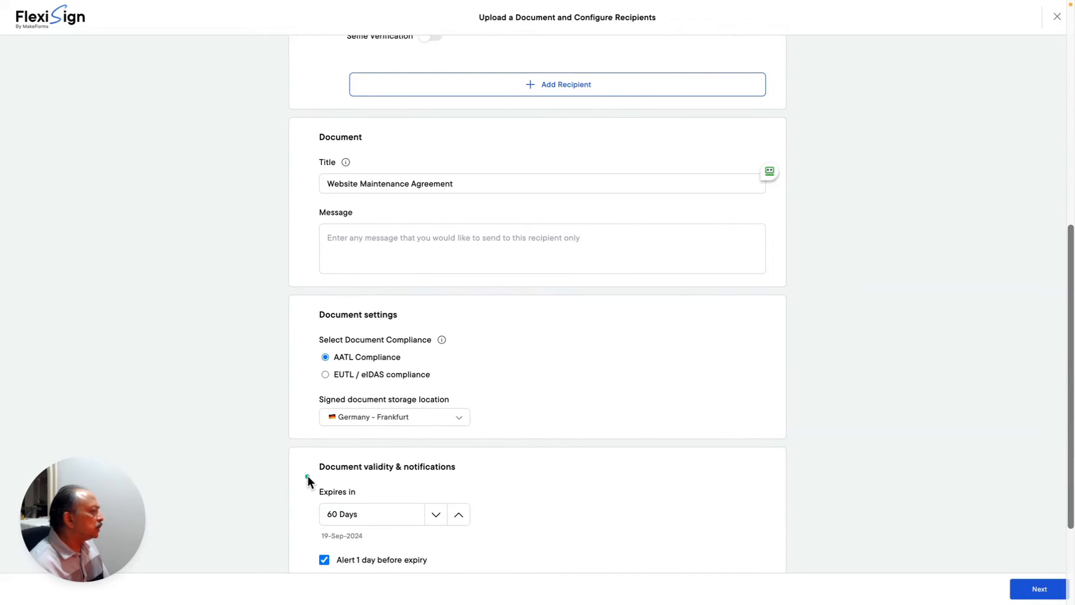
pyautogui.scroll(-1, 308, 480)
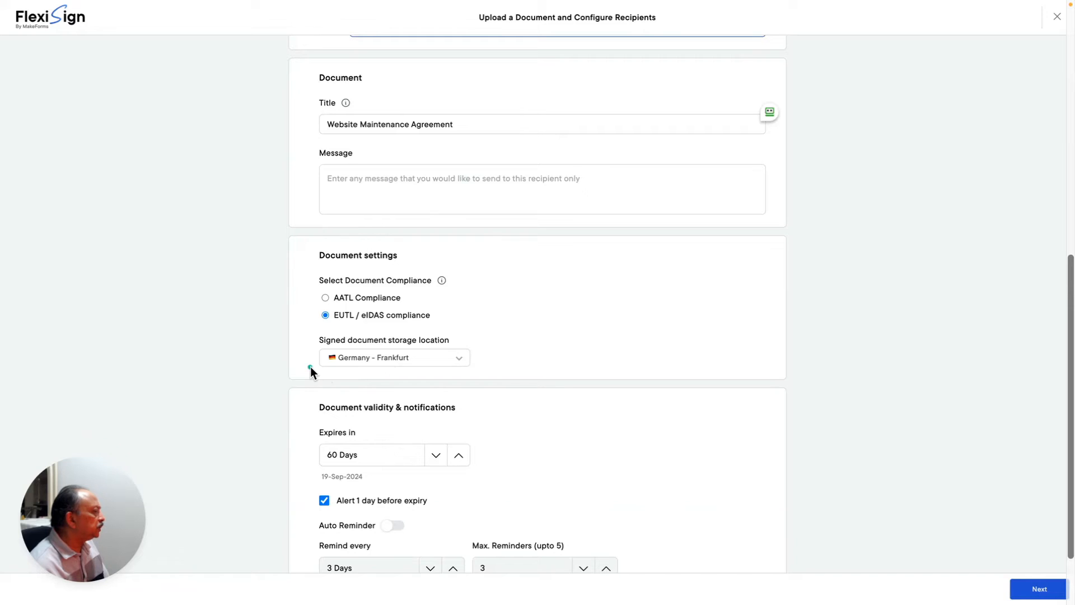
pyautogui.scroll(-2, 310, 367)
pyautogui.scroll(-1, 311, 366)
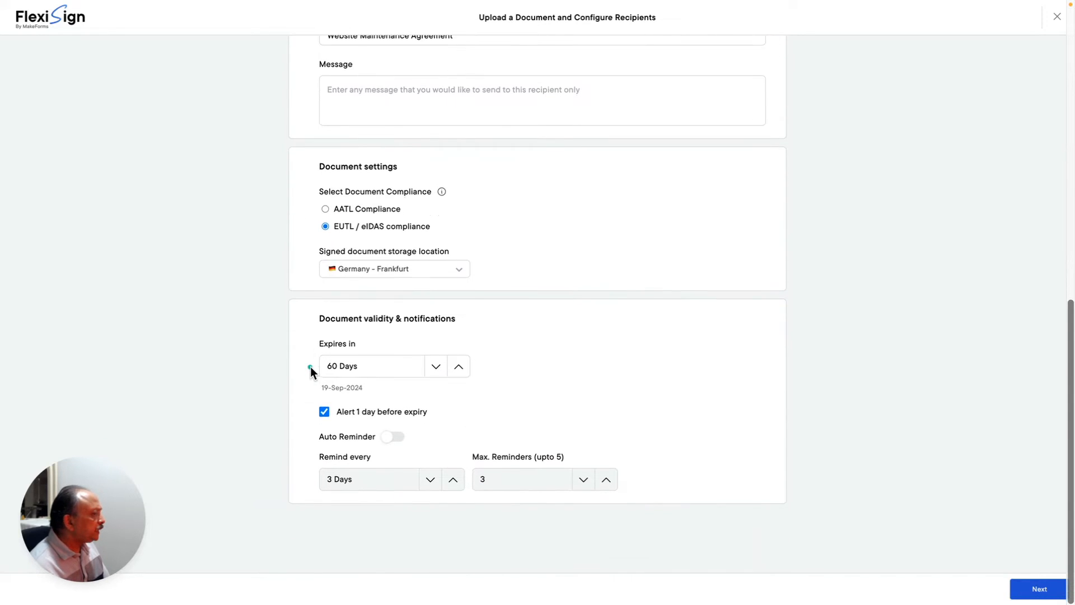
pyautogui.scroll(2, 311, 367)
pyautogui.scroll(10, 311, 367)
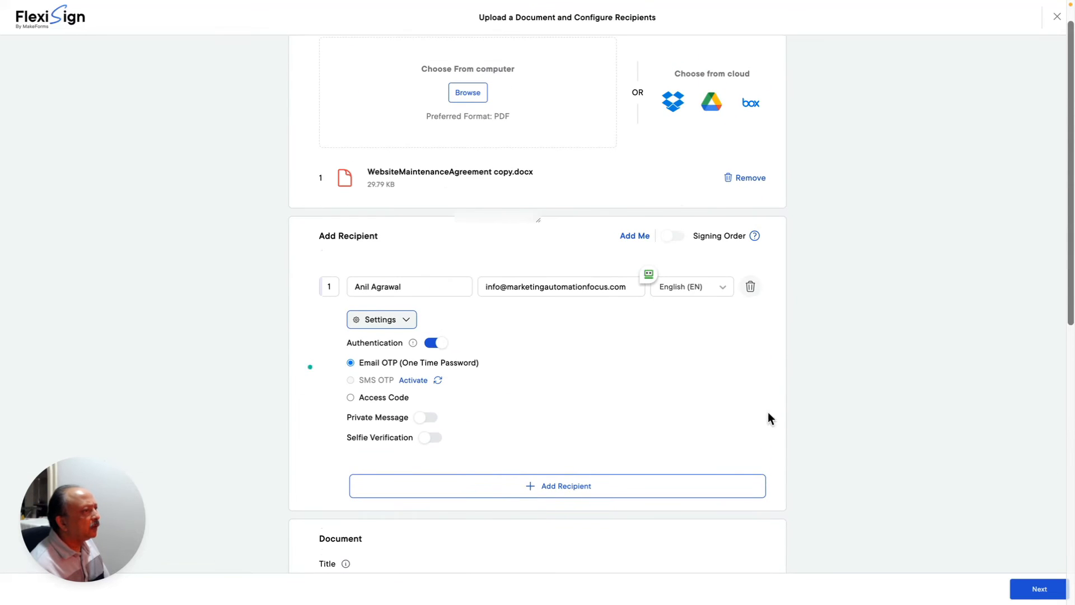
# - Proceed to the field editor and jump to signature page 23
pyautogui.click(1036, 591)
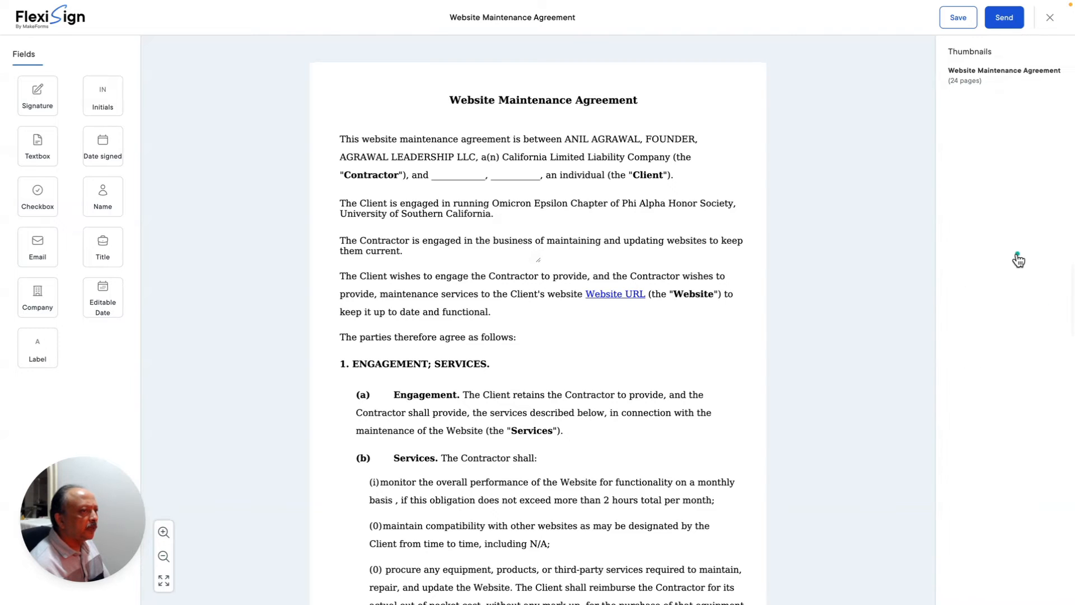
pyautogui.scroll(-15, 1018, 260)
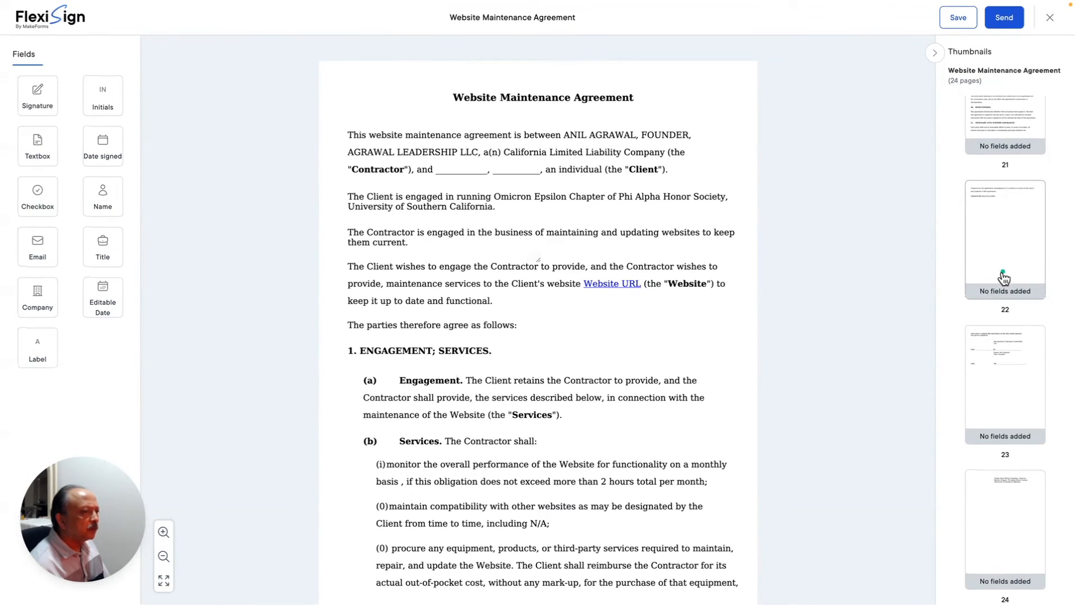
pyautogui.click(1003, 261)
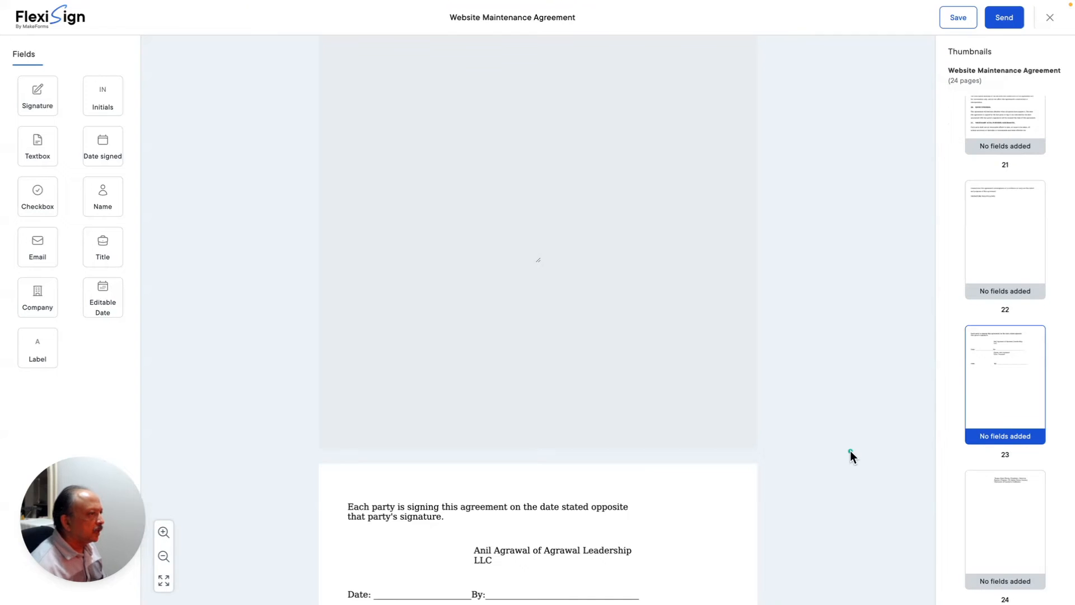
# - On page 23, drop a Signature field next to 'By:' and a Date signed field on the Date line
pyautogui.scroll(-2, 851, 451)
pyautogui.scroll(-3, 850, 450)
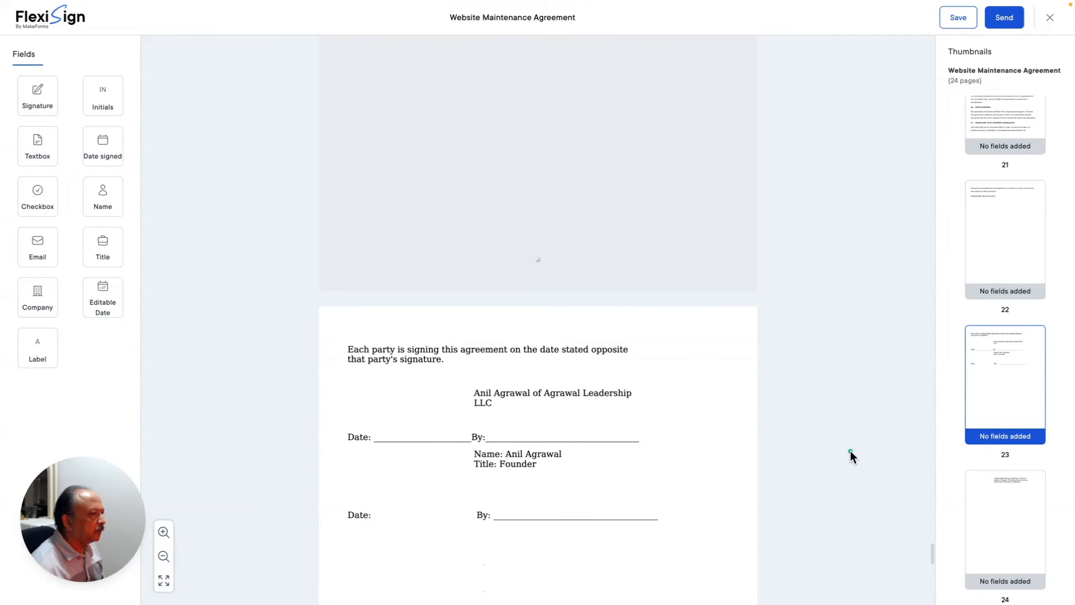
pyautogui.scroll(-1, 850, 450)
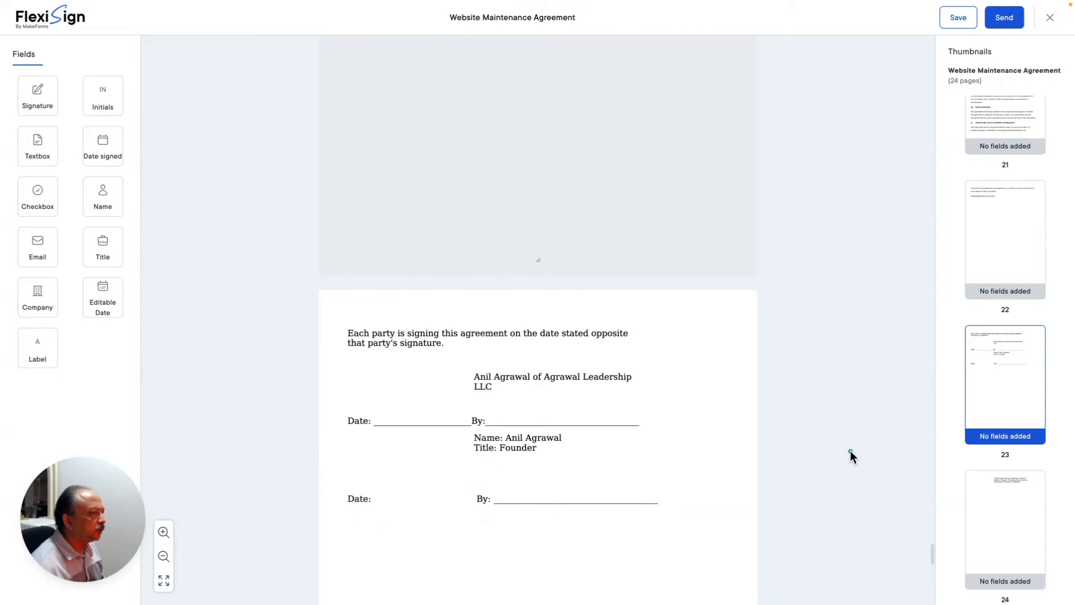
pyautogui.scroll(-1, 850, 450)
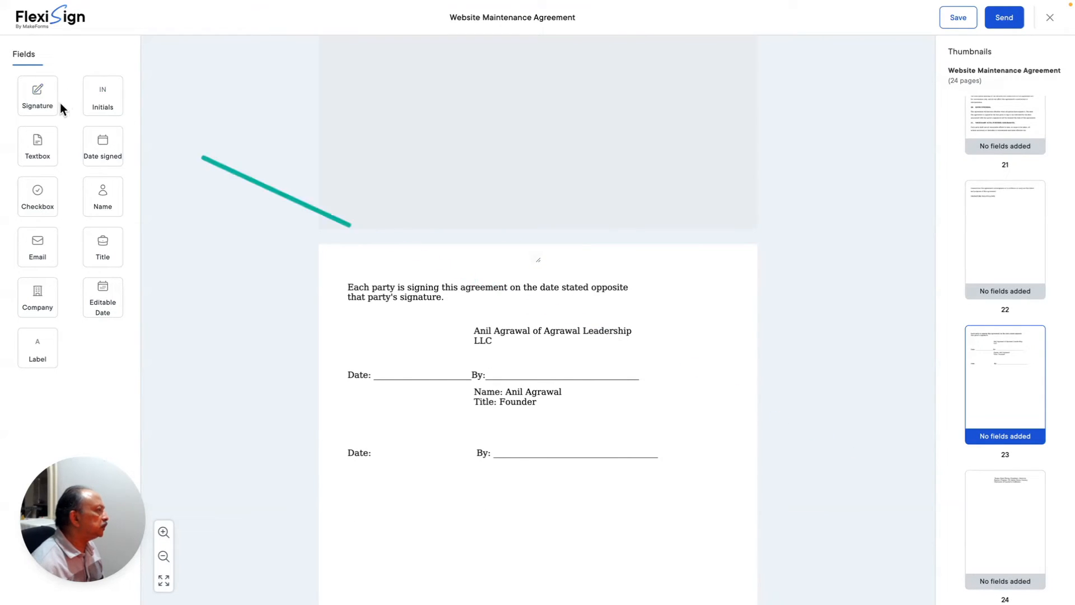
pyautogui.moveTo(38, 93)
pyautogui.mouseDown()
pyautogui.moveTo(586, 331)
pyautogui.moveTo(529, 340)
pyautogui.mouseUp()
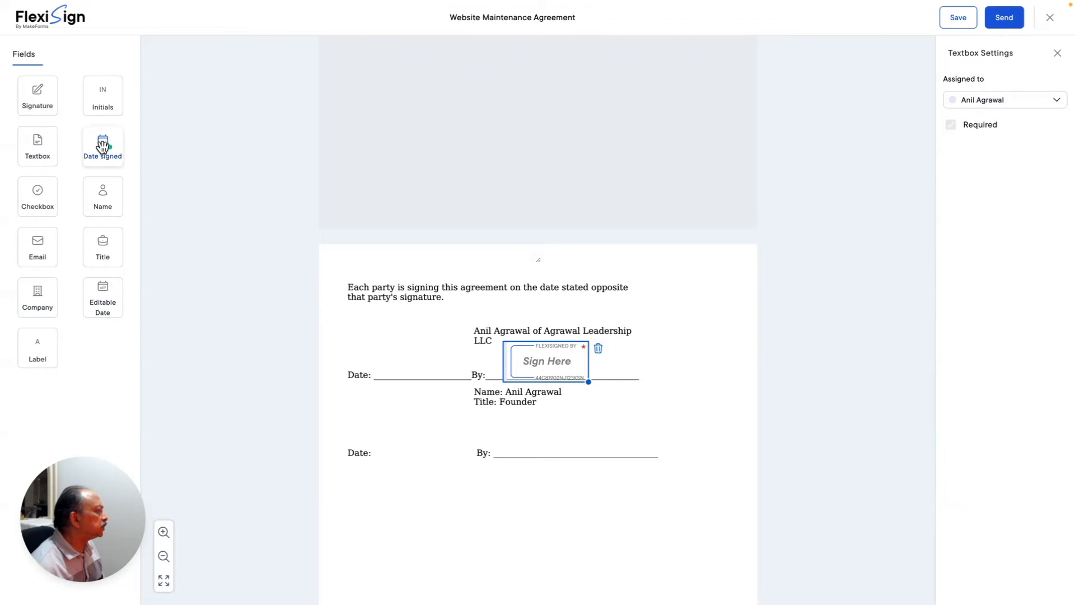
pyautogui.moveTo(103, 144); pyautogui.dragTo(398, 353)
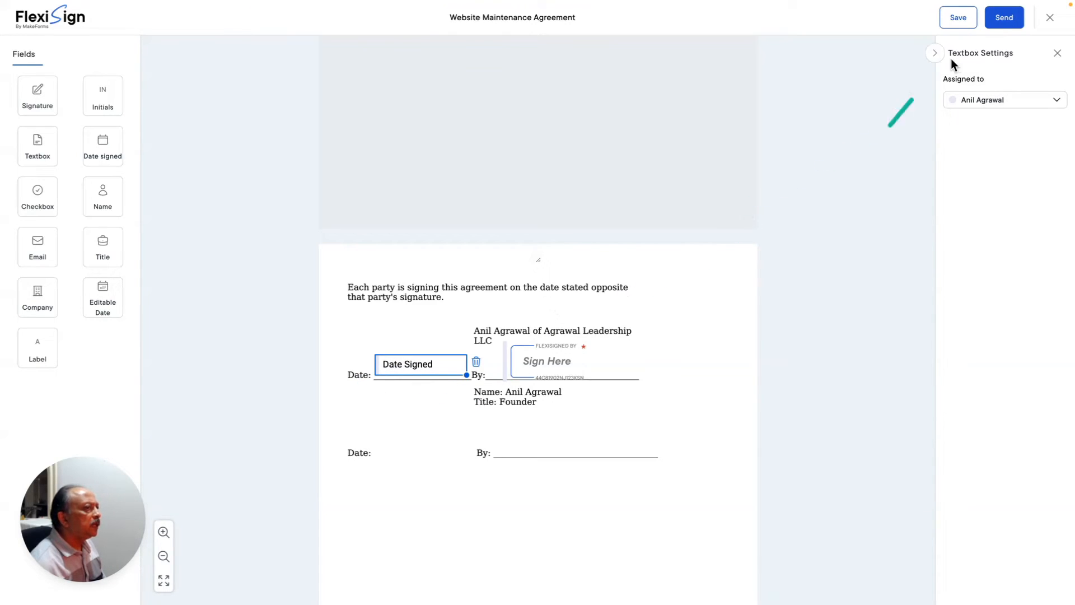
# - Save the agreement with its new signature and date fields, then save again while closing the editor
pyautogui.click(1051, 19)
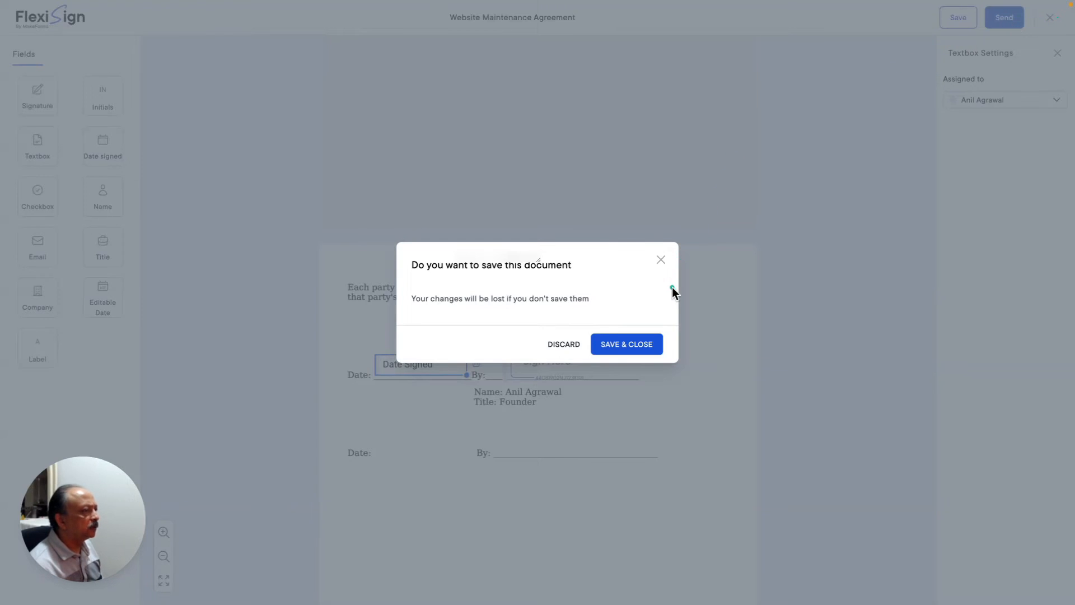
pyautogui.click(662, 260)
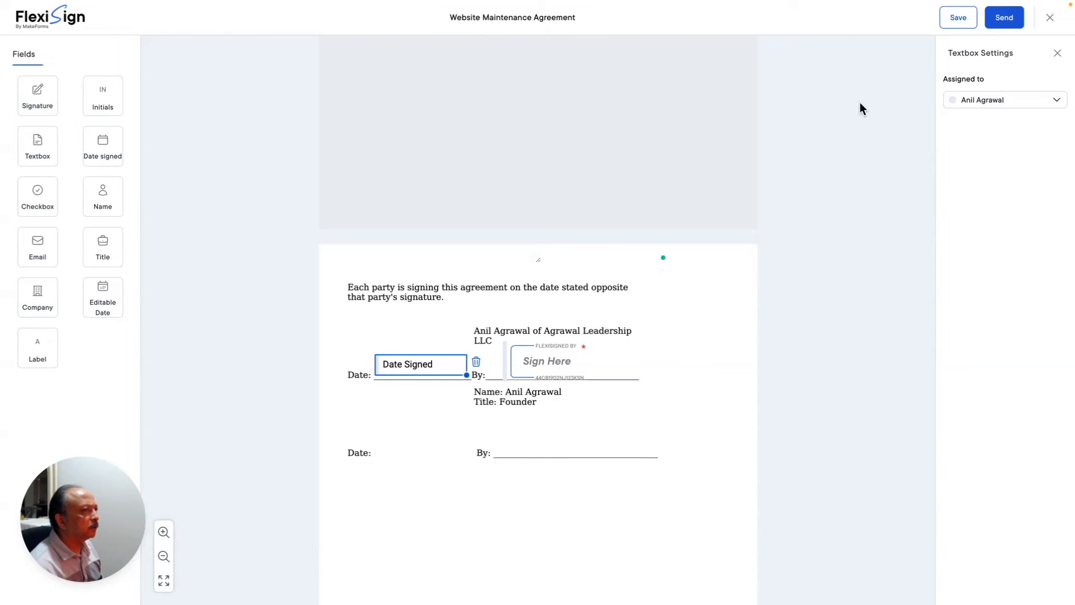
pyautogui.click(959, 16)
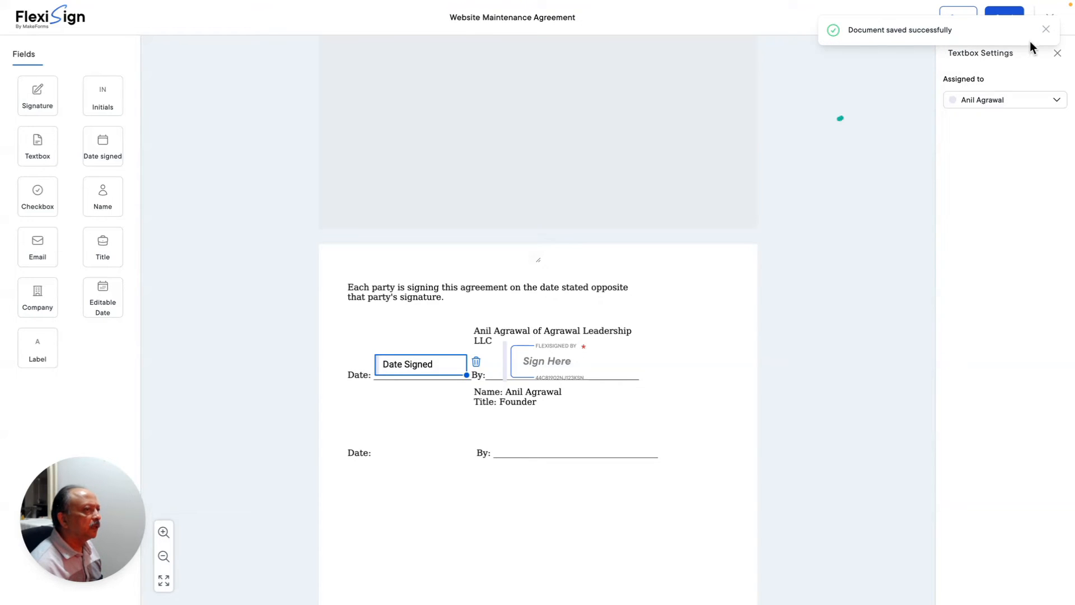
pyautogui.click(1046, 29)
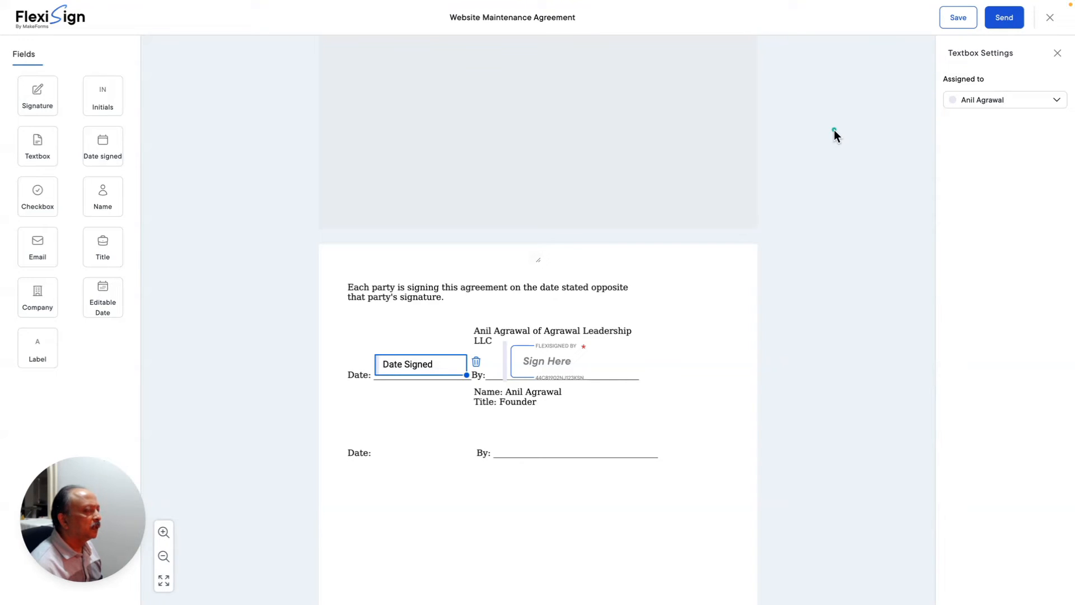
pyautogui.click(1050, 20)
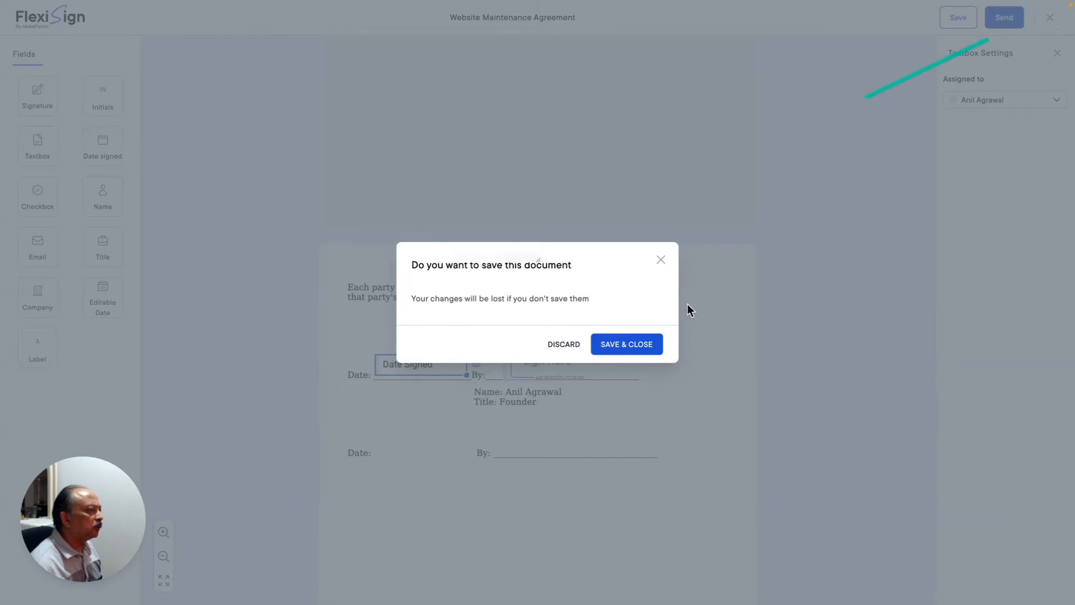
pyautogui.click(633, 344)
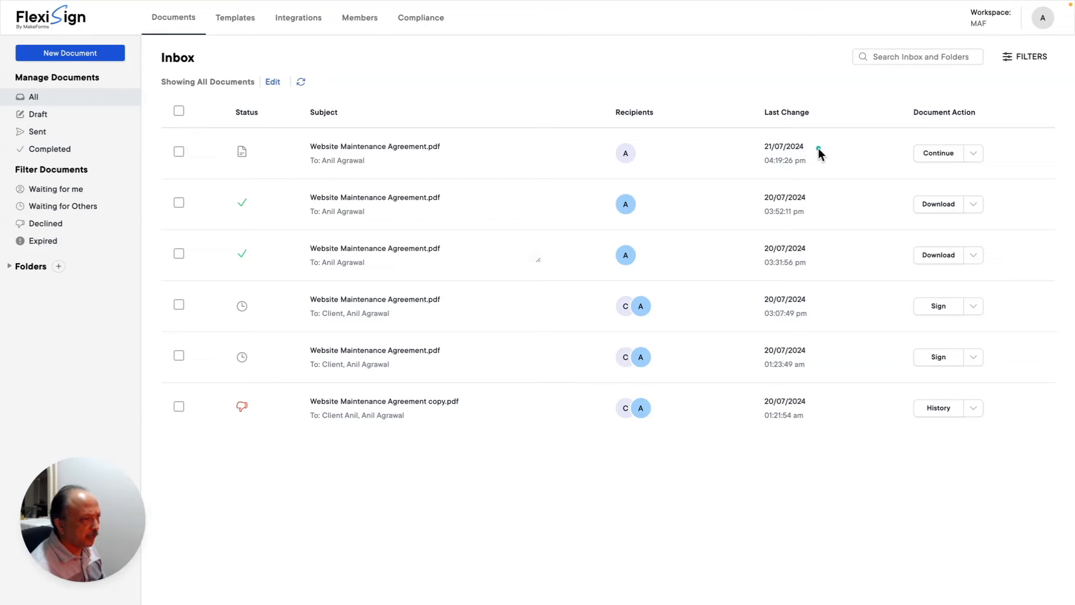
# - From the Inbox, check the latest draft's actions list, then reopen the Website Maintenance Agreement draft with Continue
pyautogui.click(974, 154)
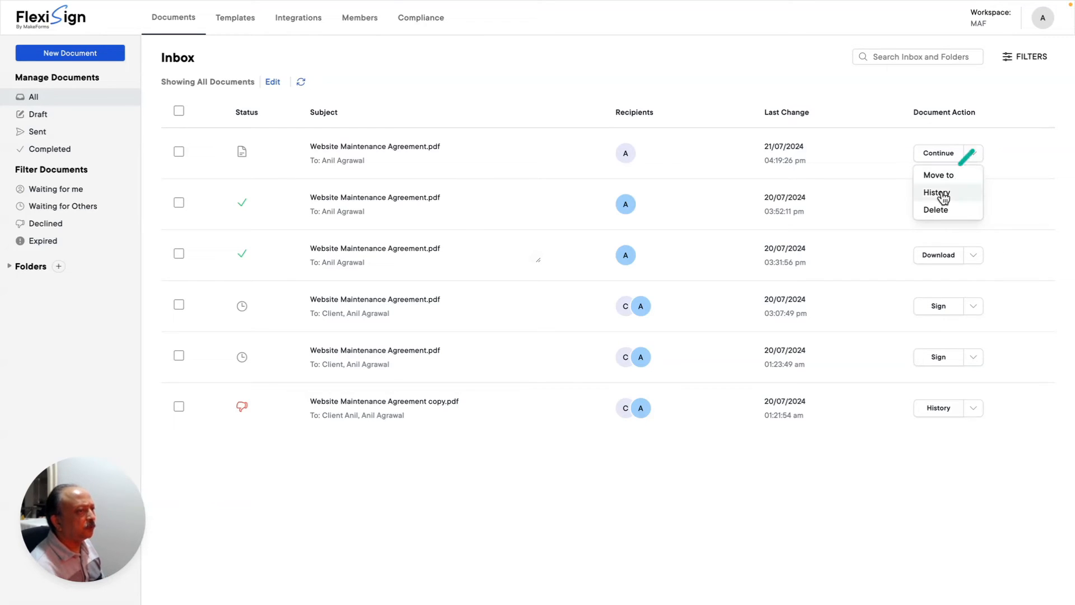
pyautogui.click(882, 158)
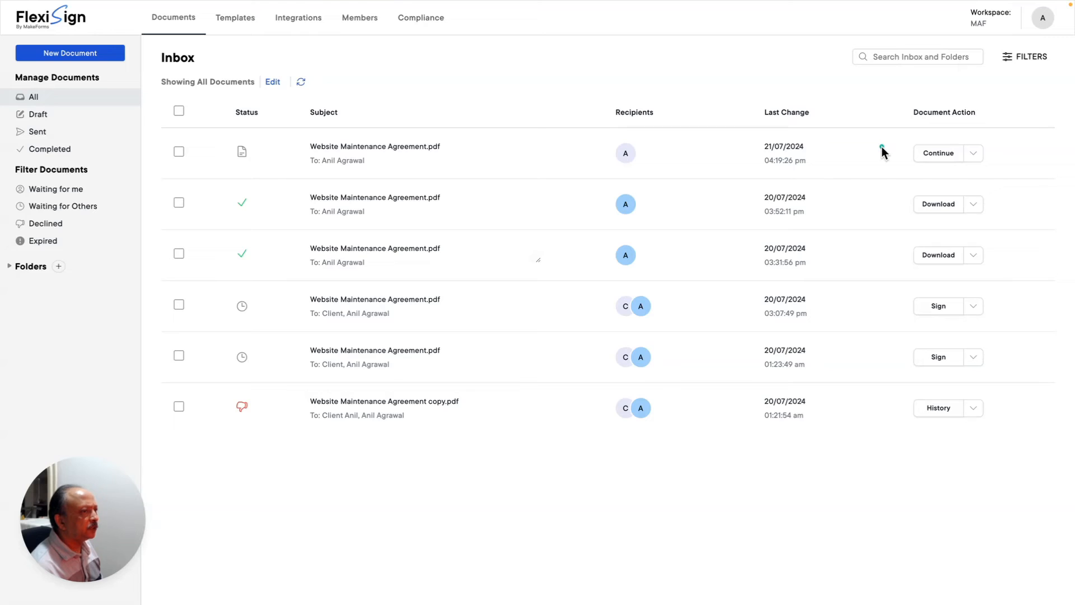
pyautogui.click(939, 154)
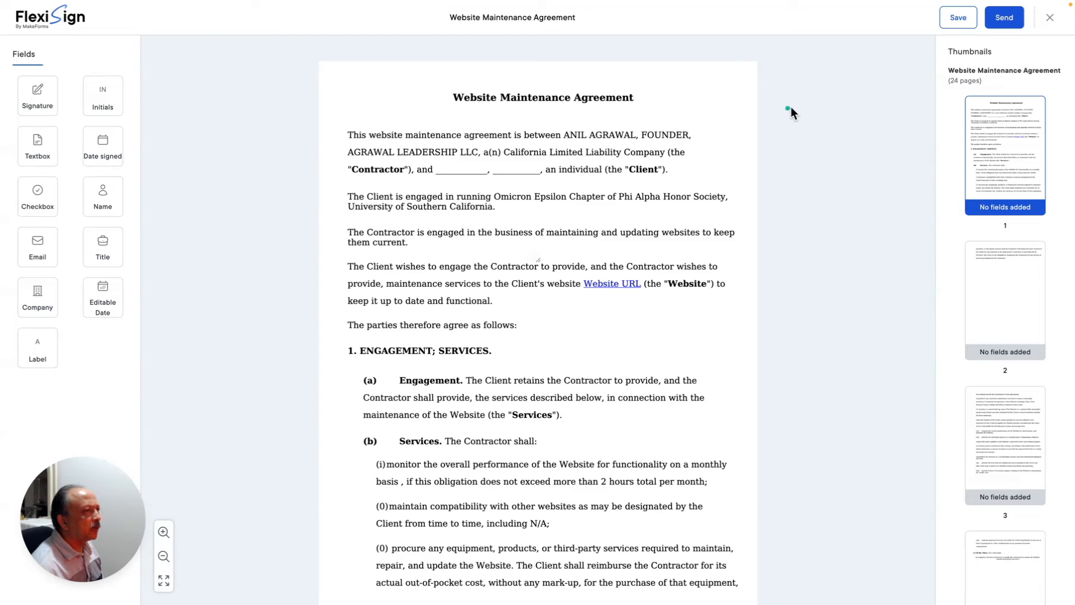
# - Close the open Website Maintenance Agreement editor to get back to the Inbox
pyautogui.click(1050, 18)
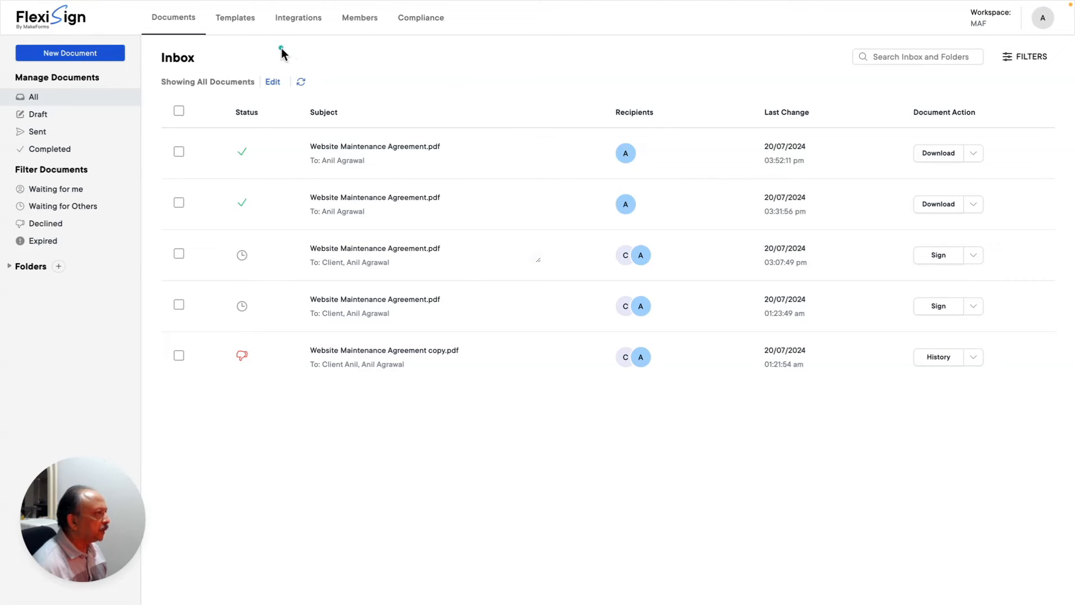
# - Go via the Templates tab to the Integrations page showing the connectable apps
pyautogui.click(240, 24)
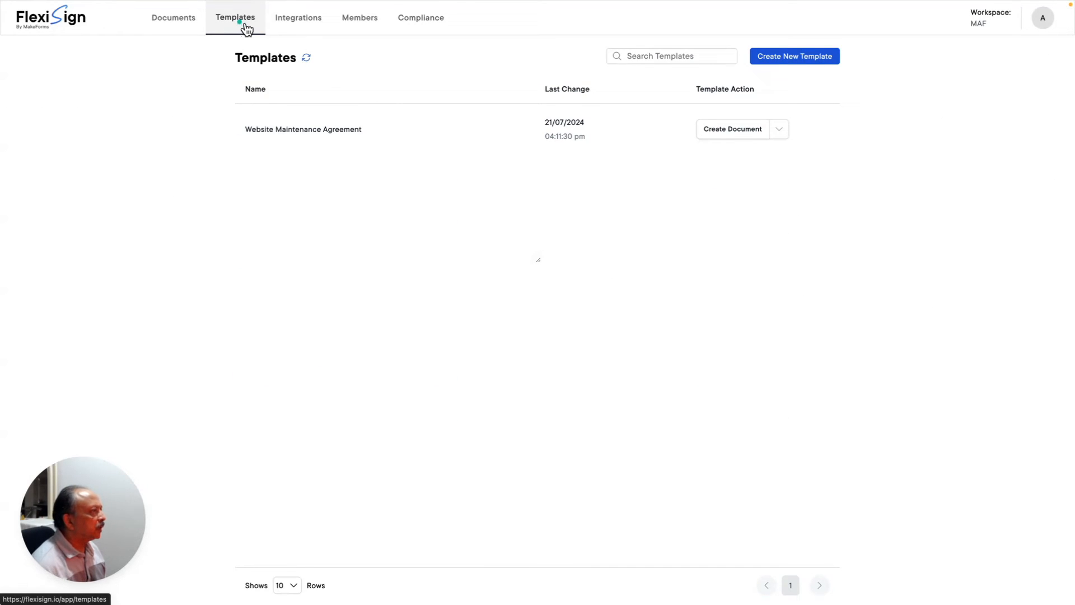
pyautogui.click(303, 18)
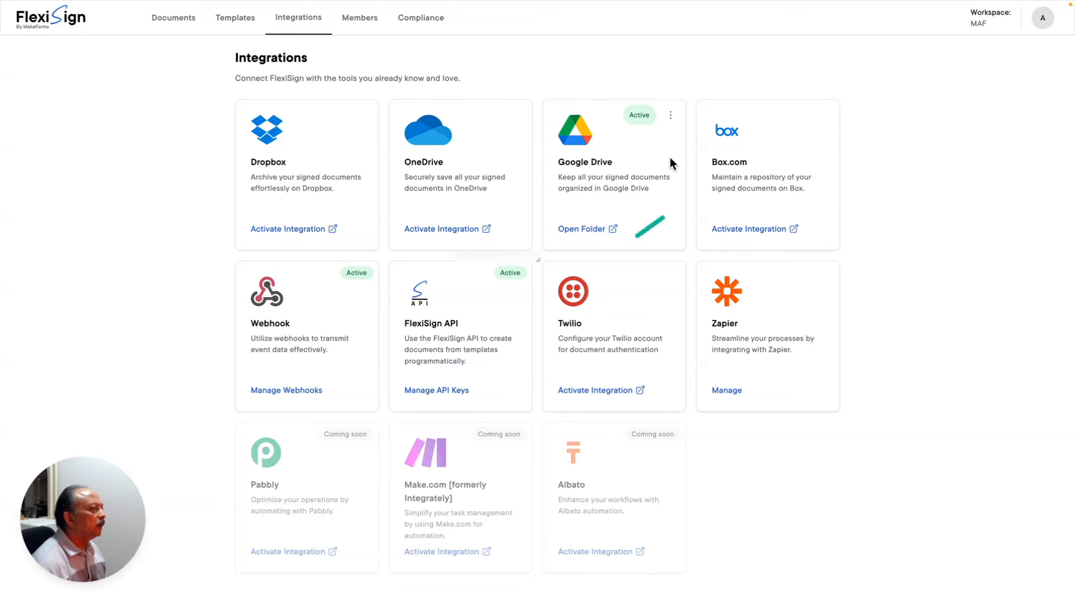
# - Open the Google Drive integration's ⋮ menu and dismiss it without disconnecting
pyautogui.click(670, 118)
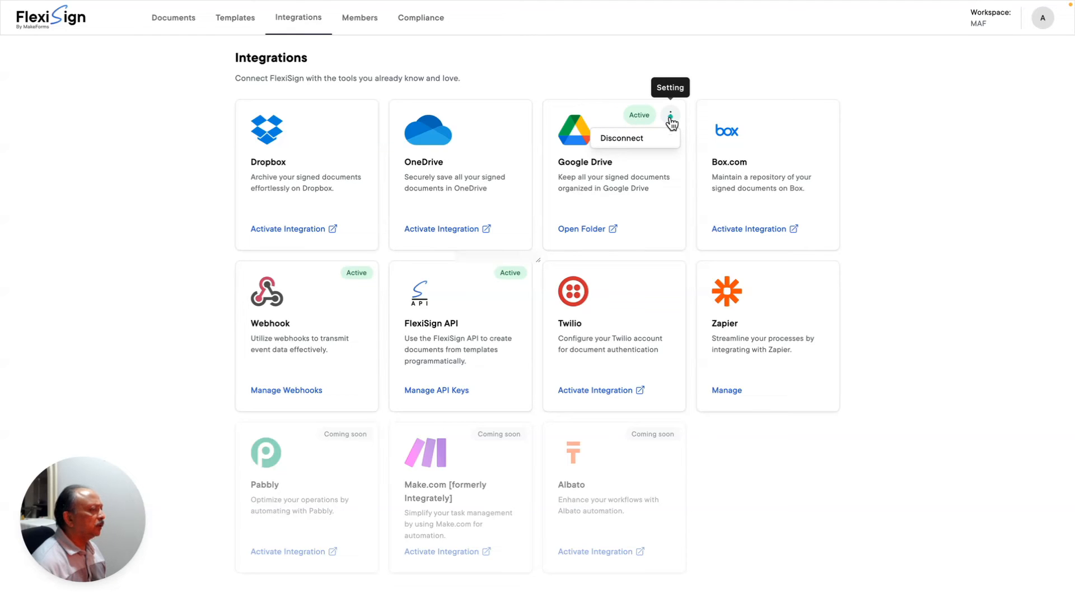
pyautogui.click(752, 66)
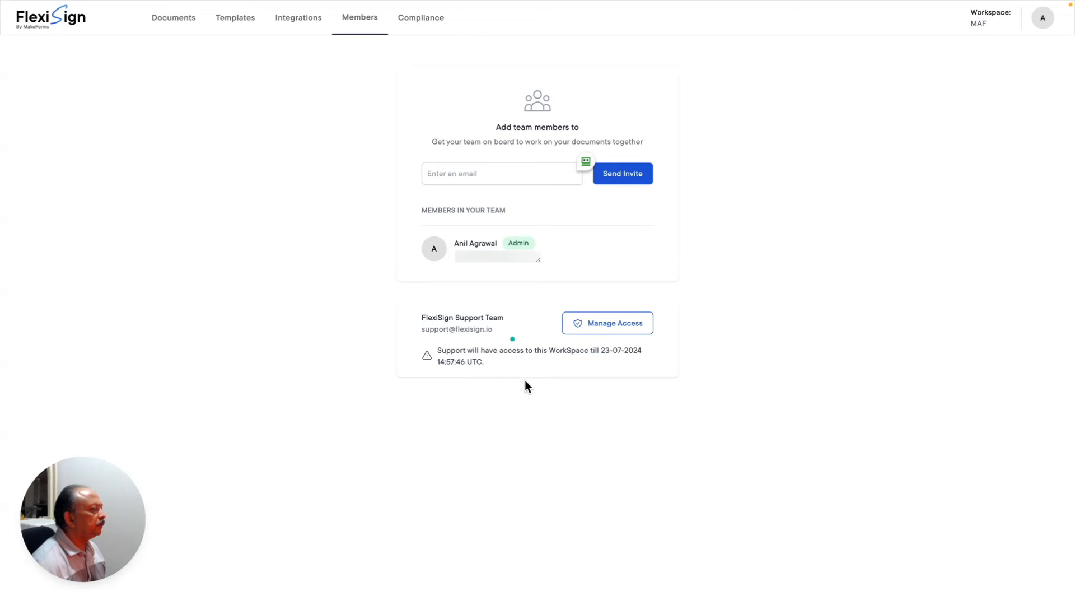
# - Open Manage Access for the FlexiSign Support Team on the Members page
pyautogui.click(591, 326)
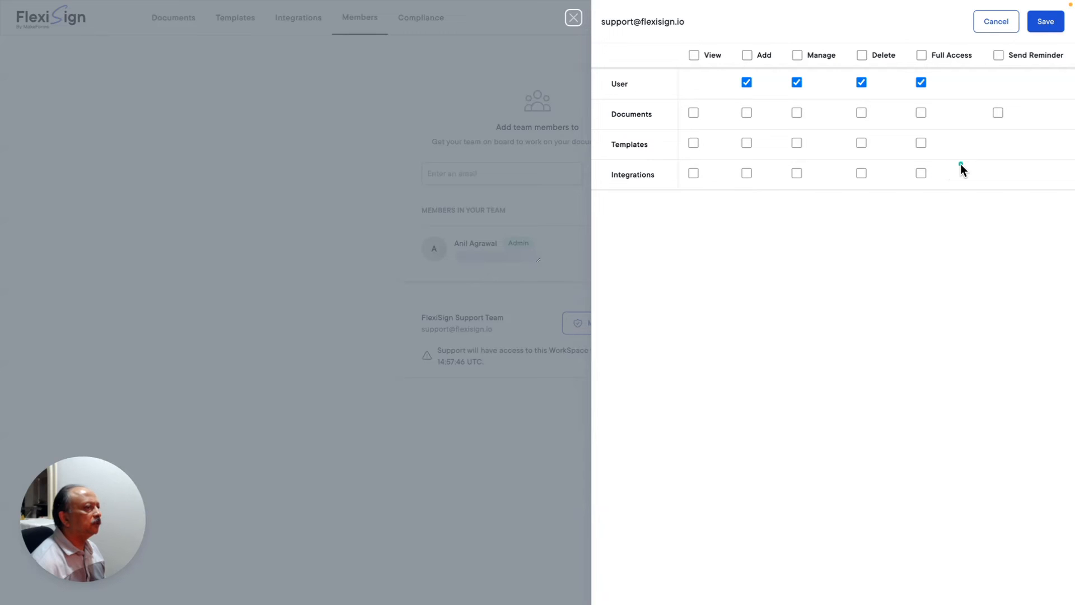
# - Toggle the support team's Full Access on and off, then cancel the permissions panel unchanged
pyautogui.click(920, 55)
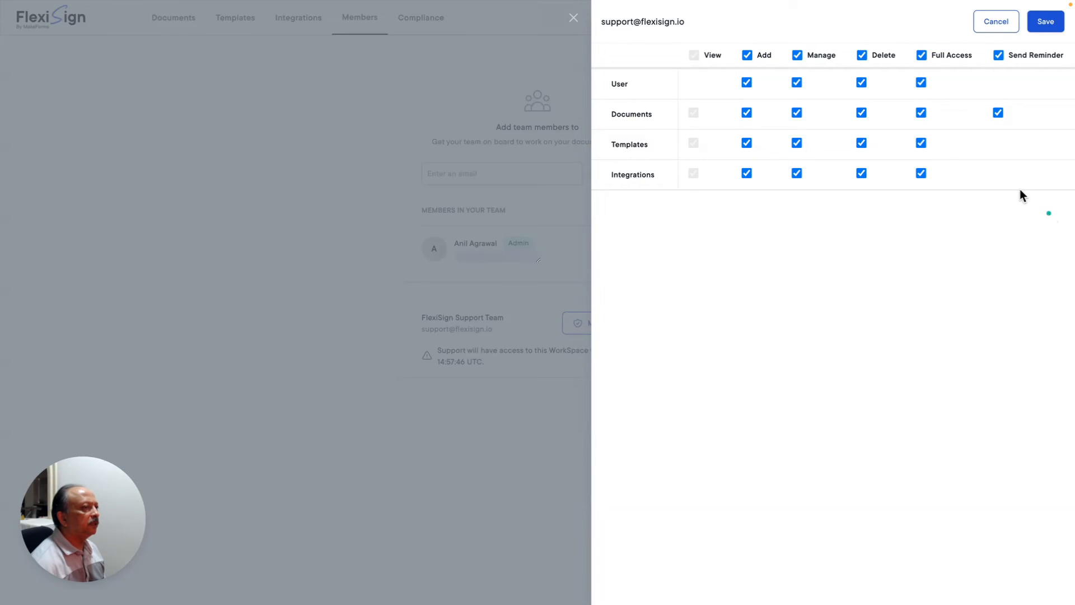
pyautogui.click(920, 55)
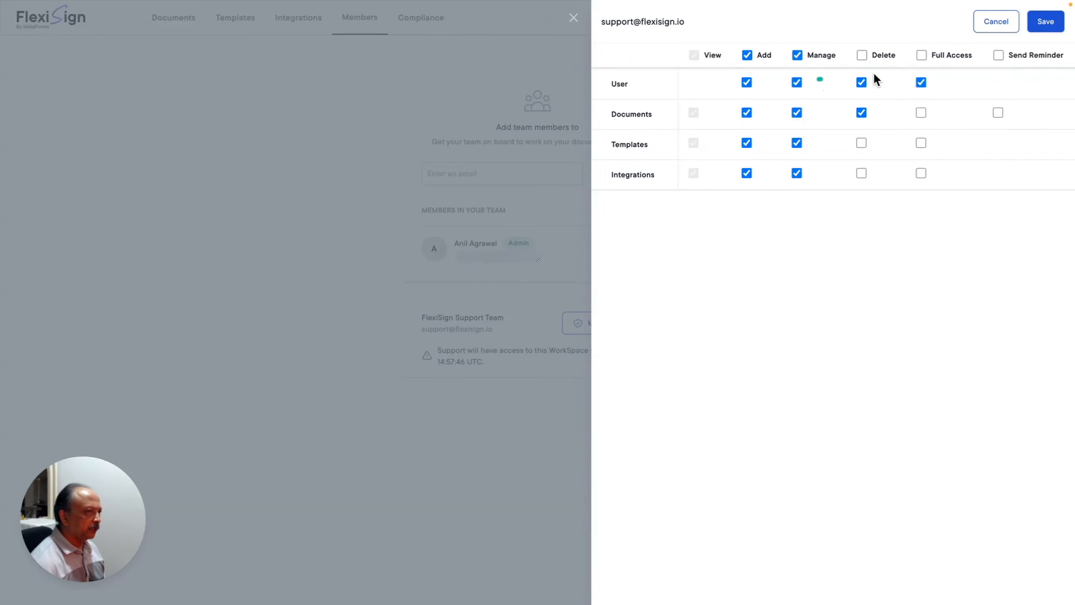
pyautogui.click(995, 22)
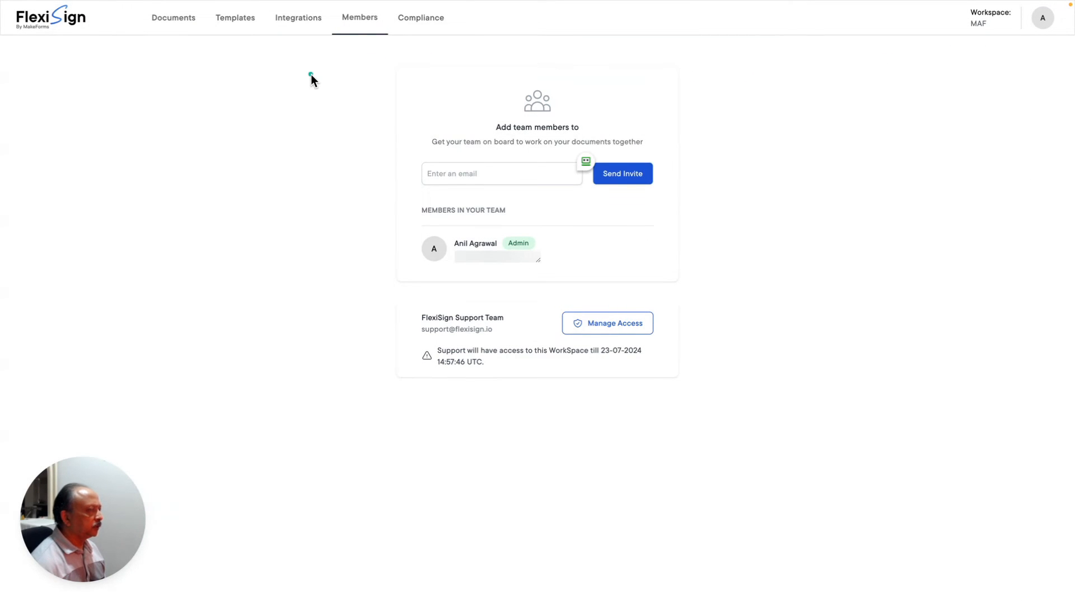
# - Return to Integrations and choose Manage on the Zapier card to open its zap
pyautogui.click(295, 19)
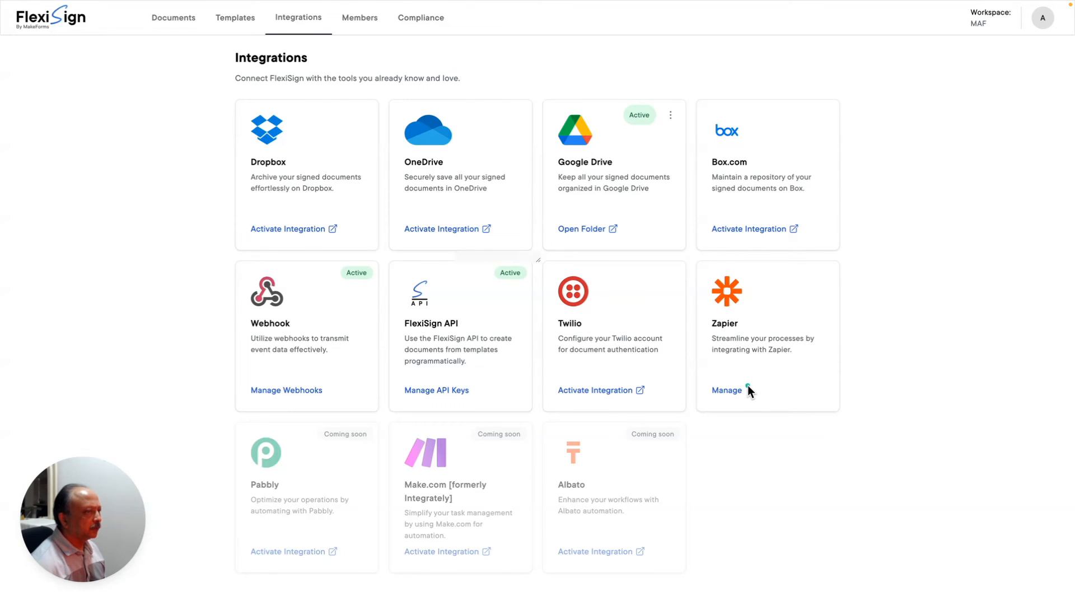
pyautogui.click(747, 385)
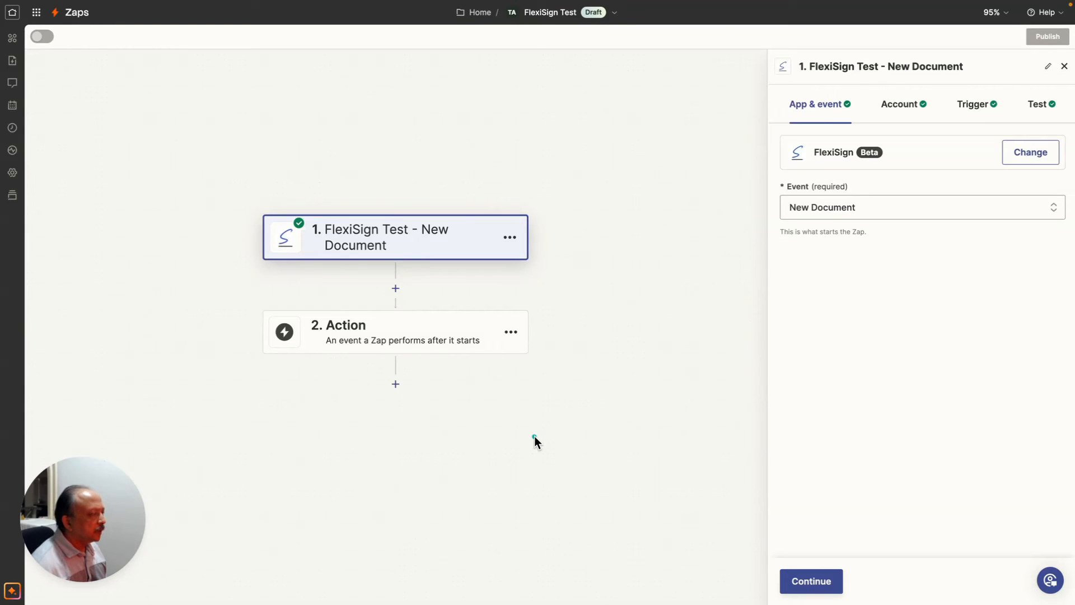
# - Review the trigger event options keeping New Document, then view the connected FlexiSign account
pyautogui.click(572, 284)
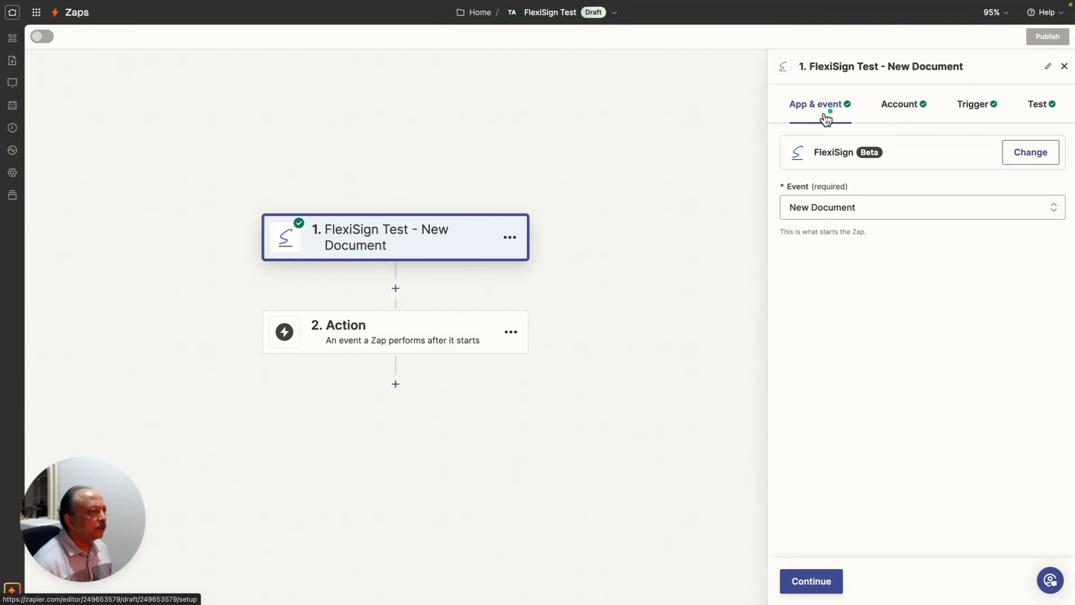
pyautogui.click(850, 208)
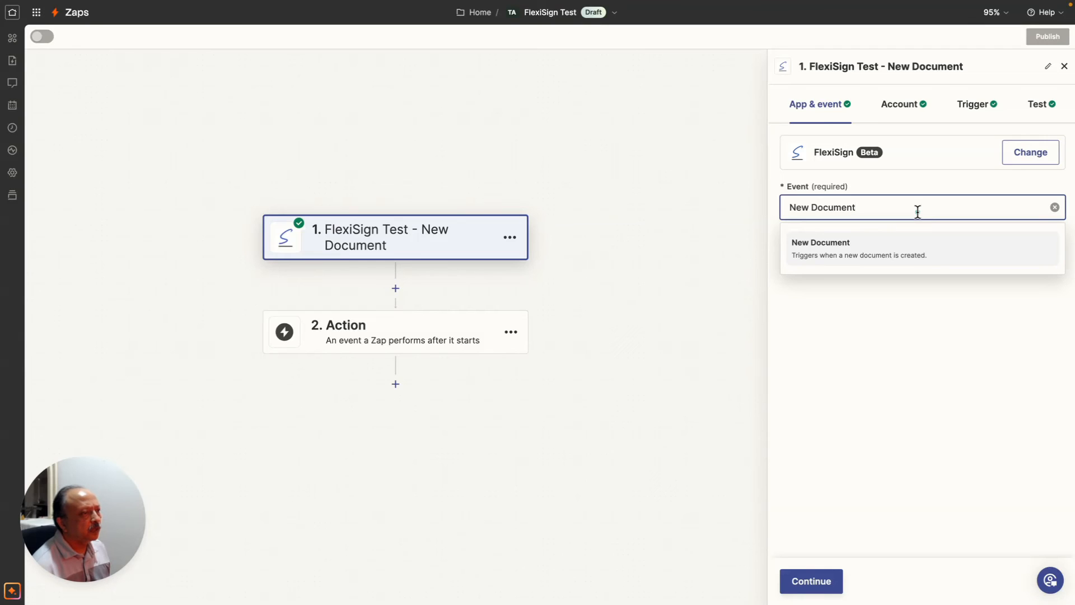
pyautogui.click(749, 211)
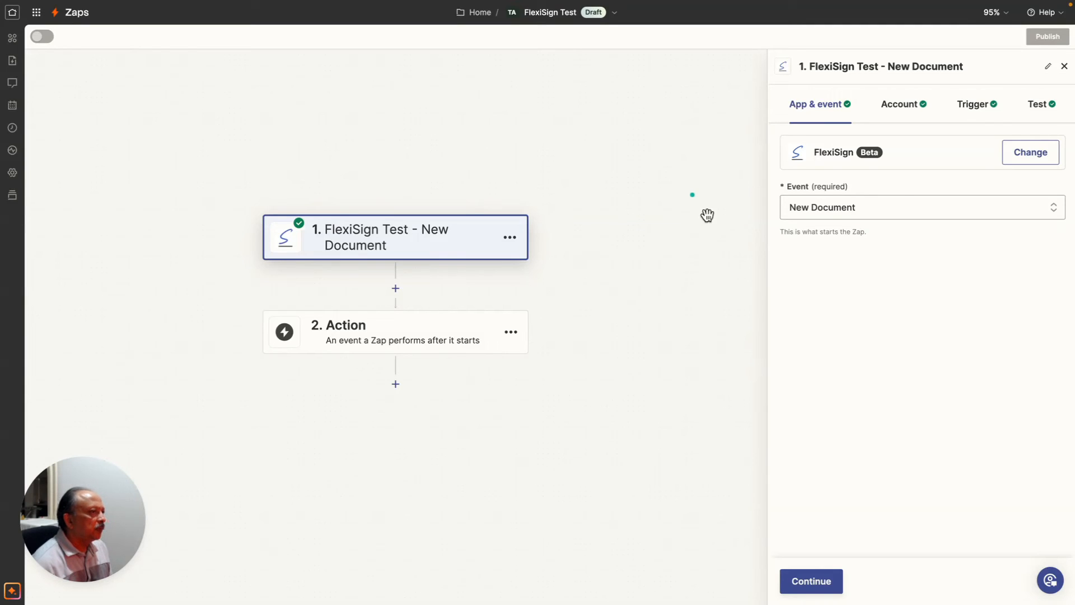
pyautogui.click(911, 112)
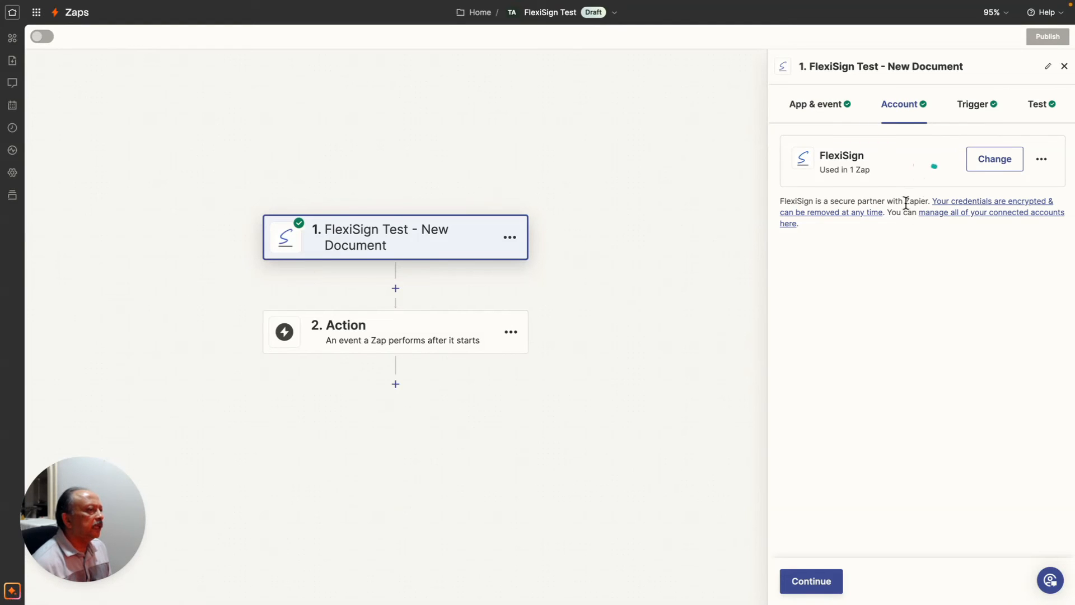
# - Show the Trigger settings with Select Template set to Website Maintenance Agreement
pyautogui.click(969, 108)
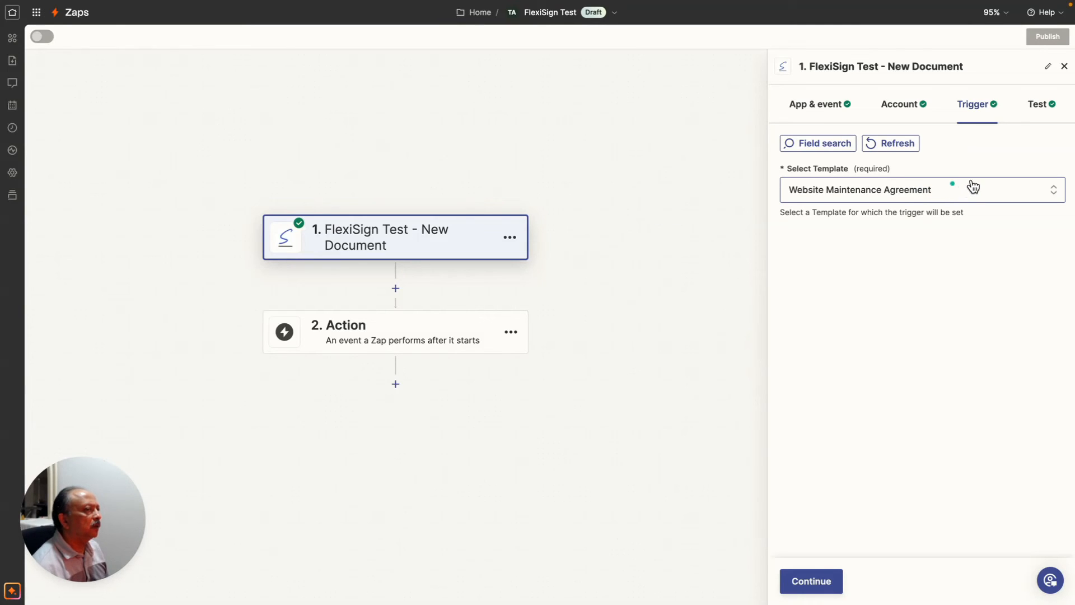
# - Run the FlexiSign trigger test to load Documents A–C, keeping Document A as the sample
pyautogui.click(1036, 109)
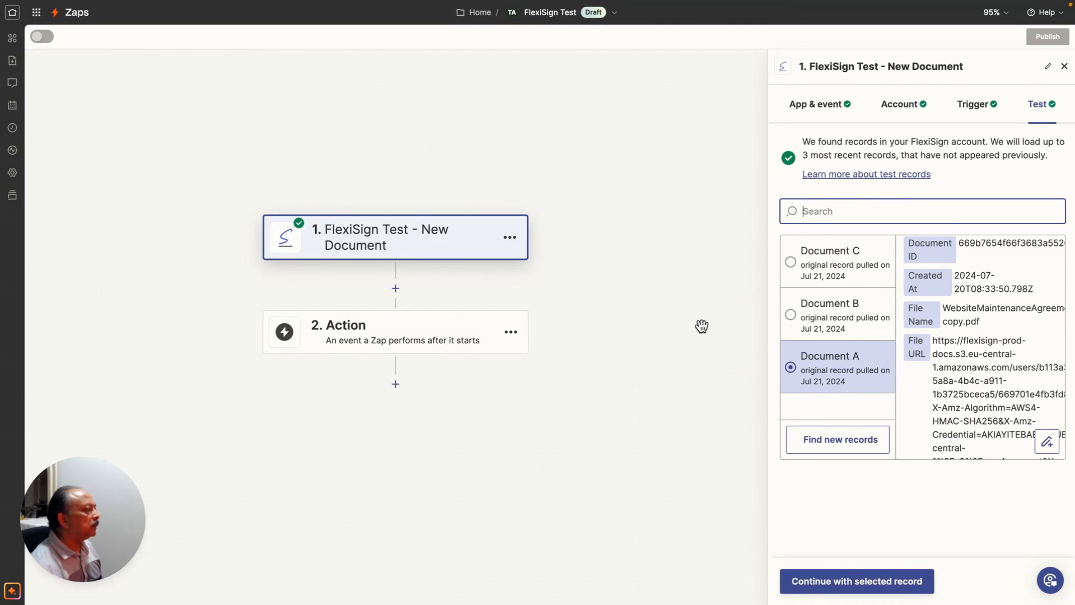
# - Open the empty 2. Action step, then dismiss the app picker without choosing an app
pyautogui.hscroll(1, 702, 326)
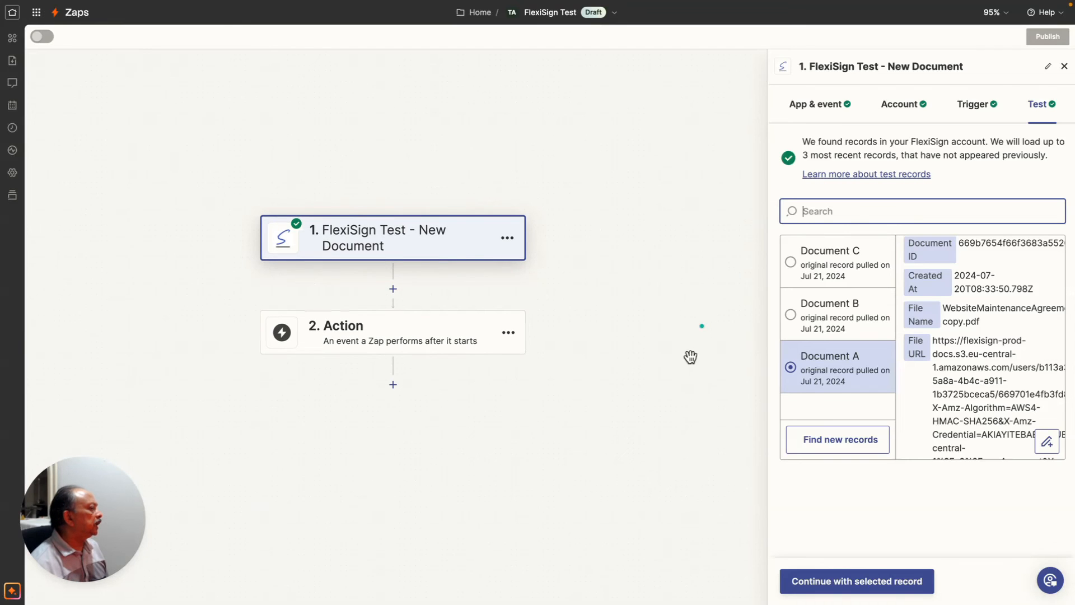
pyautogui.click(374, 328)
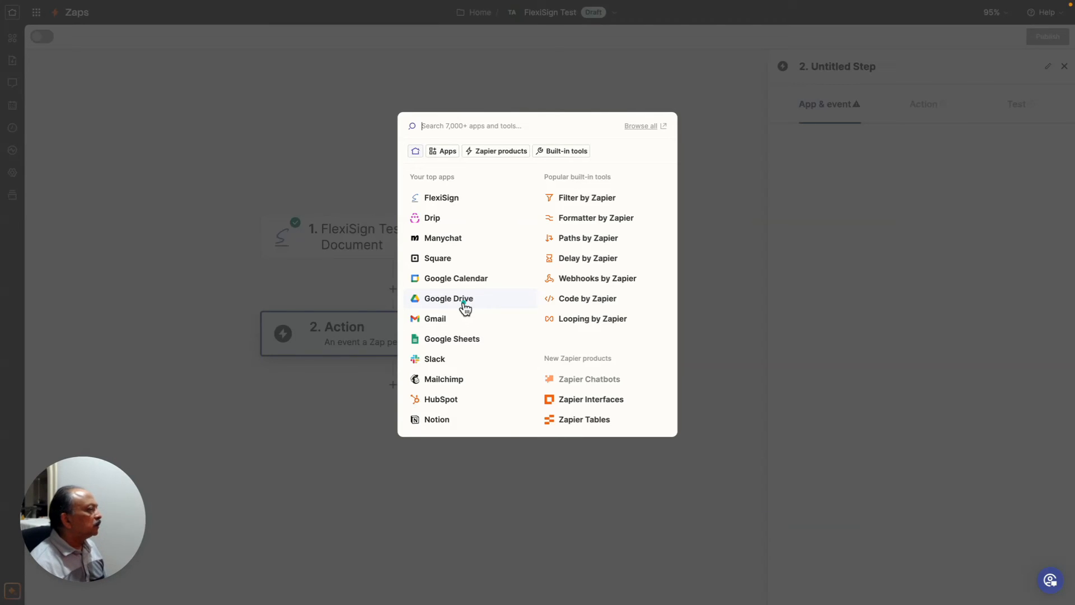
pyautogui.click(742, 227)
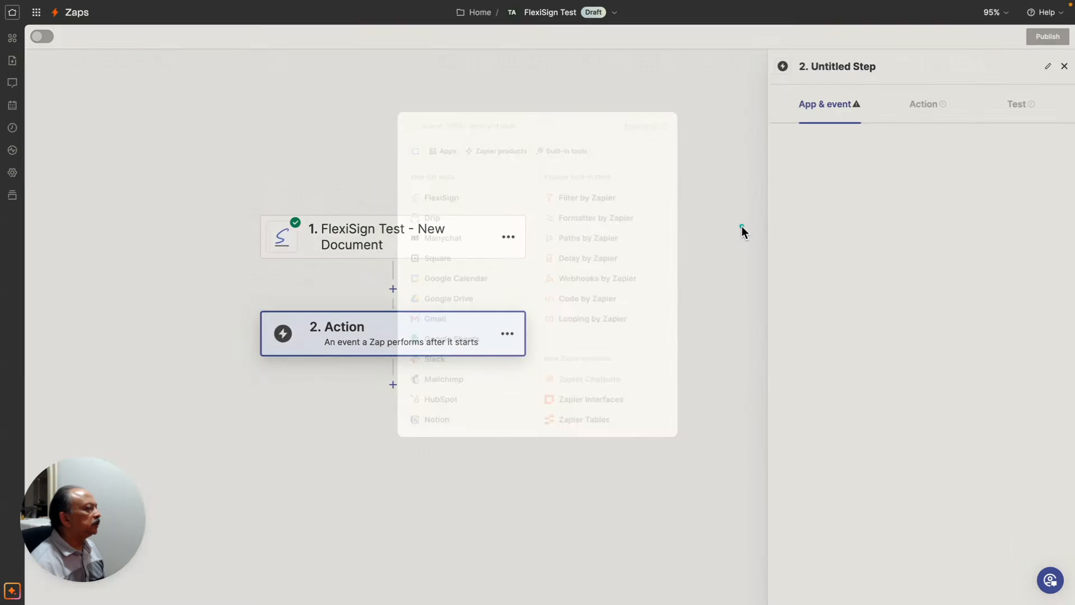
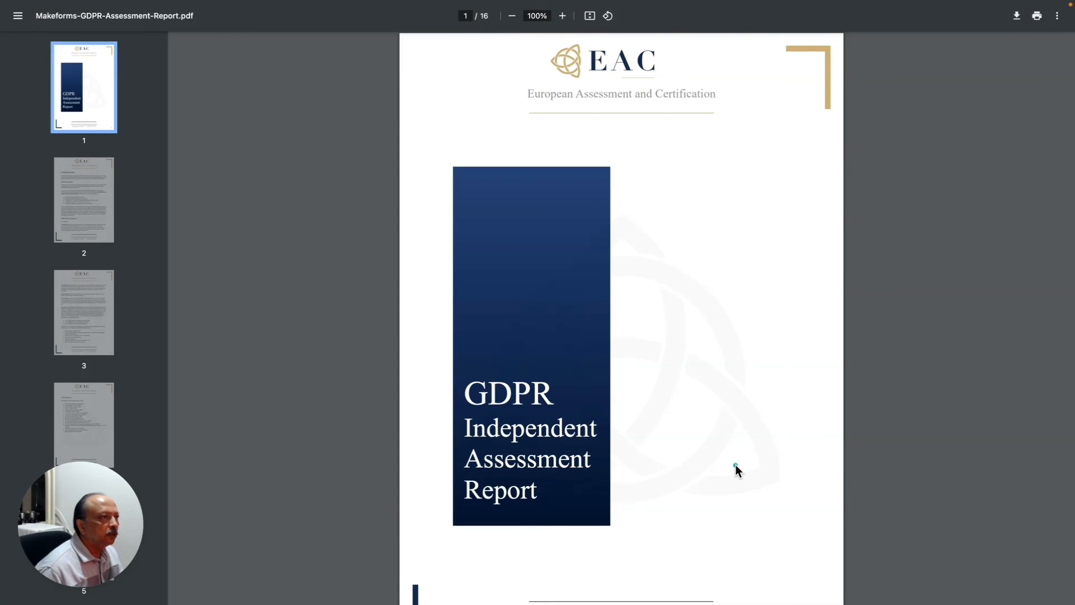
# - Scroll through pages 1–4 of Makeforms-GDPR-Assessment-Report.pdf
pyautogui.scroll(-8, 734, 465)
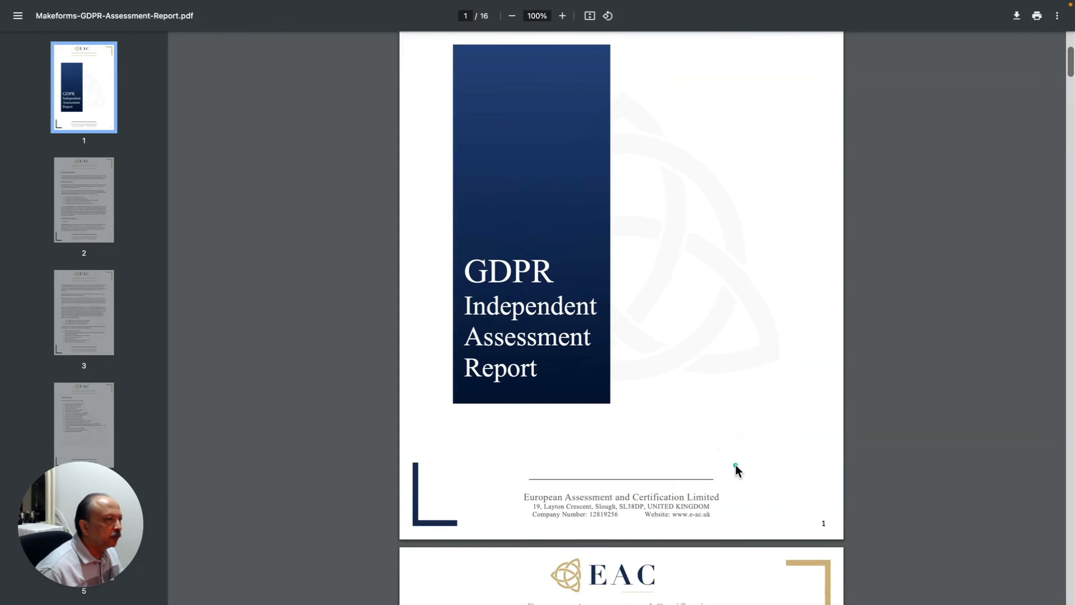
pyautogui.scroll(-10, 736, 467)
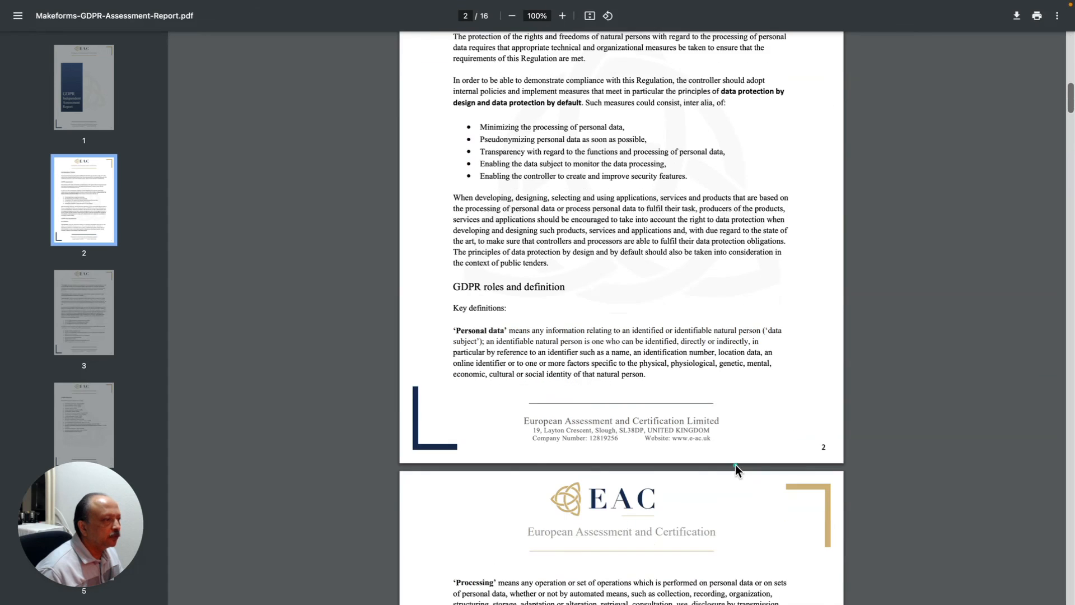
pyautogui.scroll(-5, 735, 465)
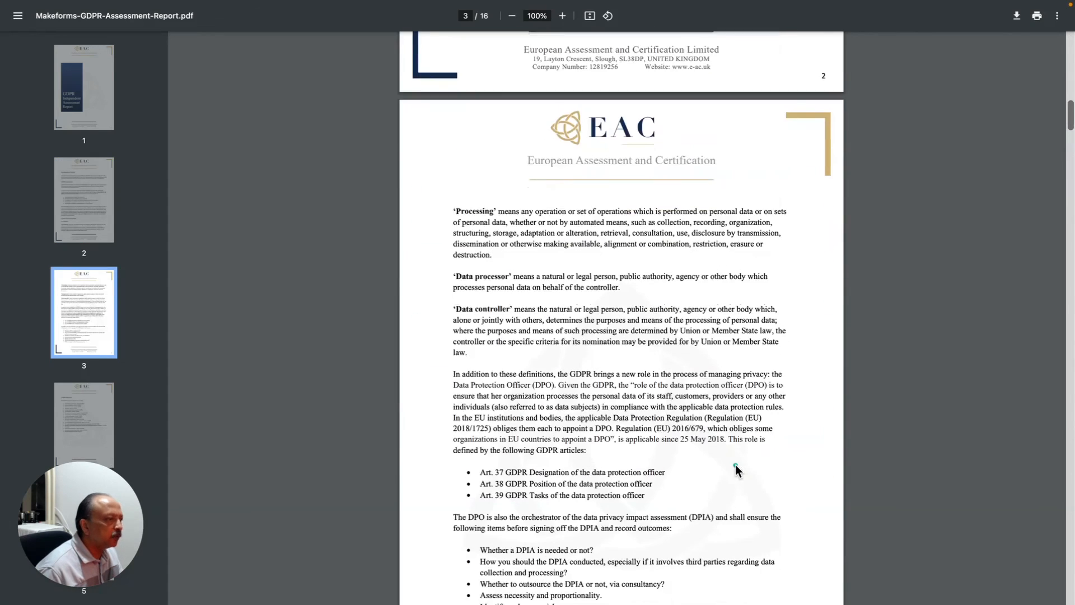
pyautogui.scroll(-4, 735, 465)
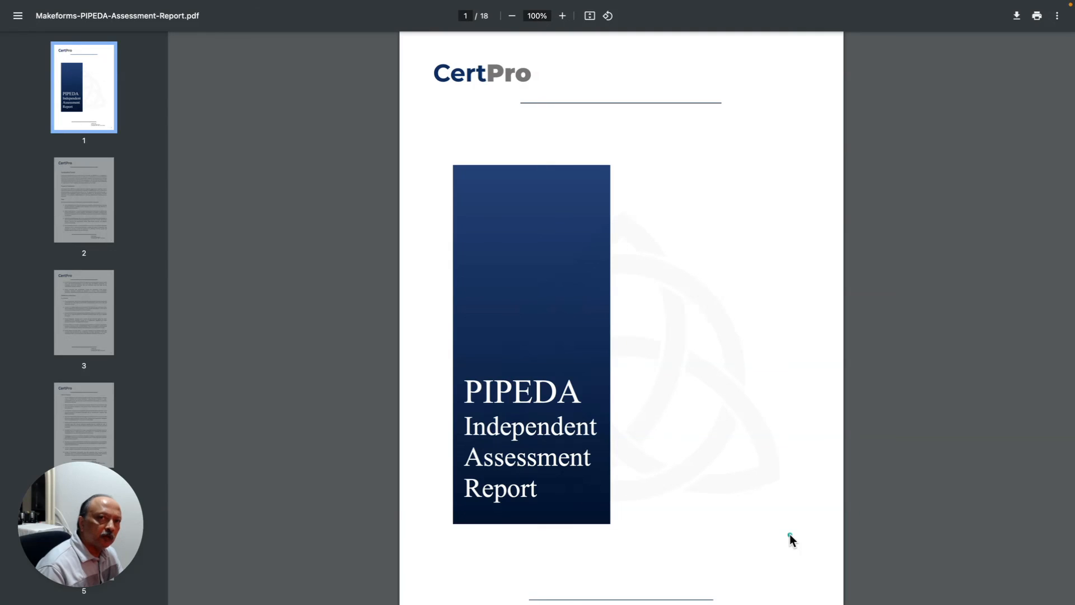
# - Scroll down to the PIPEDA report's Introduction page, then back up to the CertPro cover
pyautogui.scroll(-4, 791, 539)
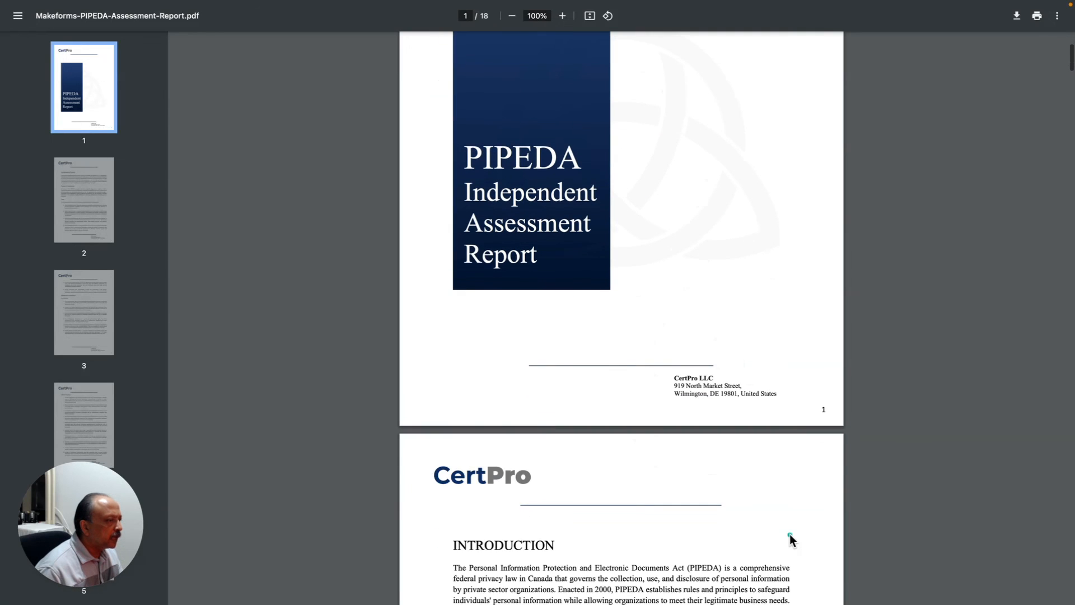
pyautogui.scroll(-2, 792, 539)
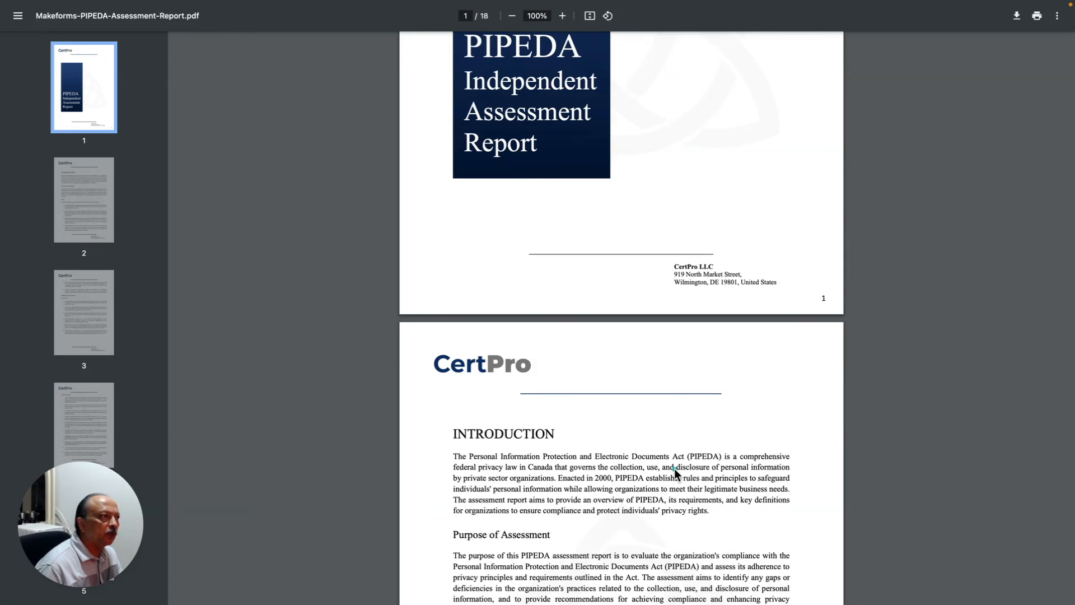
pyautogui.scroll(5, 675, 469)
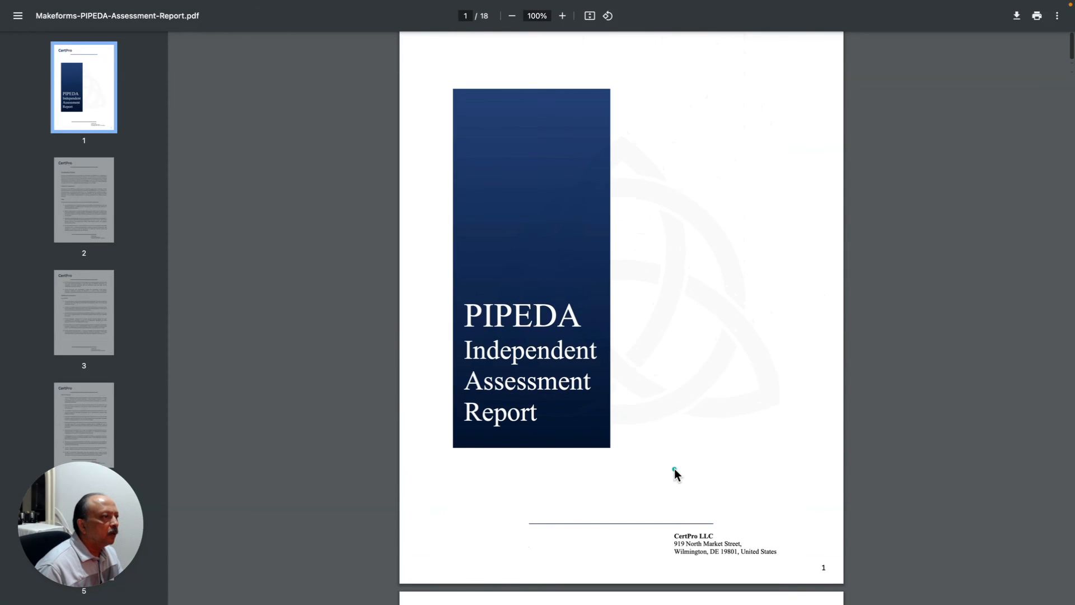
pyautogui.scroll(2, 675, 473)
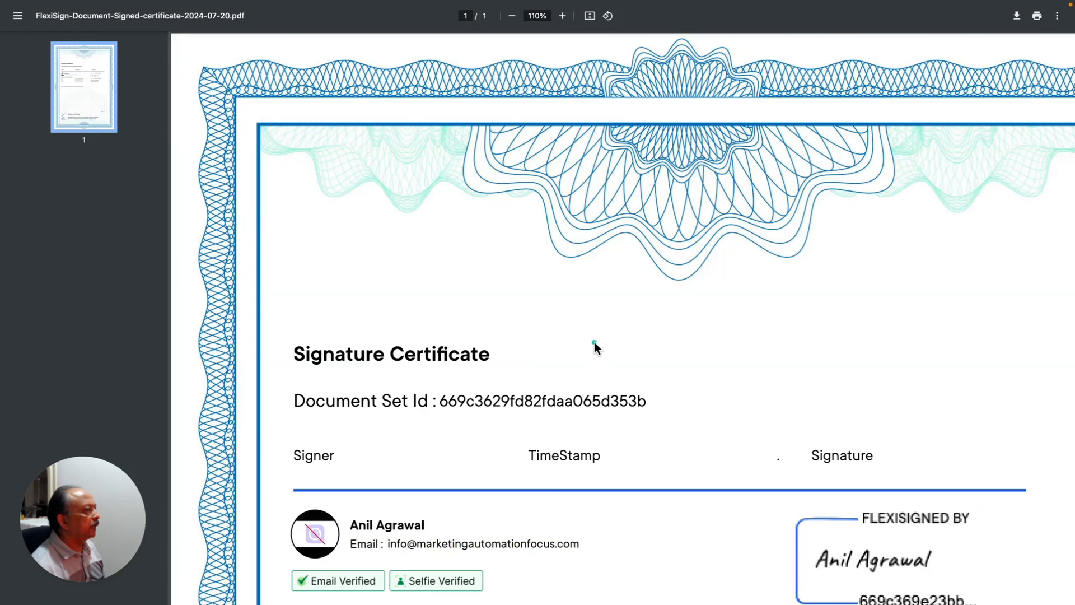
pyautogui.hscroll(5, 595, 344)
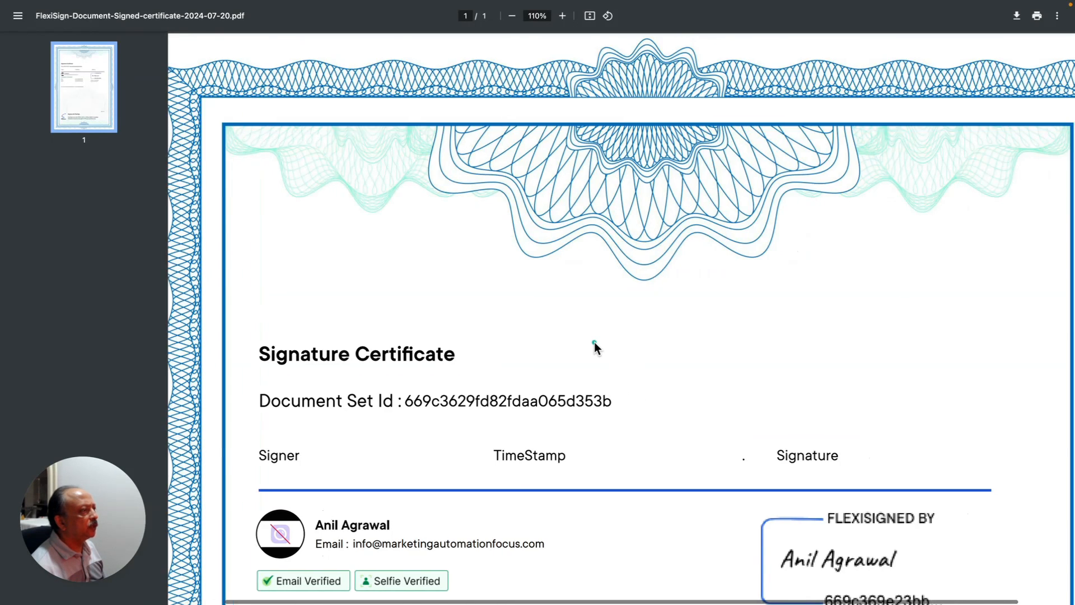
pyautogui.hscroll(-2, 594, 345)
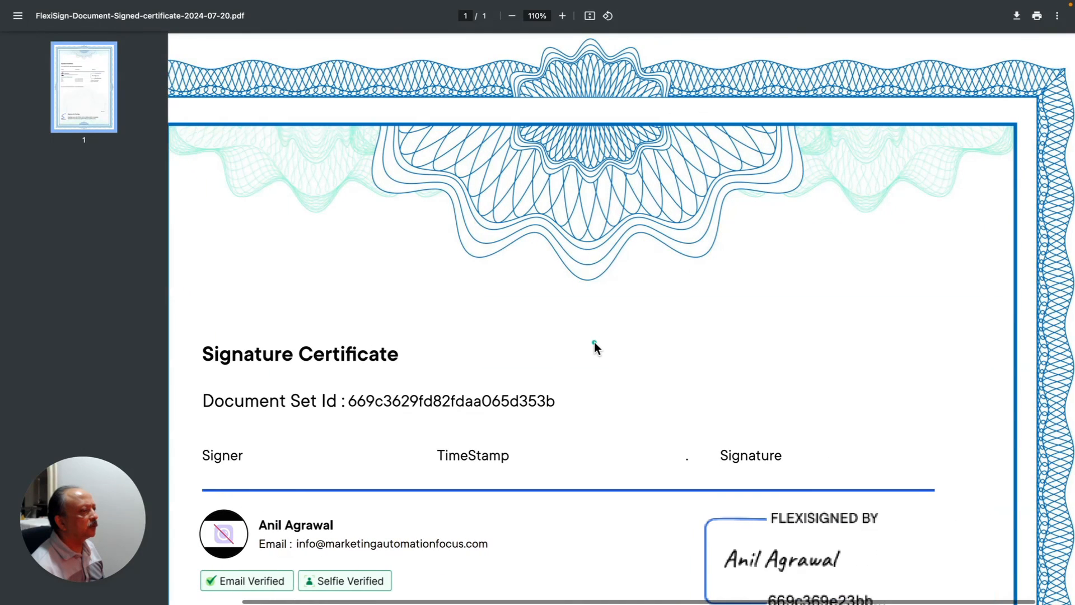
pyautogui.hscroll(-3, 594, 345)
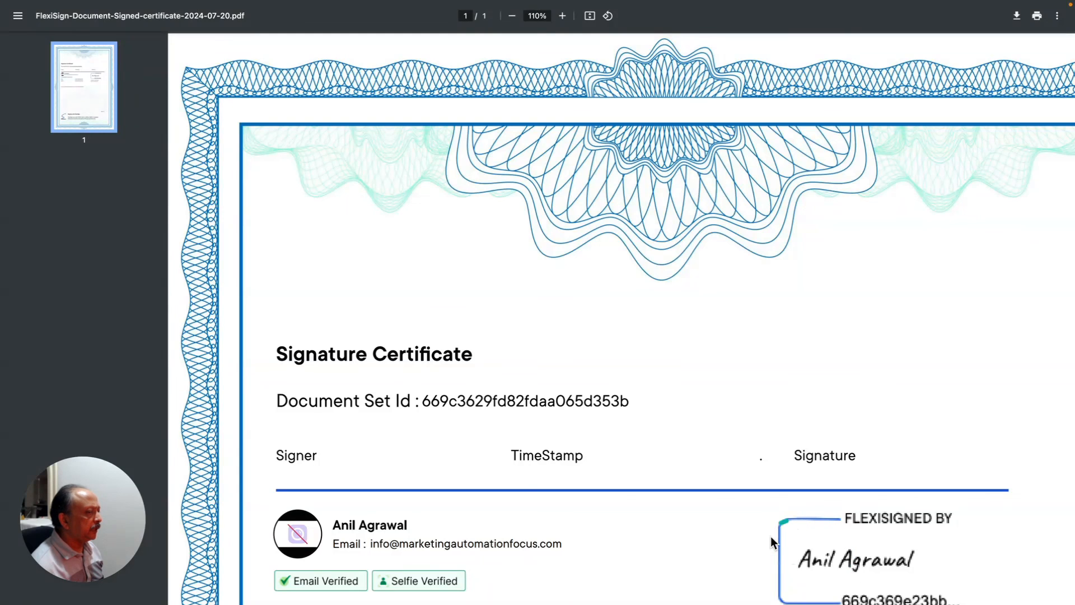
pyautogui.moveTo(894, 559); pyautogui.dragTo(908, 559)
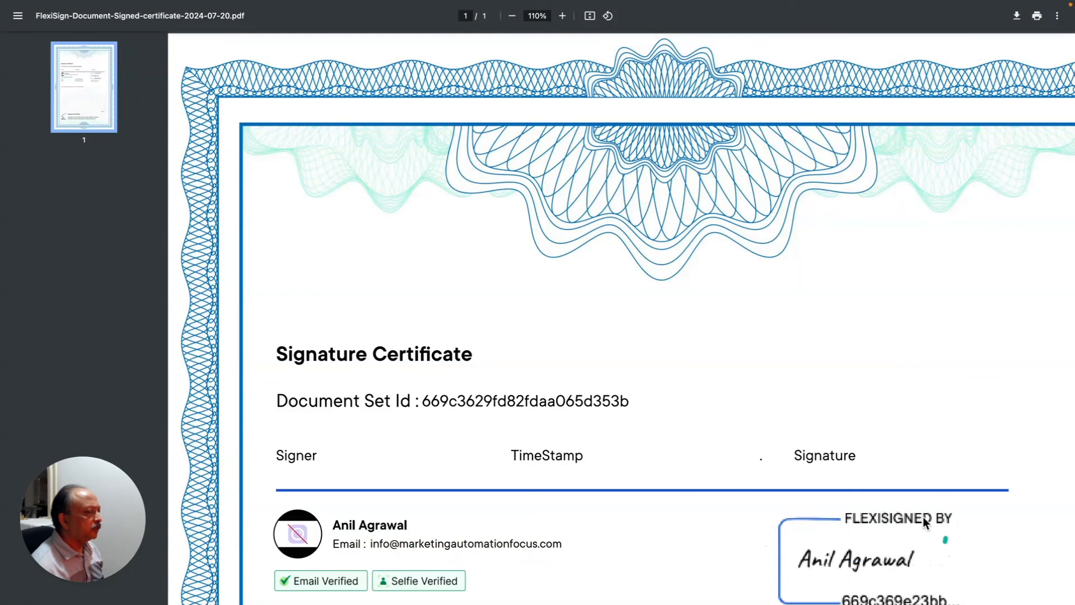